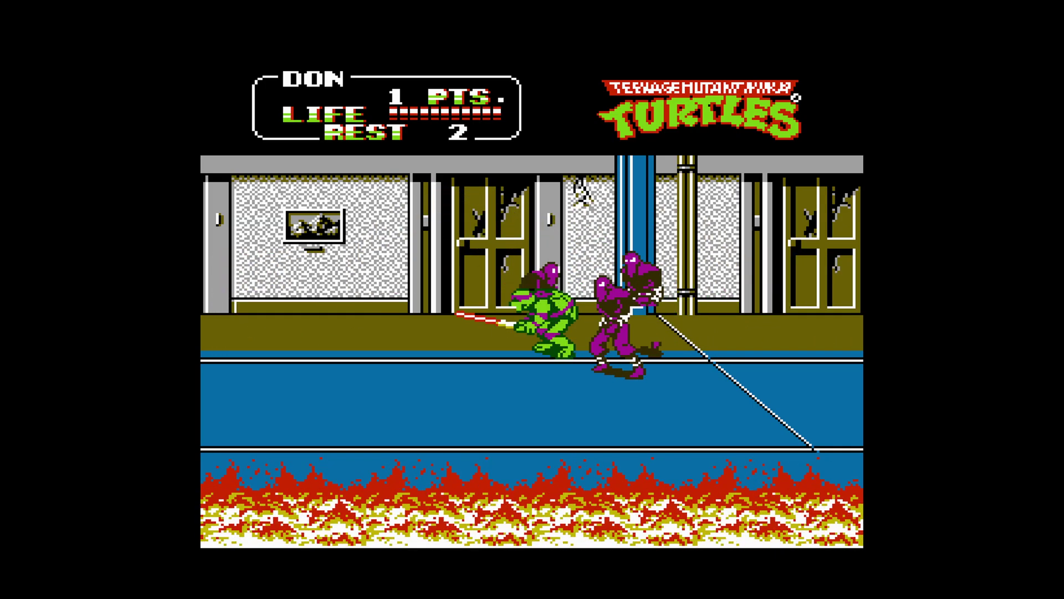
key("Right")
key("z")
key("Left")
key("z")
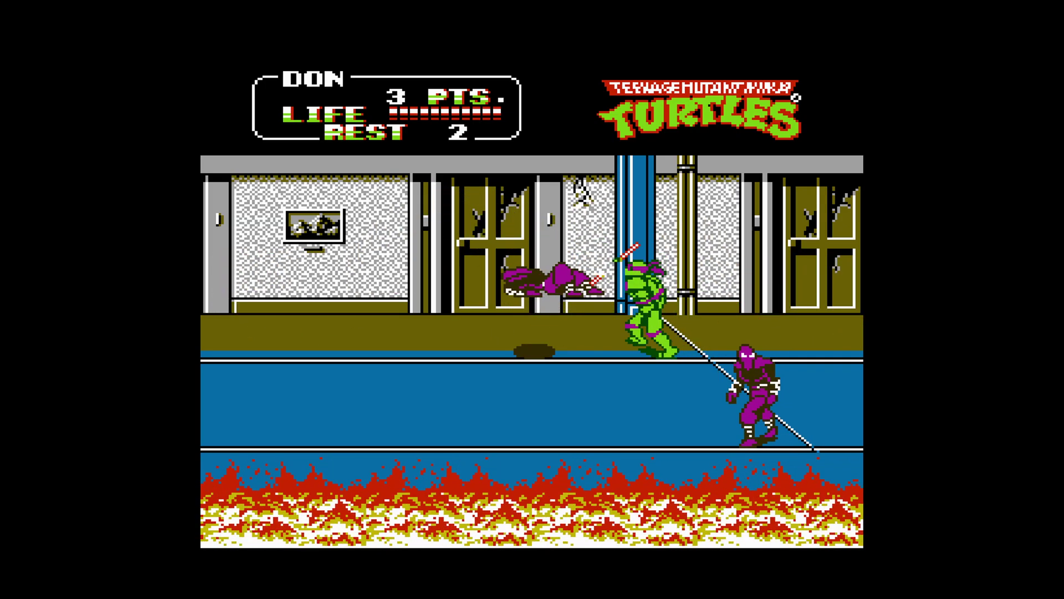
key("Right")
key("Down")
key("z")
key("Left")
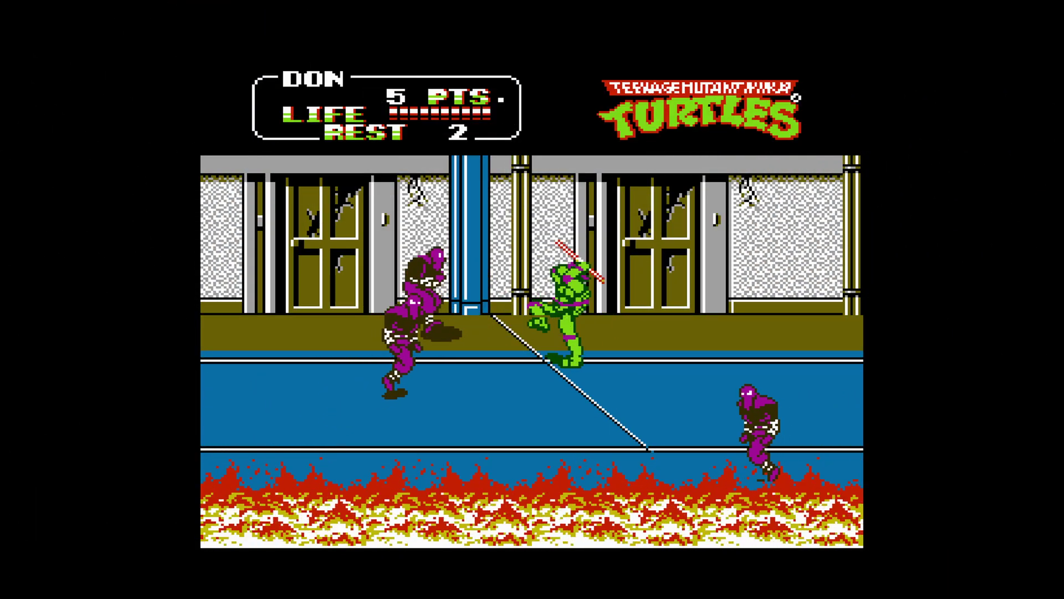
key("Left")
key("z")
key("Left")
key("z")
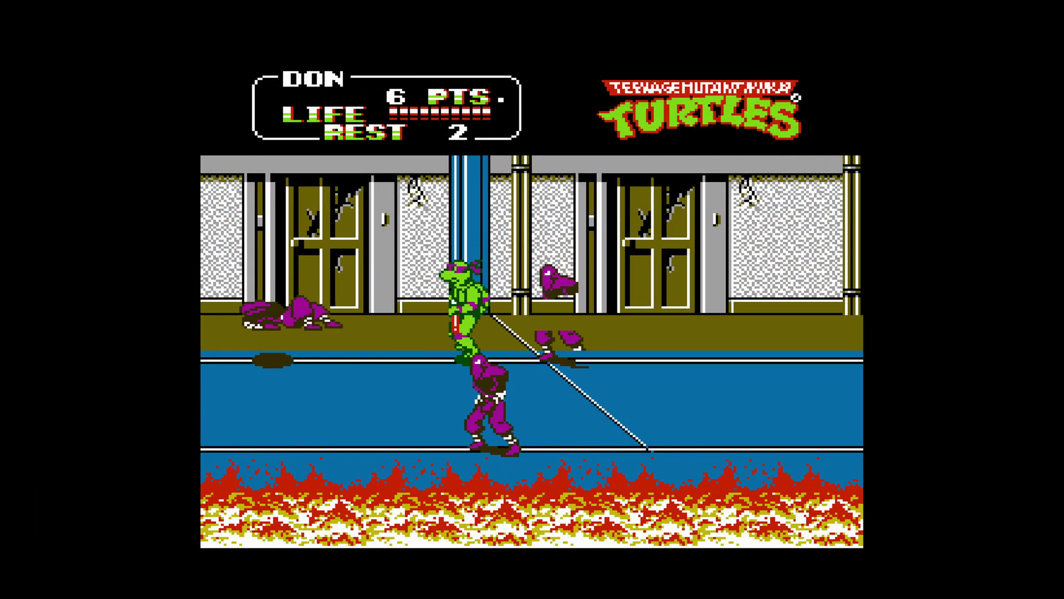
key("Right")
key("z")
key("Down")
key("Left")
key("z")
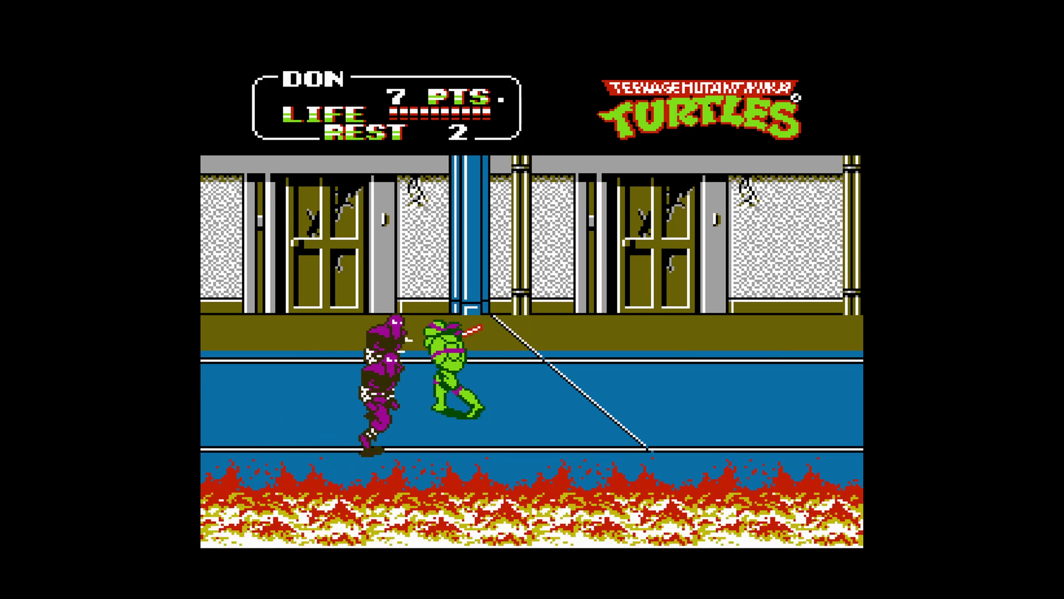
key("Down")
key("z")
key("Right")
key("x")
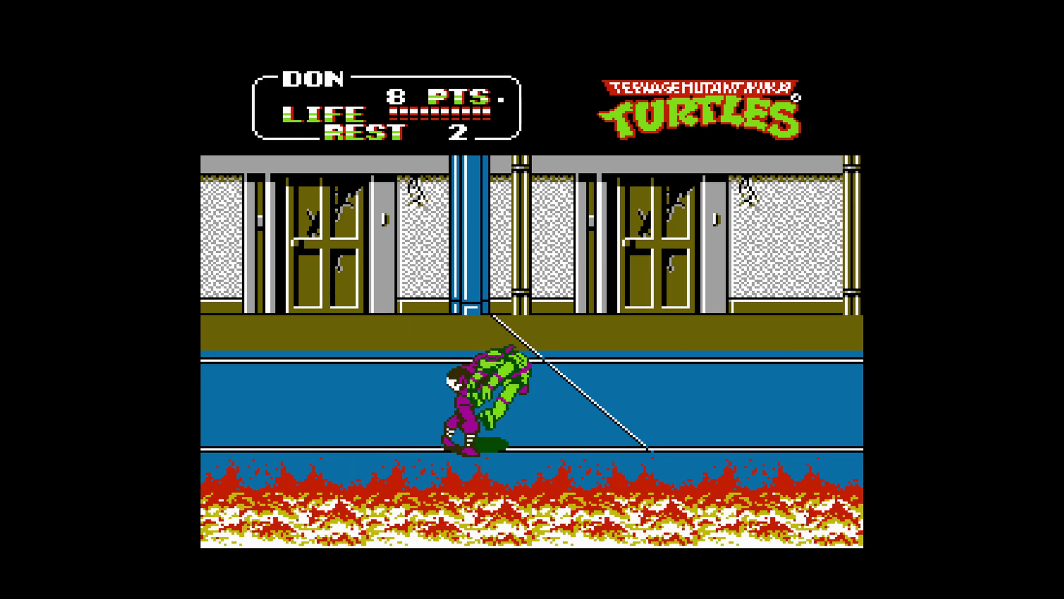
key("Left")
key("z")
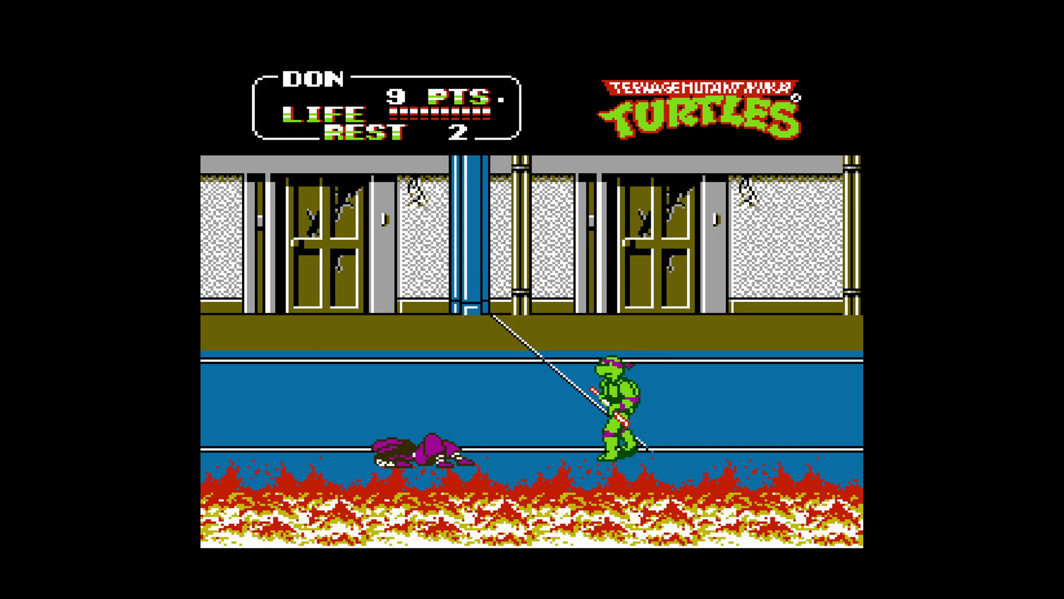
key("Right")
key("x")
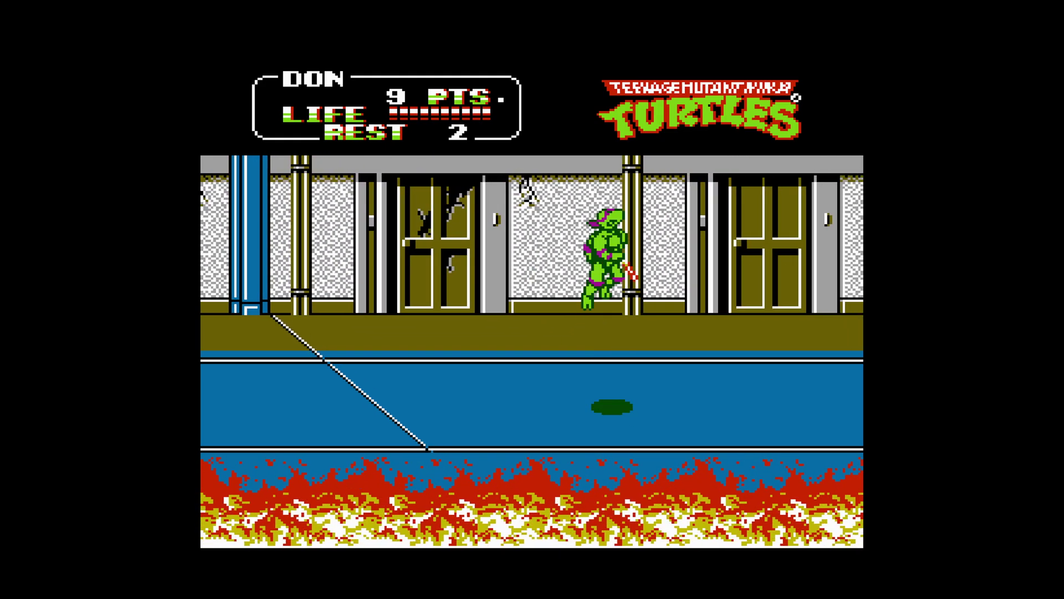
key("Right")
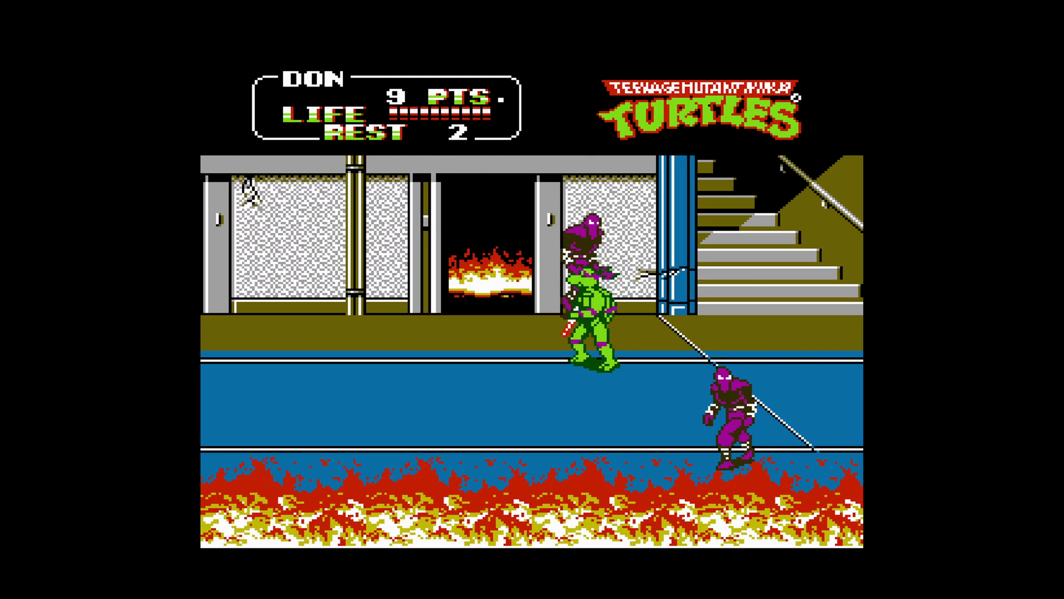
key("Right")
key("Up")
key("z")
key("z")
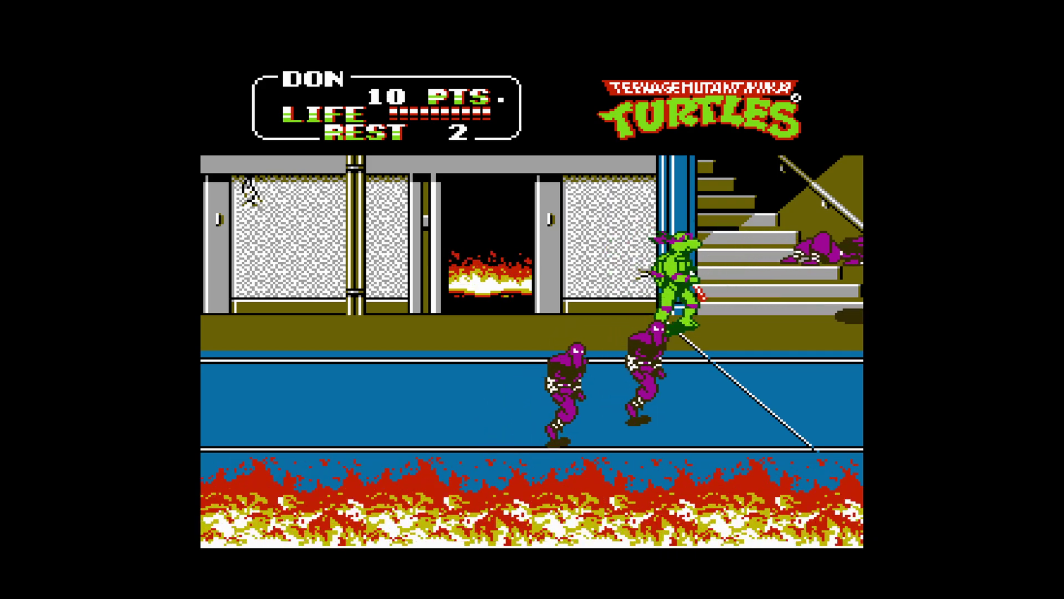
key("Right")
key("Down")
key("Left")
key("z")
key("z")
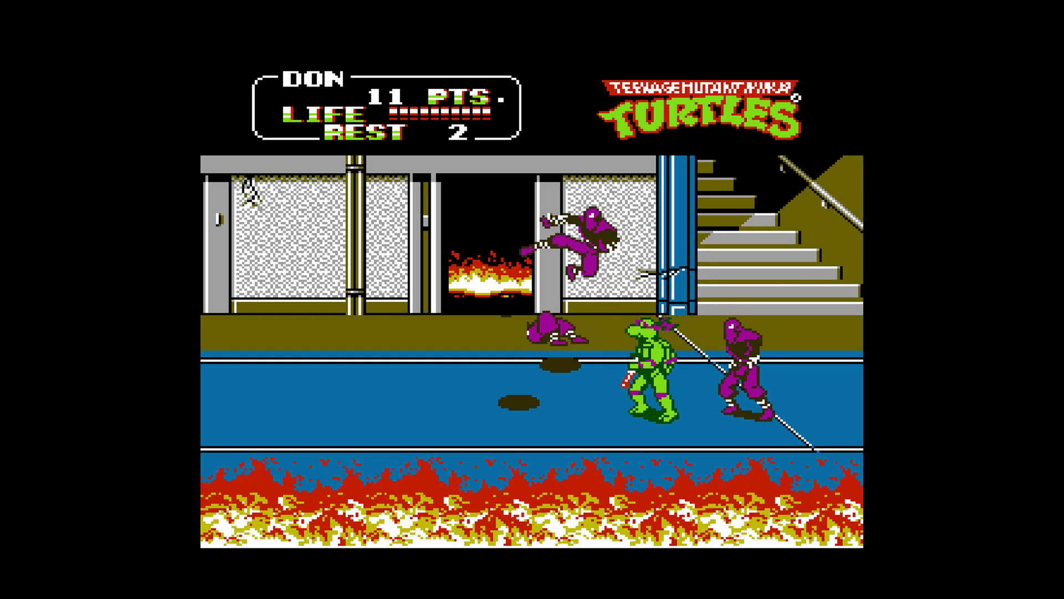
key("Right")
key("z")
key("z")
key("z")
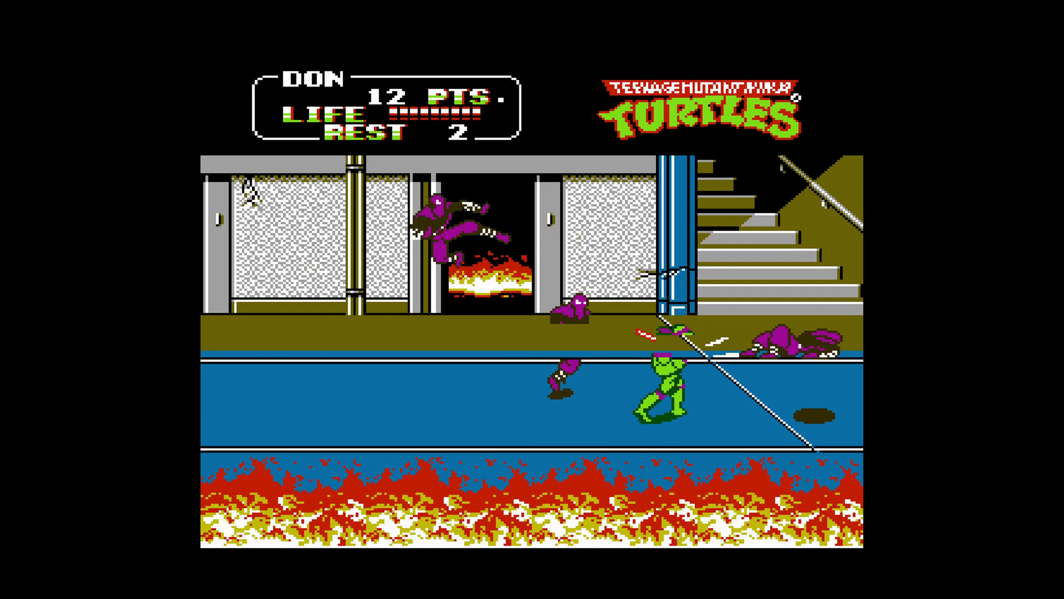
key("Right")
key("Left")
key("z")
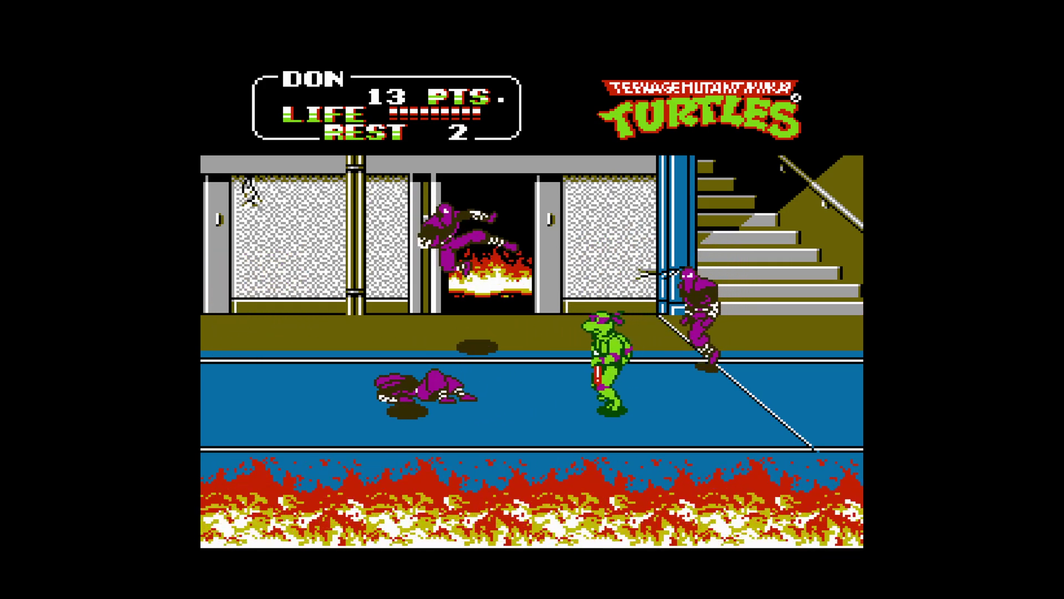
key("Left")
key("Right")
key("z")
key("z")
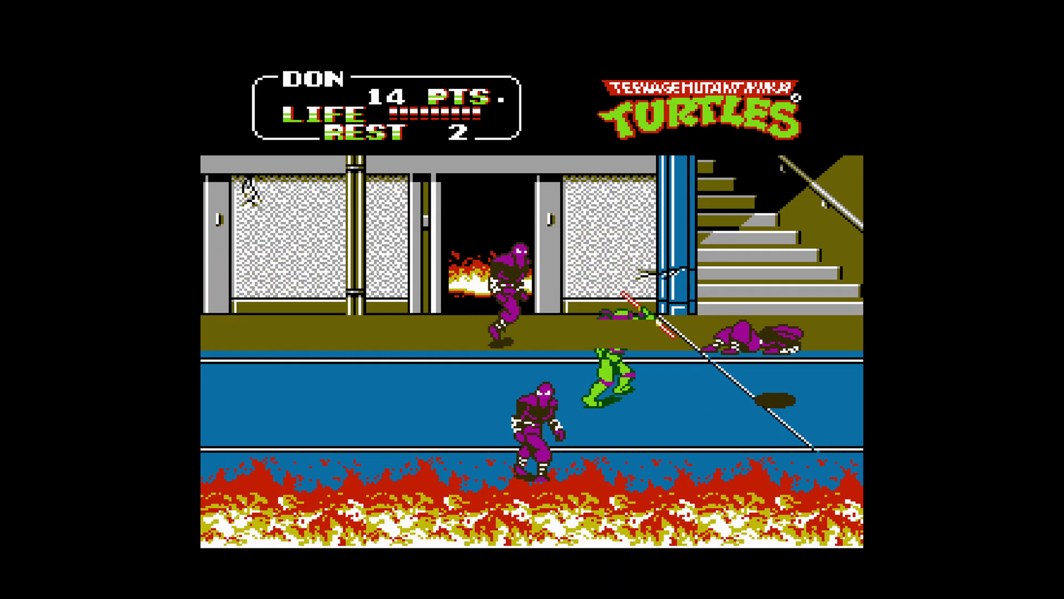
key("Down")
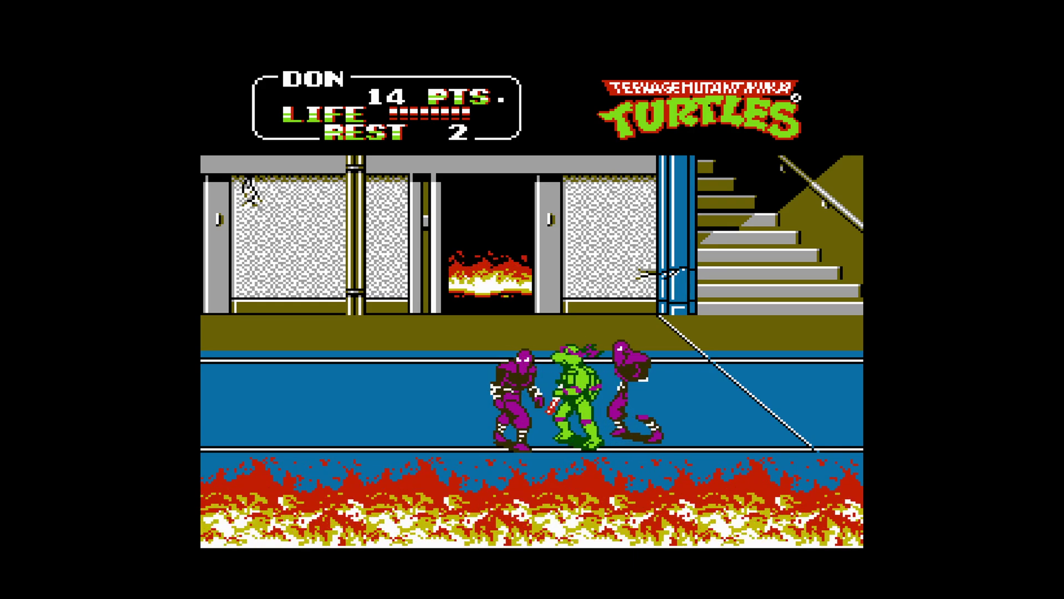
key("z")
key("Right")
key("z")
key("Right")
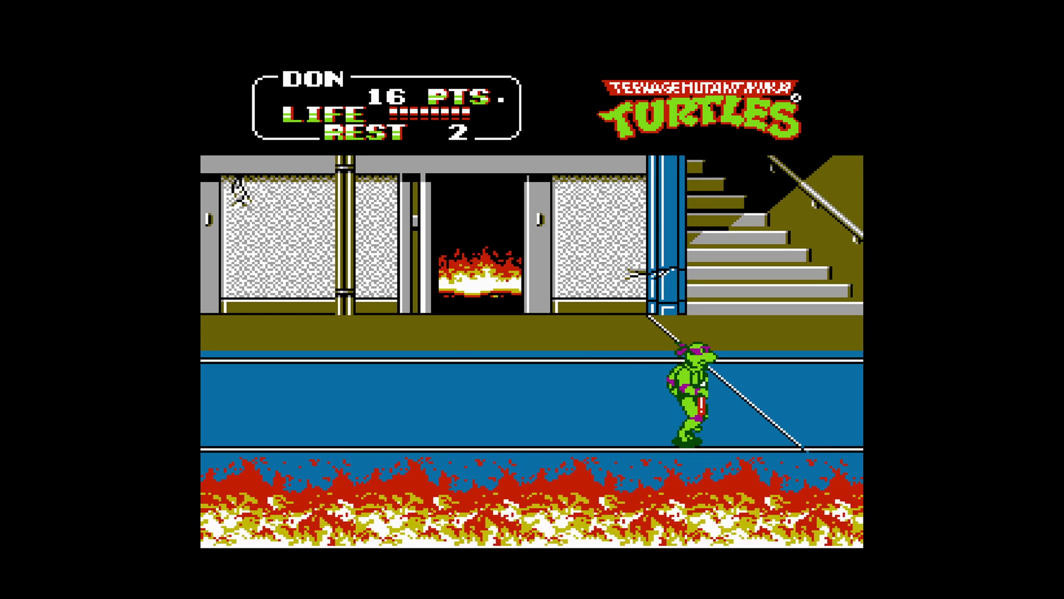
key("Left")
key("Up")
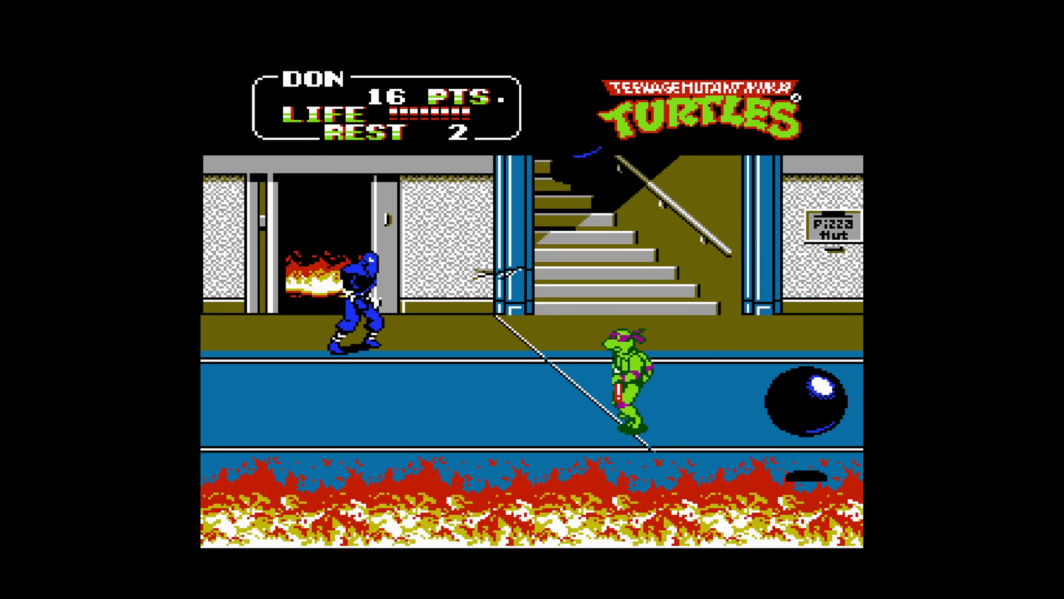
key("x")
key("Right")
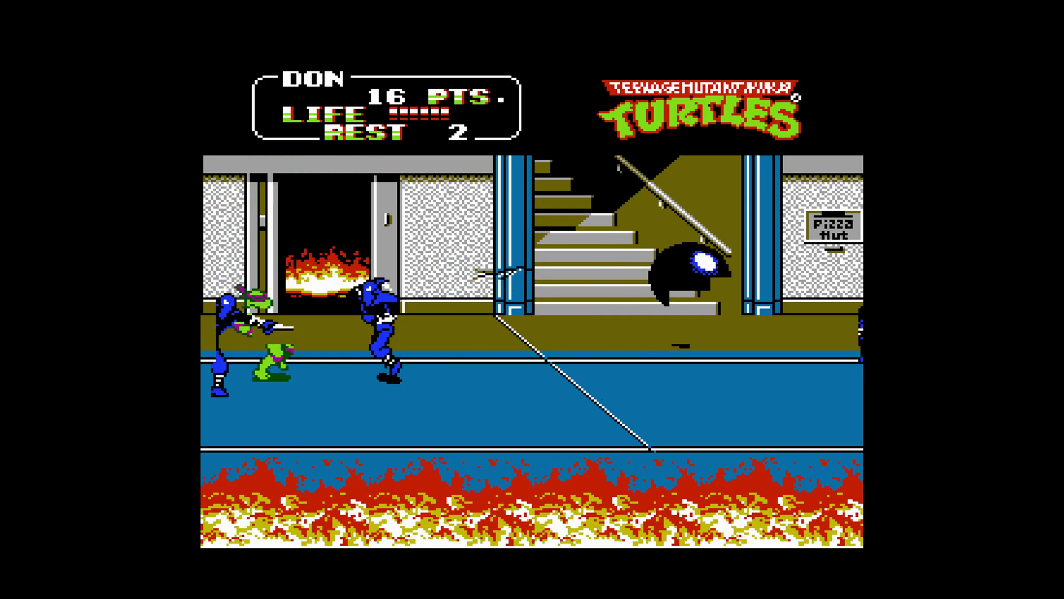
key("z")
key("Right")
key("z")
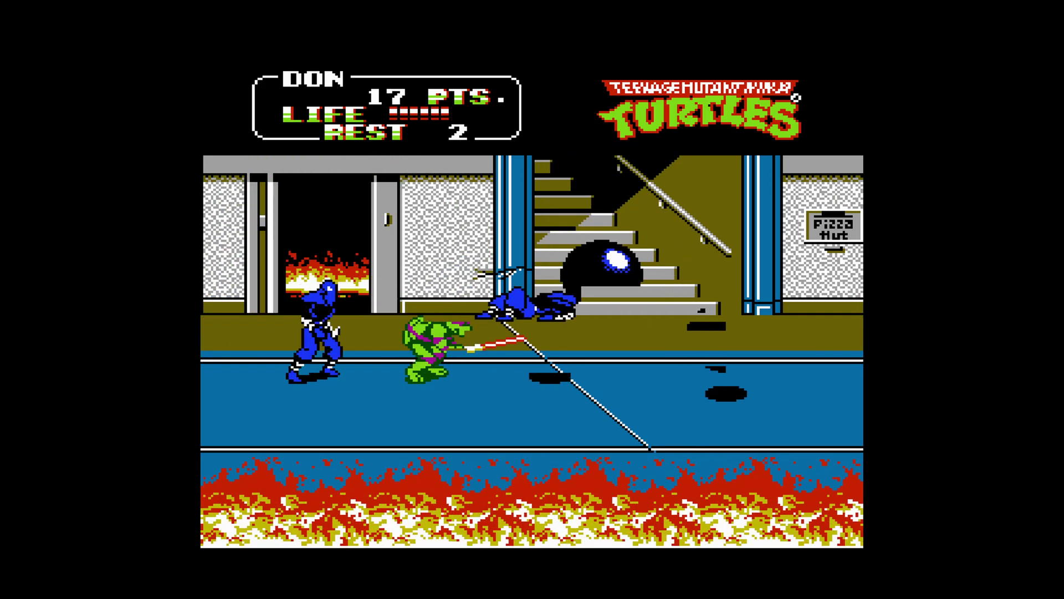
key("Left")
key("z")
key("z")
key("z")
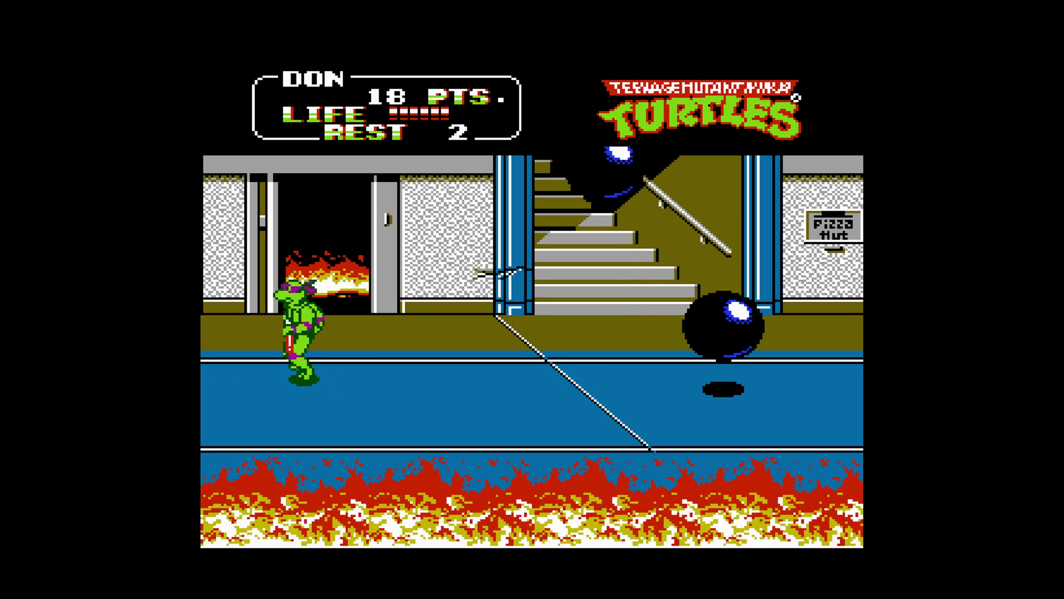
key("Right")
key("Right")
key("x")
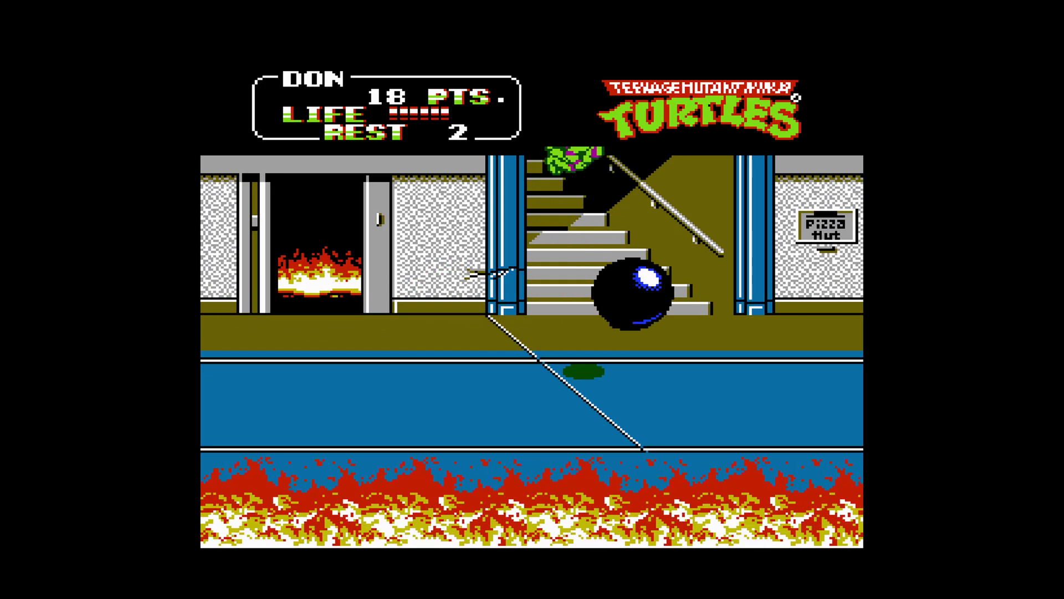
key("x")
key("Right")
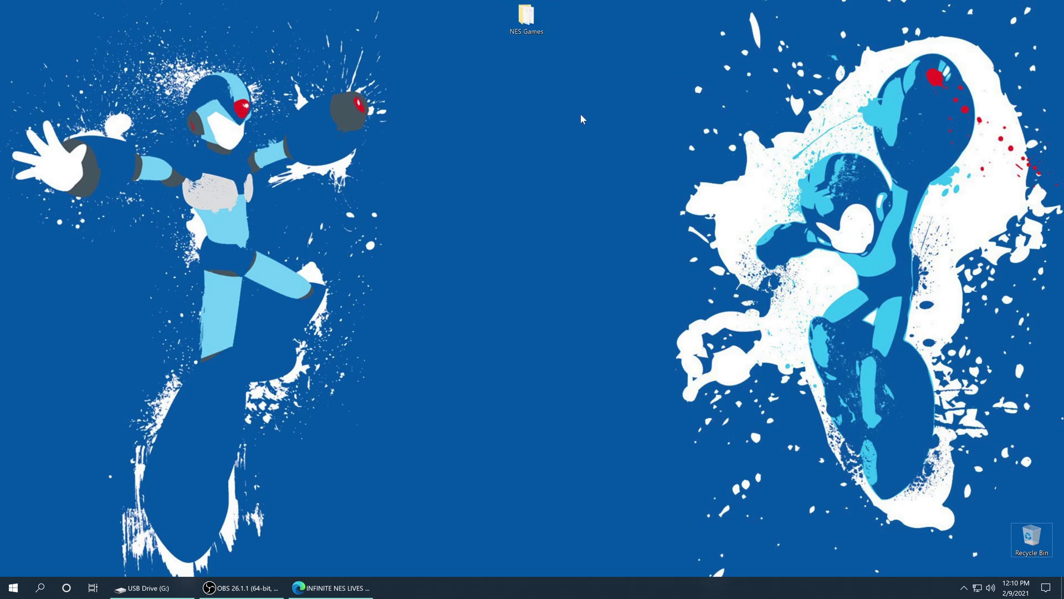
- Paste the copied NES Games folder into the Retroarch ROMS folder on USB Drive (G:)
left_click(175, 589)
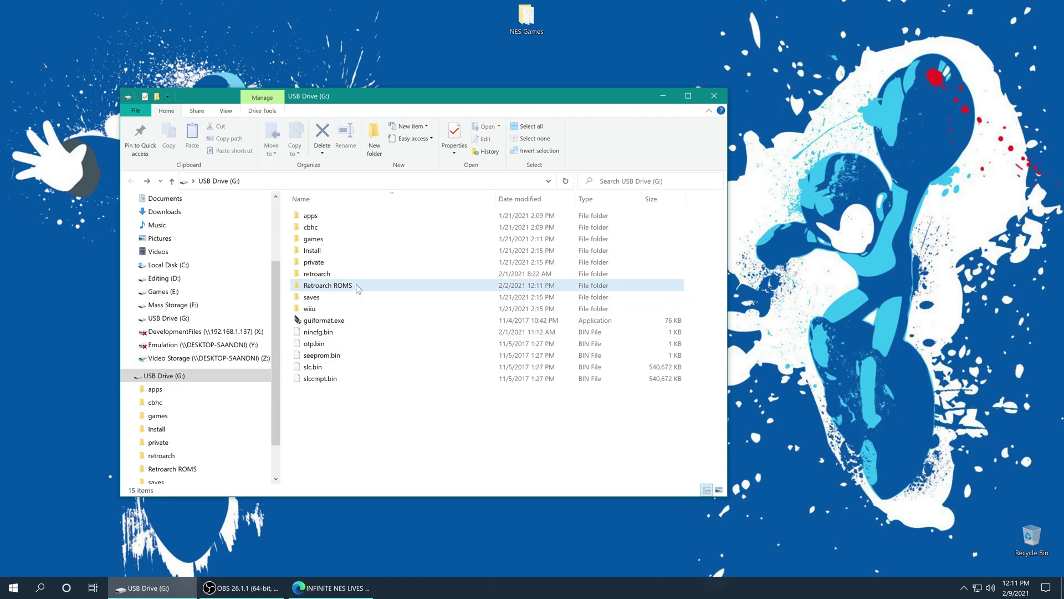
double_click(397, 290)
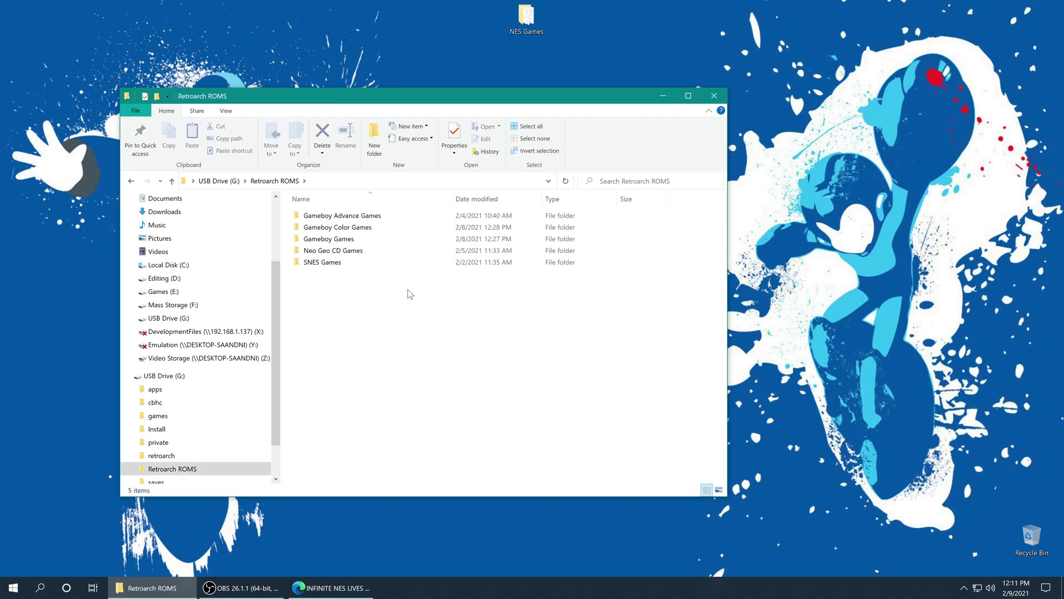
key("ctrl+v")
left_click(432, 377)
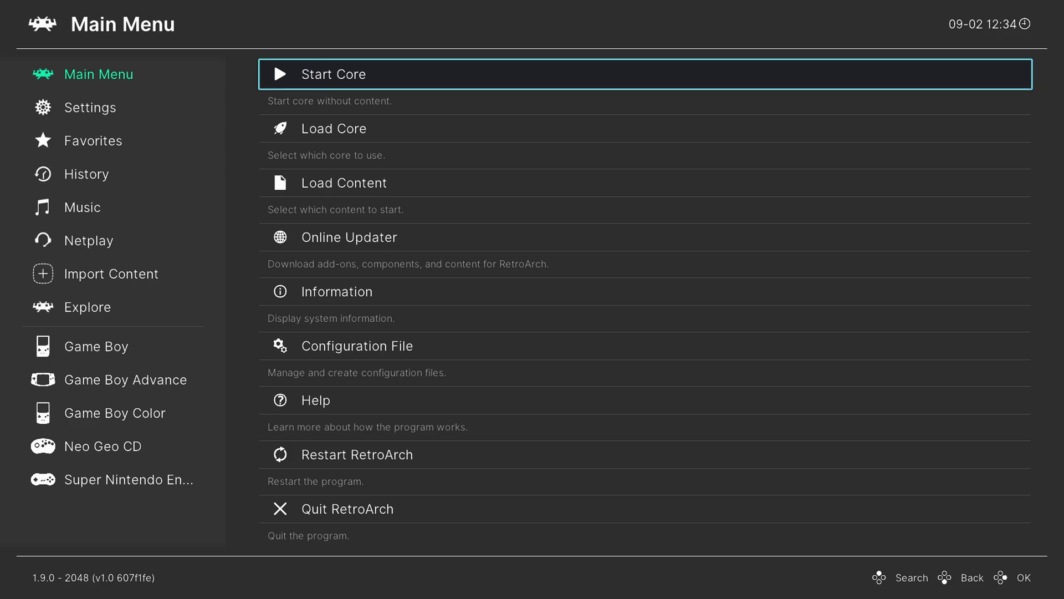
- Switch to RetroArch and load the Nintendo - NES / Famicom (Nestopia UE) core
key("Down")
key("Return")
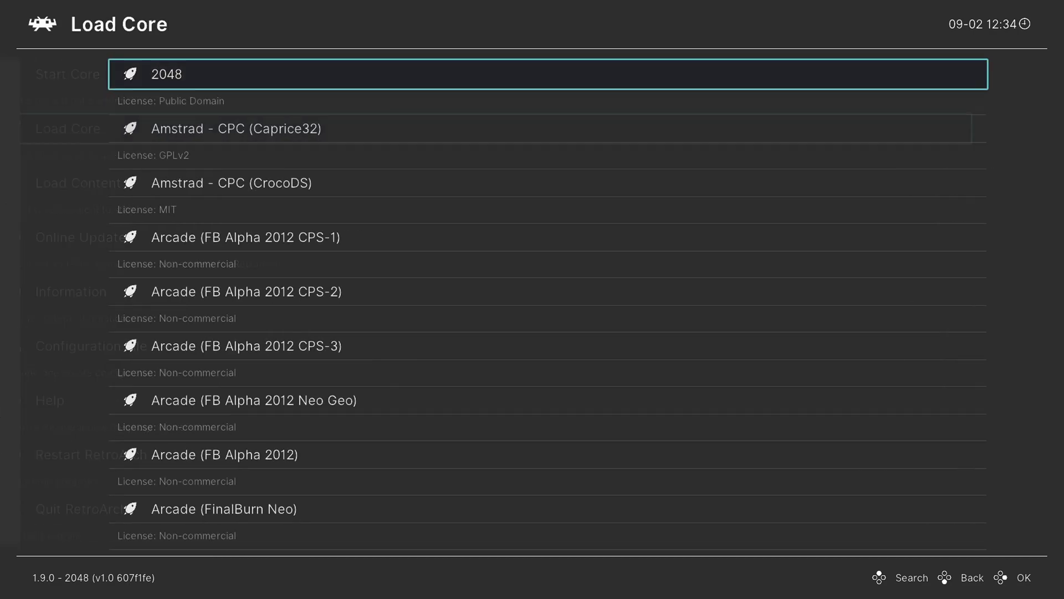
key("Down")
key("Down")
key("Down")
key("Down")
key("Down")
key("Down")
key("Down")
key("Down")
key("Down")
key("Down")
key("Down")
key("Down")
key("Down")
key("Down")
key("Down")
key("Down")
key("Down")
key("Down")
key("Down")
key("Down")
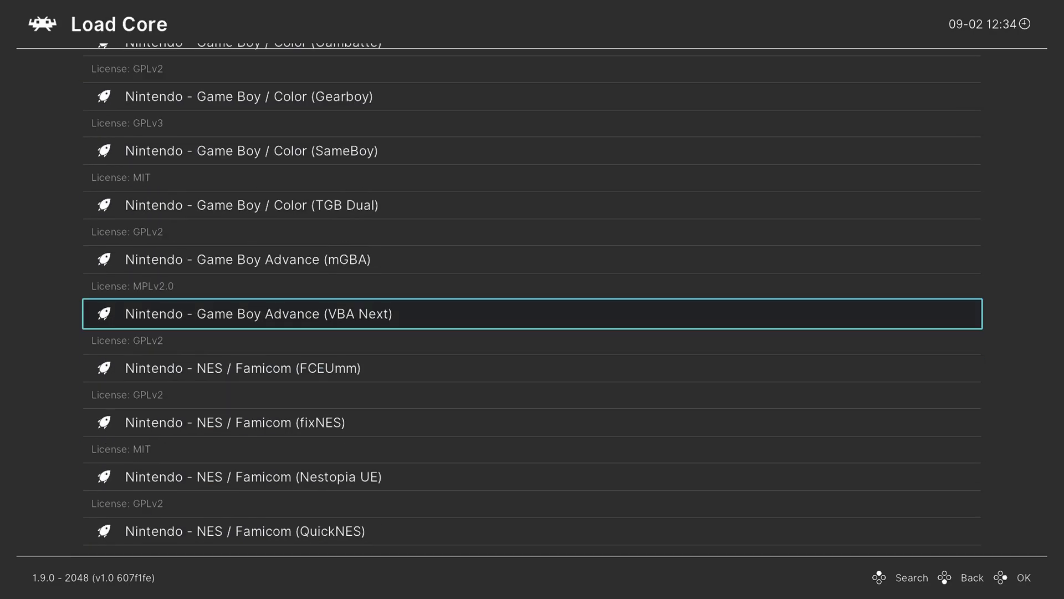
key("Down")
key("Down")
key("Down")
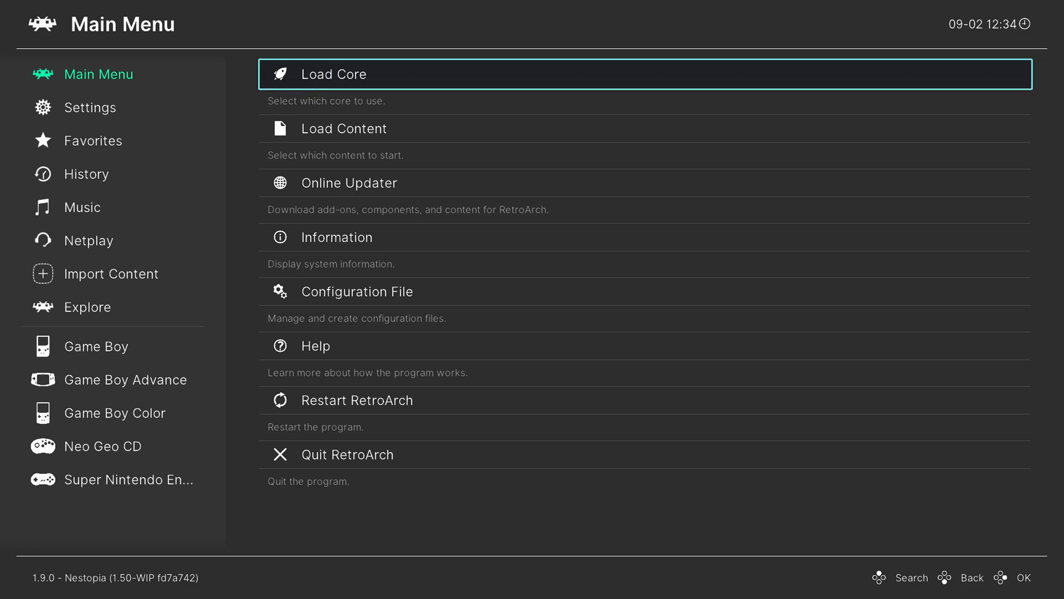
- Start loading content and open the sd:/ storage
key("Down")
key("Return")
key("Down")
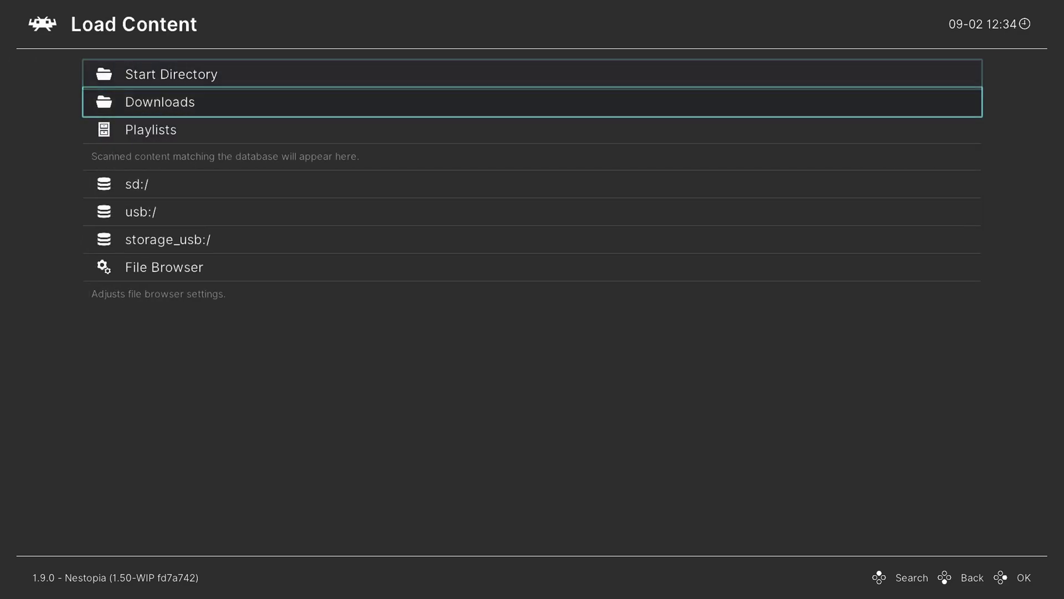
key("Down")
key("Down")
key("Return")
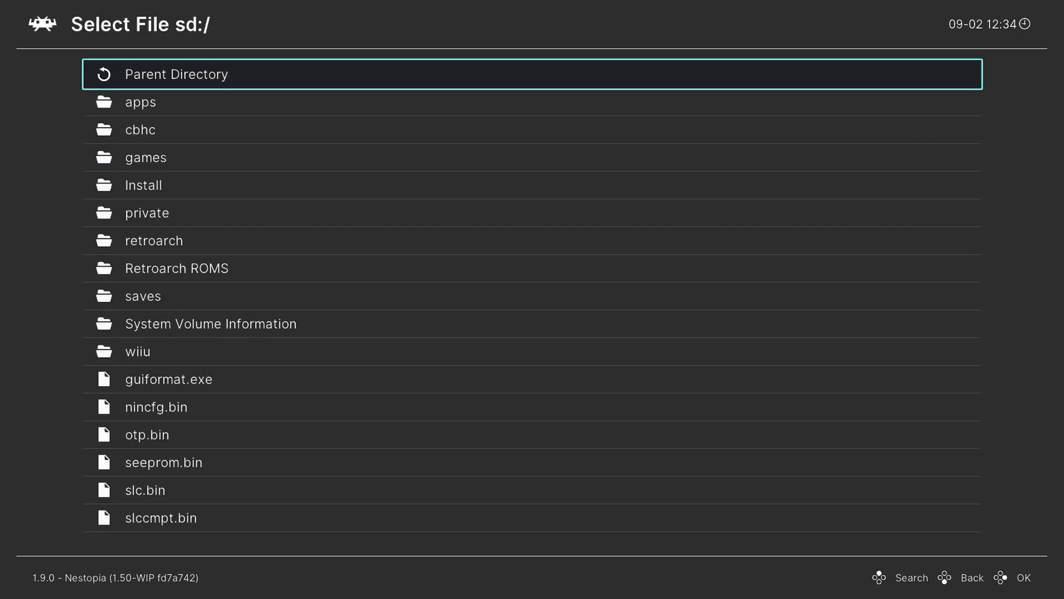
- Browse to the NES Games folder inside Retroarch ROMS on the SD card
key("Down")
key("Down")
key("Down")
key("Down")
key("Down")
key("Down")
key("Down")
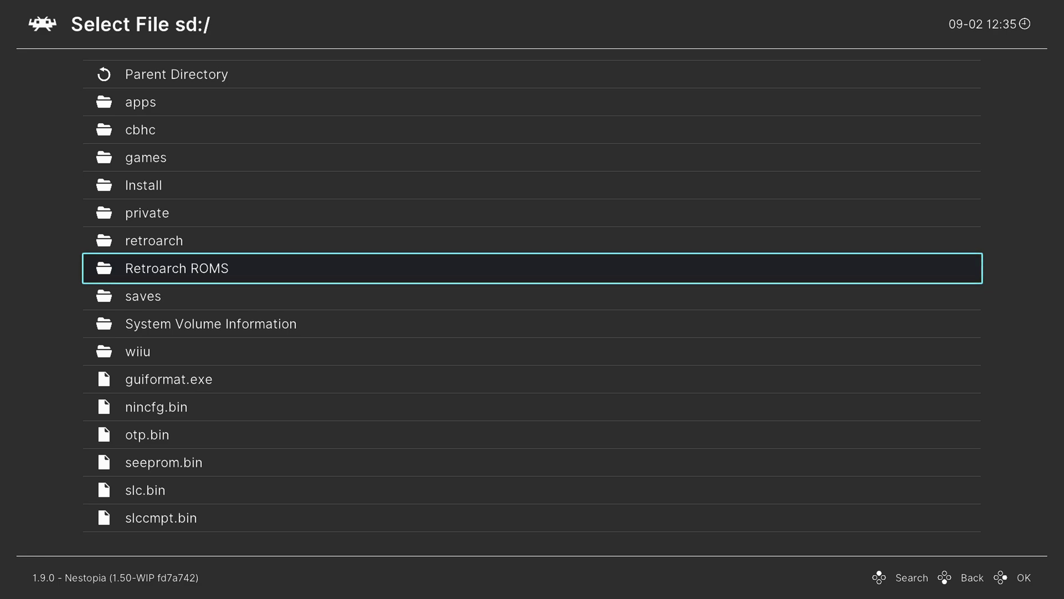
key("Return")
key("Down")
key("Down")
key("Down")
key("Down")
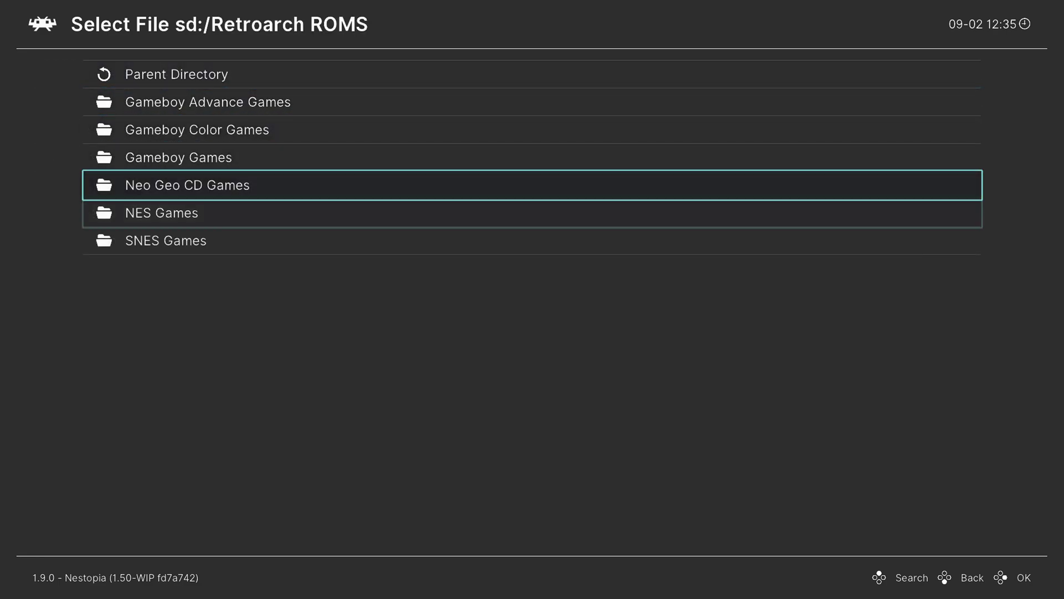
key("Down")
key("Return")
- Choose one of the NES game files to view its suggested cores, and return to the main menu without launching it
key("Down")
key("Down")
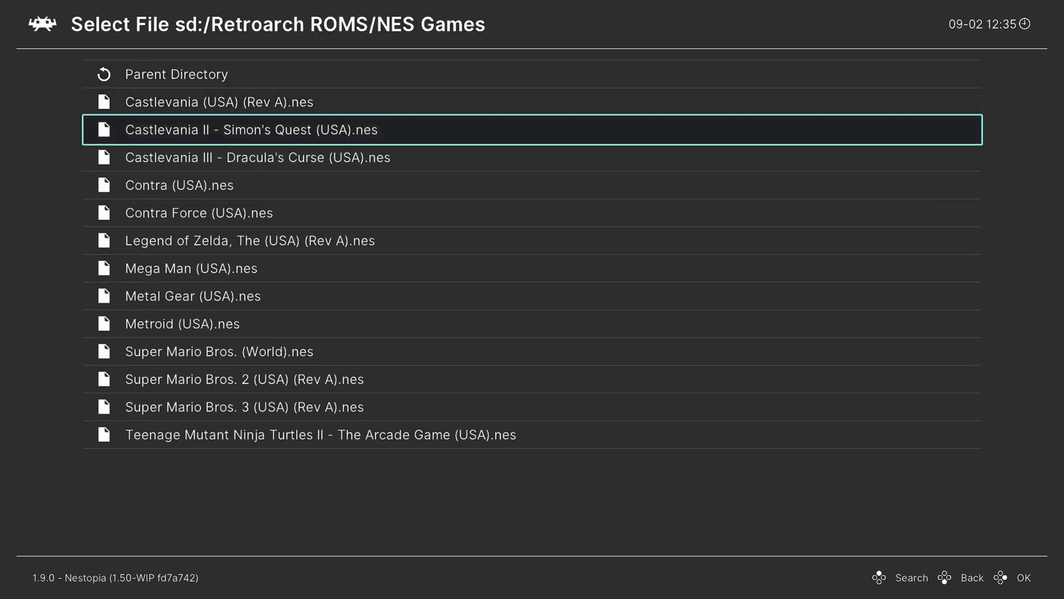
key("Down")
key("Down")
key("Down")
key("Down")
key("Down")
key("Down")
key("Return")
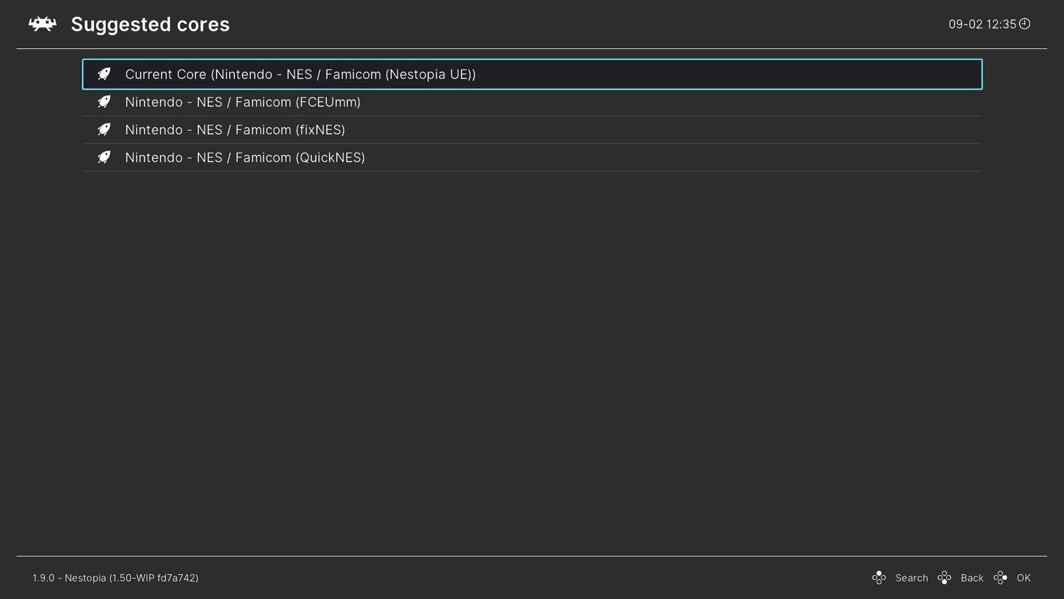
key("BackSpace")
key("BackSpace")
key("BackSpace")
key("BackSpace")
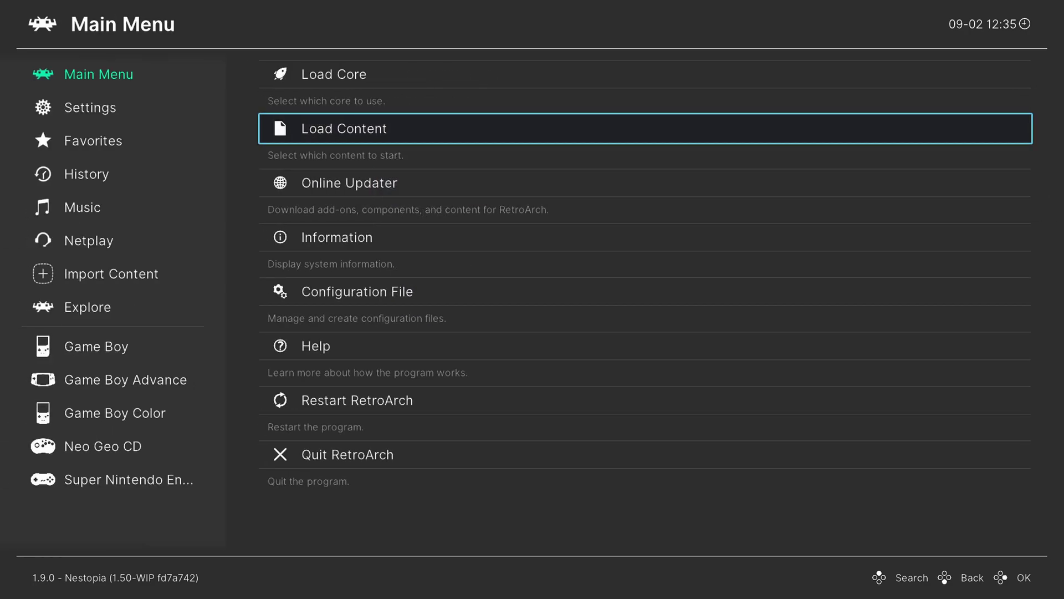
- Open the Import Content section with the options for scanning game files
key("Left")
key("Down")
key("Down")
key("Down")
key("Down")
key("Down")
key("Down")
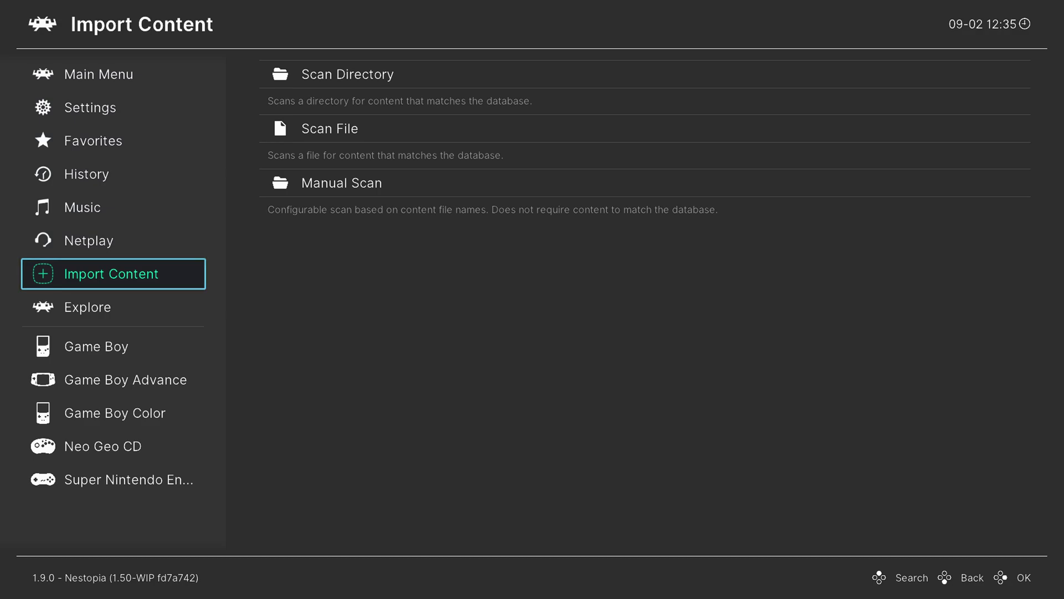
- Open the Manual Scan configuration from the import options
key("Right")
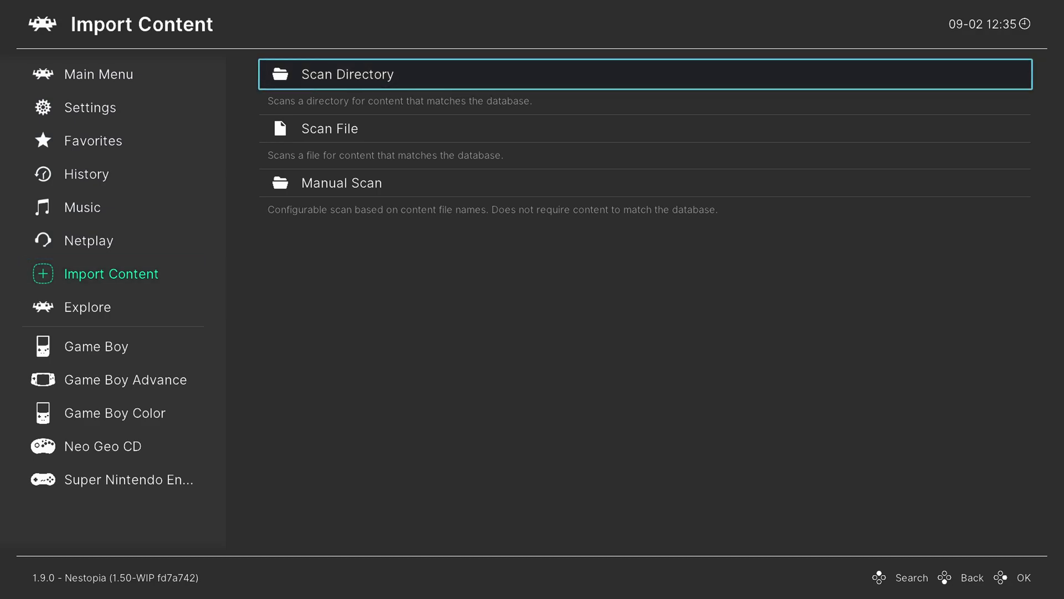
key("Down")
key("Down")
key("Return")
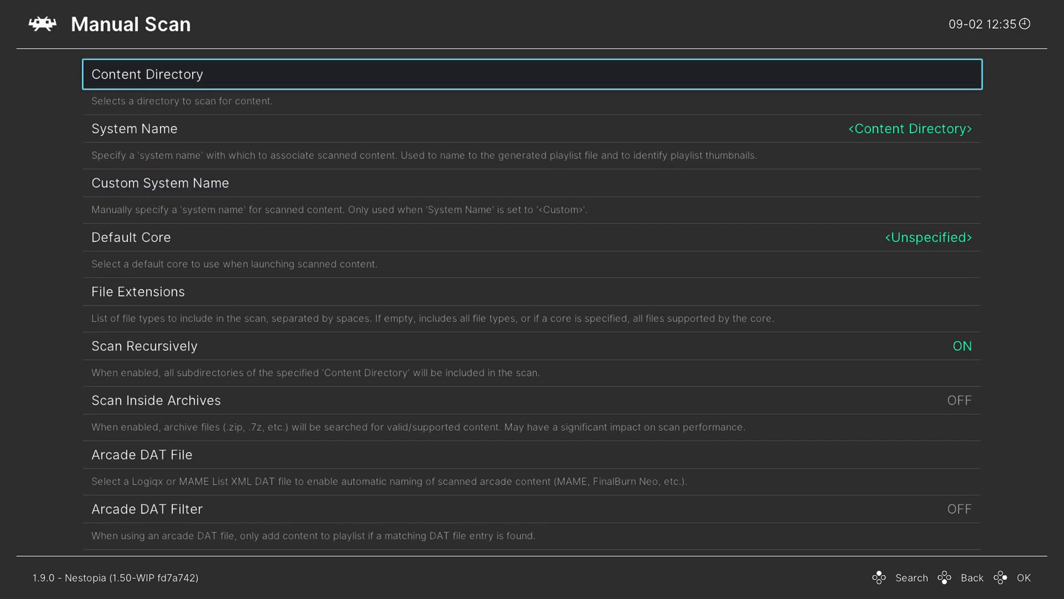
- Start choosing the scan's content directory and browse to the Retroarch ROMS folder on sd:/
key("Return")
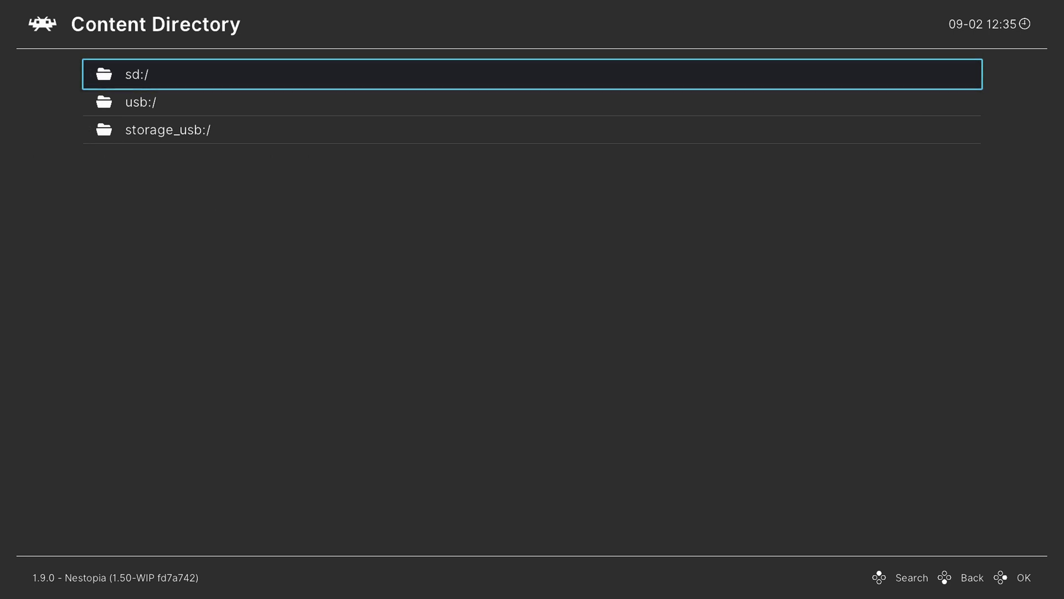
key("Return")
key("Down")
key("Down")
key("Down")
key("Down")
key("Down")
key("Down")
key("Down")
key("Down")
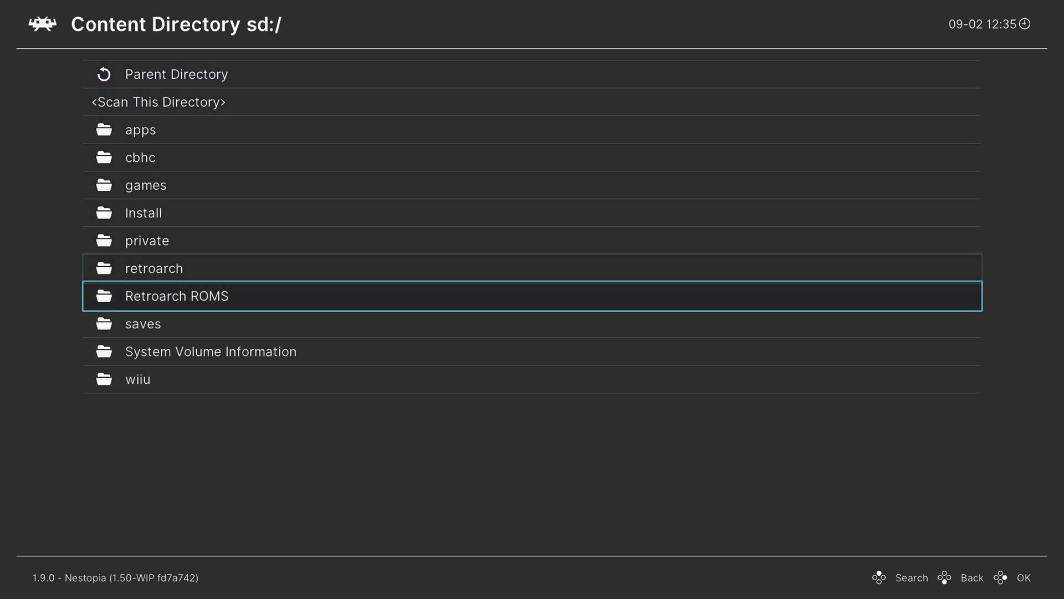
key("Return")
- Set the NES Games folder inside Retroarch ROMS as the content directory to scan
key("Down")
key("Down")
key("Down")
key("Down")
key("Down")
key("Down")
key("Return")
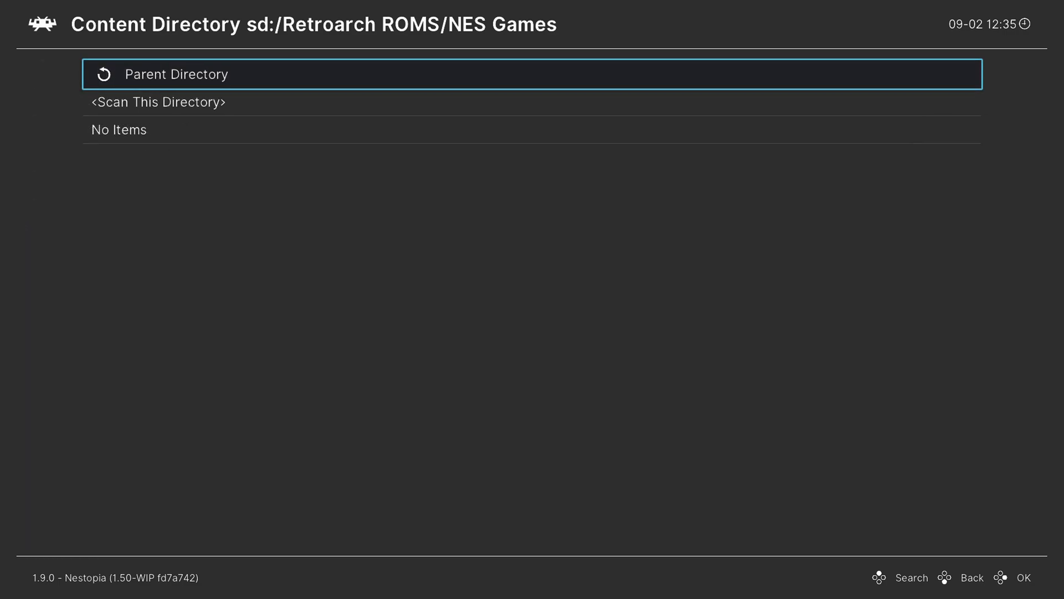
key("Down")
key("Return")
- Set the scan's system name to Nintendo - Nintendo Entertainment System
key("Down")
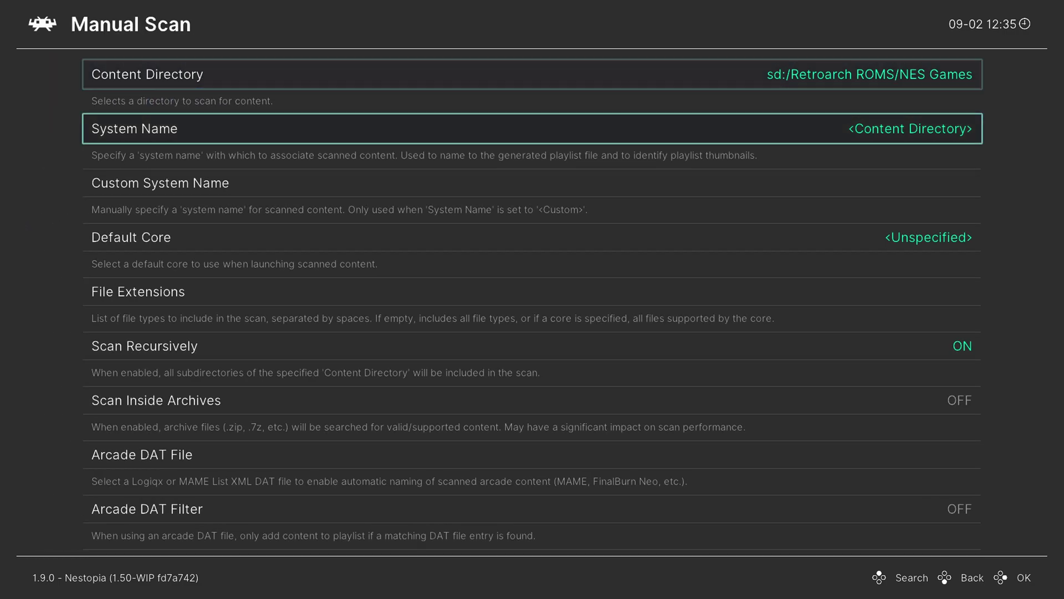
key("Return")
key("Down")
key("Down")
key("Down")
key("Down")
key("Down")
key("Down")
key("Down")
key("Down")
key("Down")
key("Down")
key("Down")
key("Down")
key("Down")
key("Down")
key("Down")
key("Down")
key("Down")
key("Down")
key("Down")
key("Down")
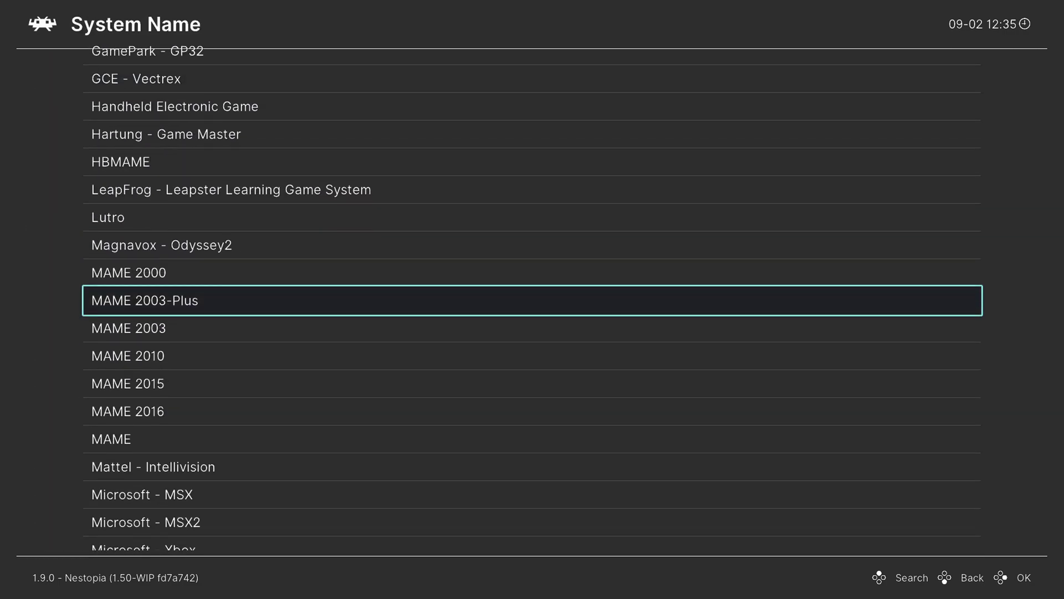
key("Down")
key("Down")
key("Down")
key("Down")
key("Down")
key("Down")
key("Down")
key("Down")
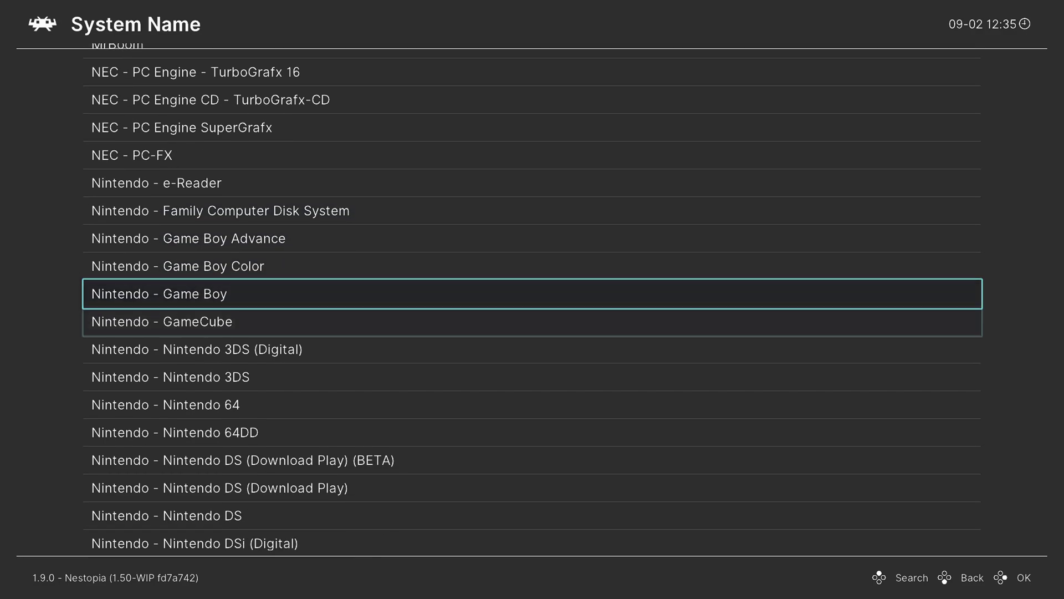
key("Down")
key("Down")
key("Down")
key("Down")
key("Down")
key("Down")
key("Down")
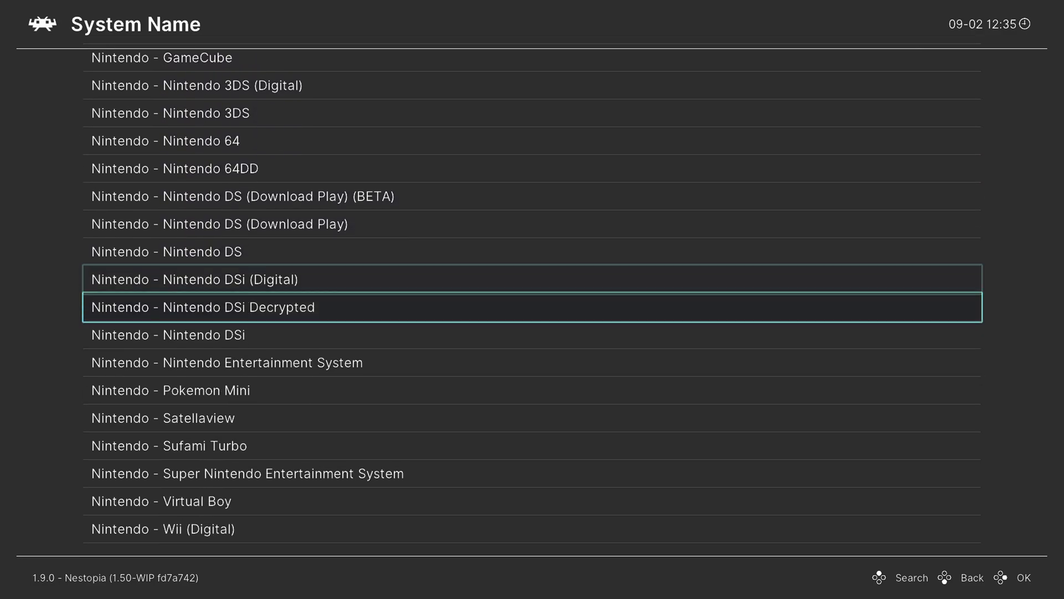
key("Return")
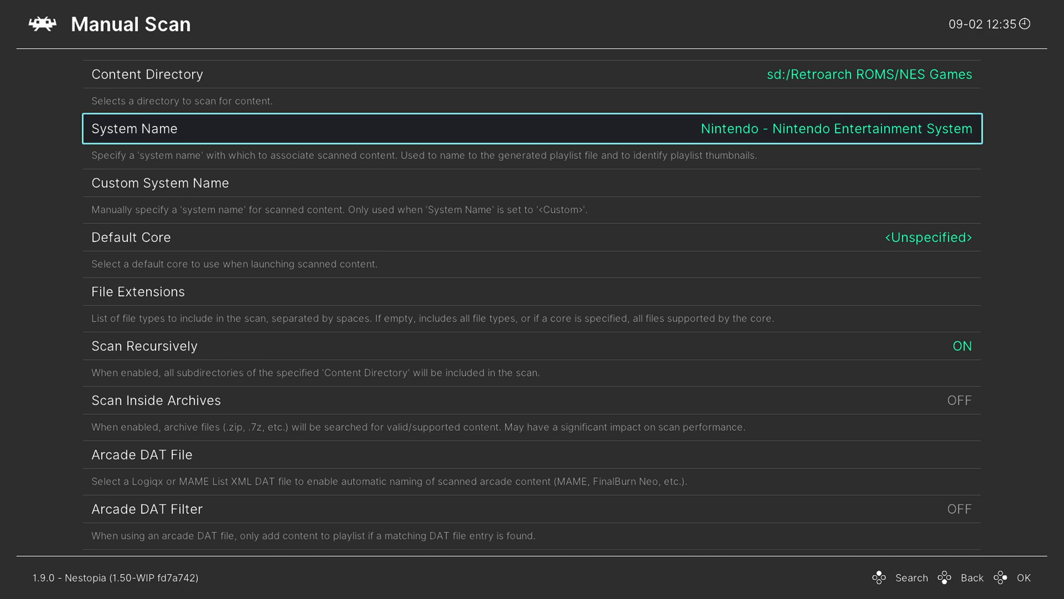
- Set the default core for the scanned content to Nintendo - NES / Famicom (Nestopia UE)
key("Down")
key("Down")
key("Return")
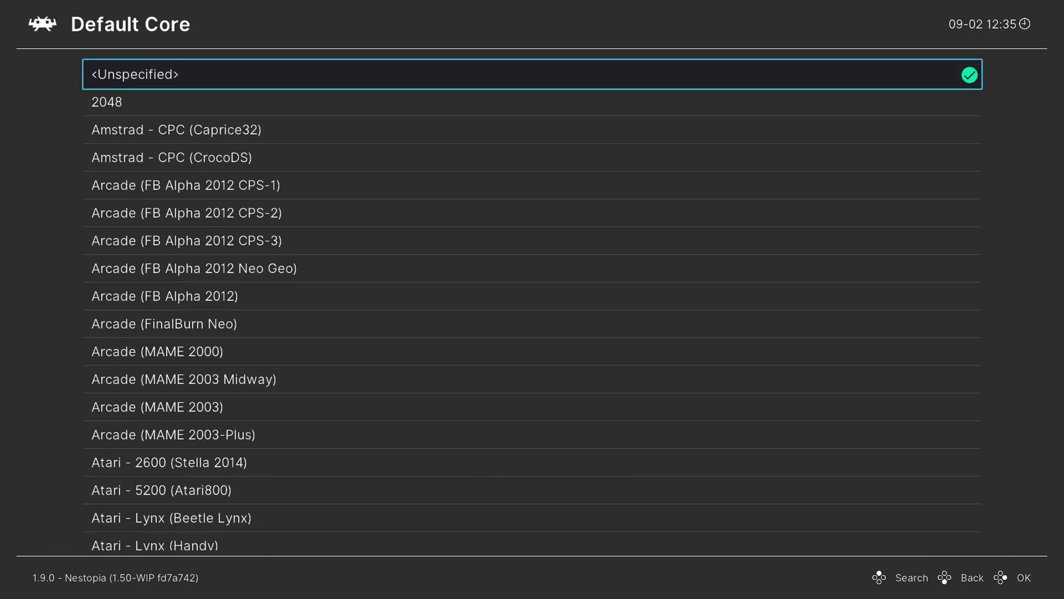
key("Down")
key("Down")
key("Down")
key("Down")
key("Down")
key("Down")
key("Down")
key("Down")
key("Down")
key("Down")
key("Down")
key("Down")
key("Down")
key("Down")
key("Down")
key("Down")
key("Down")
key("Down")
key("Down")
key("Down")
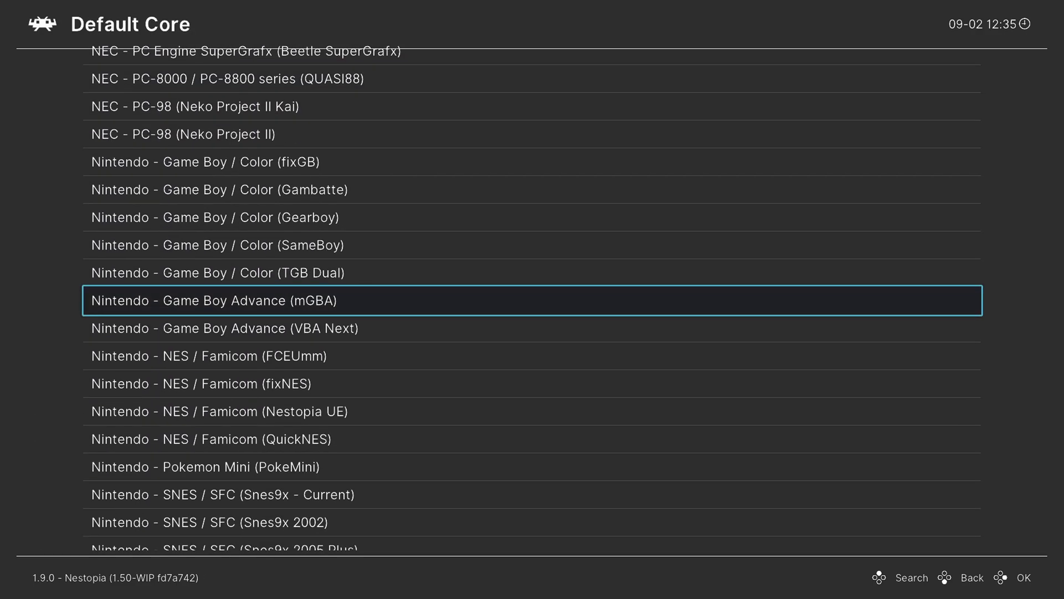
key("Down")
key("Down")
key("Down")
key("Down")
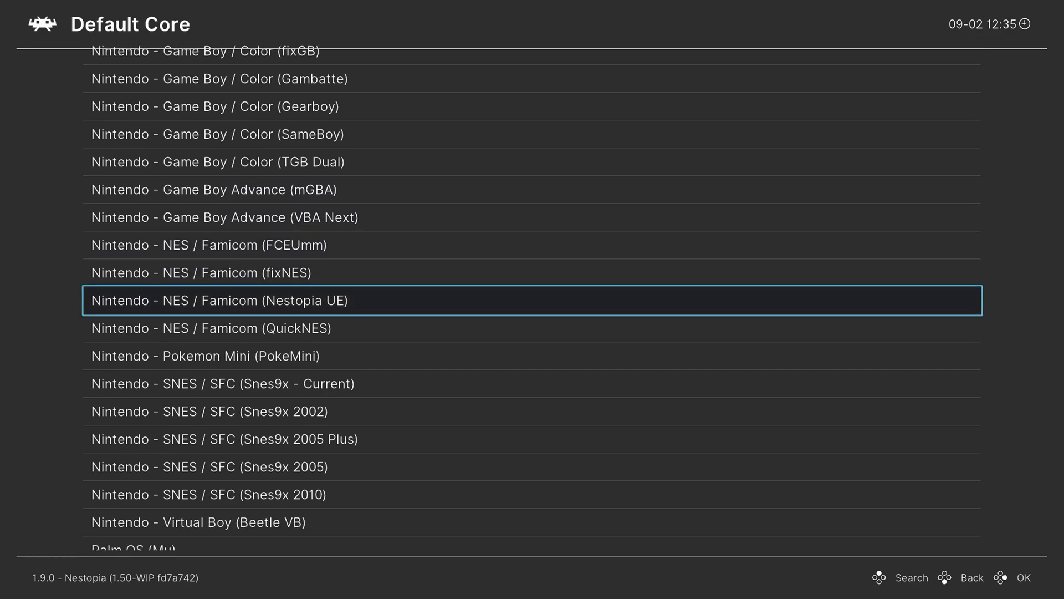
key("Return")
- Turn on Scan Inside Archives, keeping Scan Recursively enabled
key("Down")
key("Down")
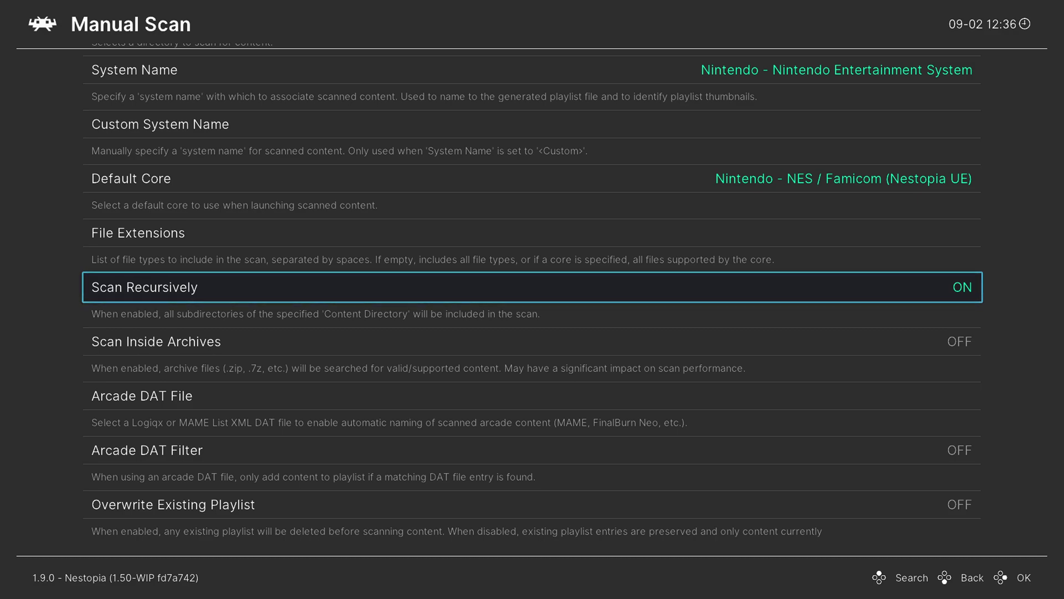
key("Down")
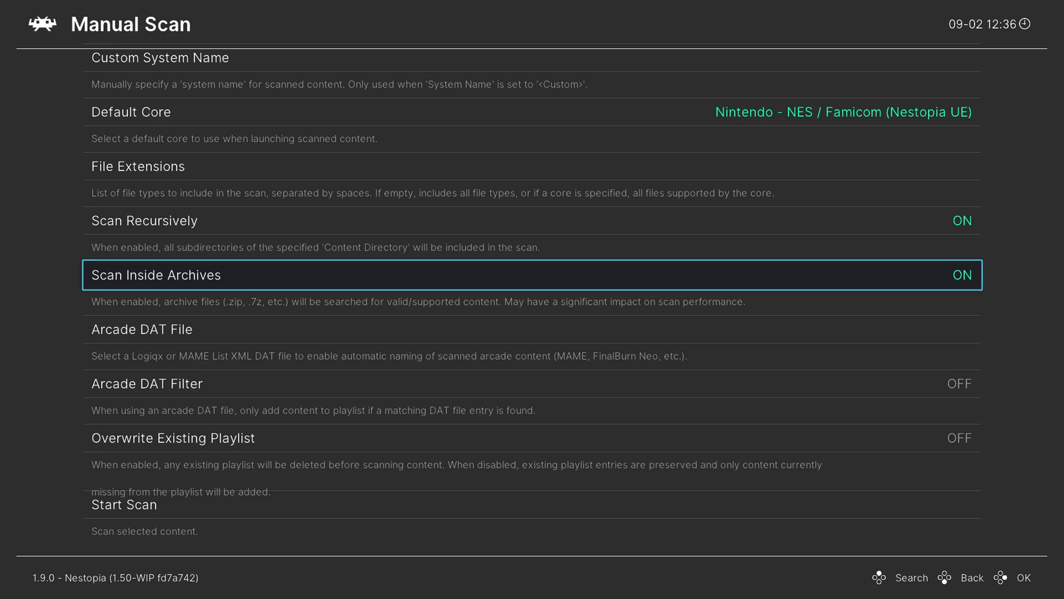
- Start the manual scan of the NES Games folder with the configured settings
key("Down")
key("Down")
key("Down")
key("Down")
key("Down")
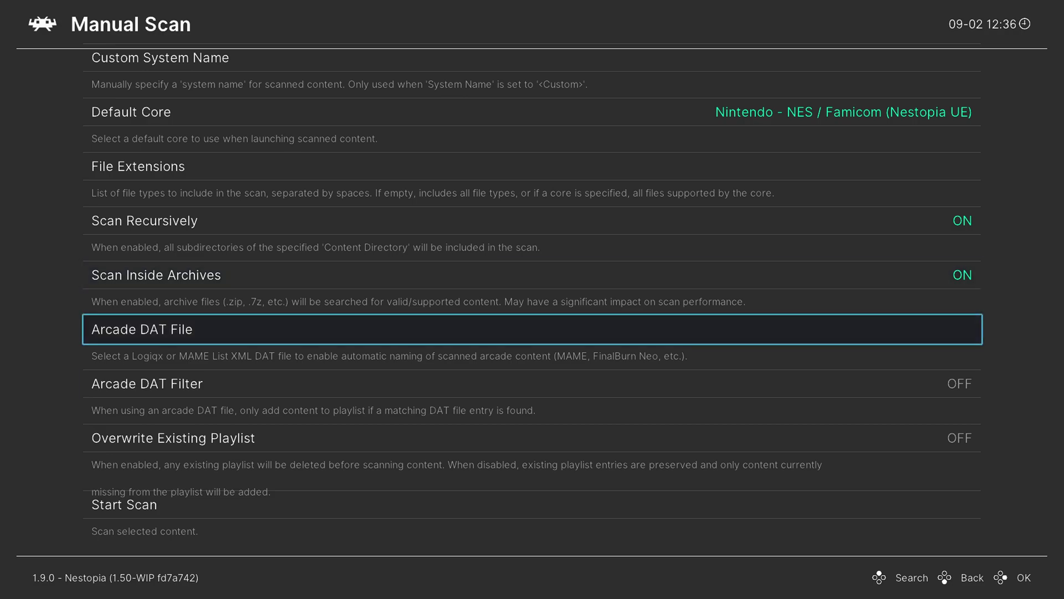
key("Up")
key("Return")
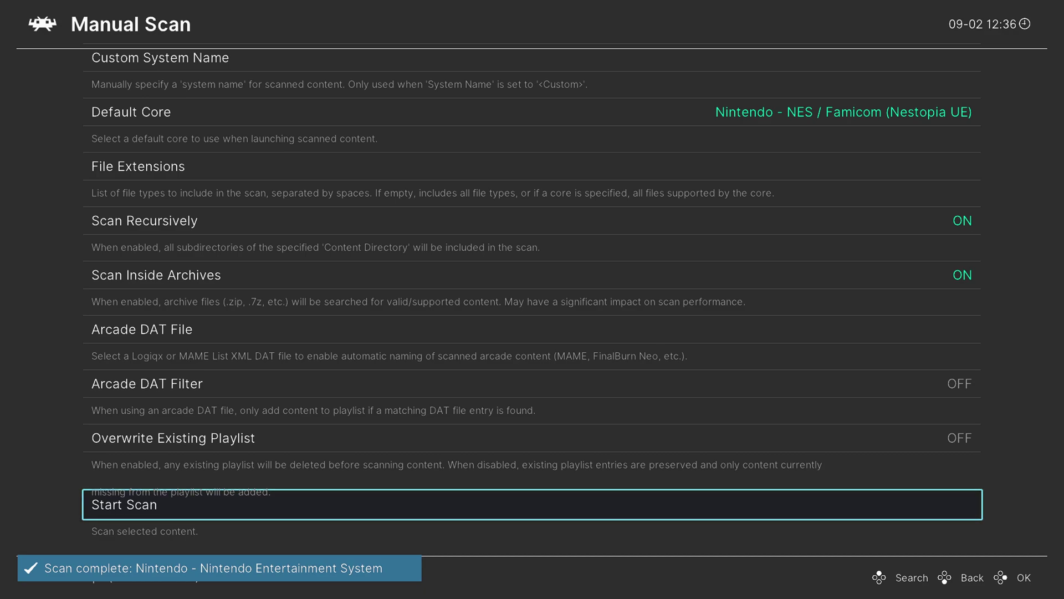
- Leave the Manual Scan screen and open the new Nintendo Entertainment System playlist
key("BackSpace")
key("BackSpace")
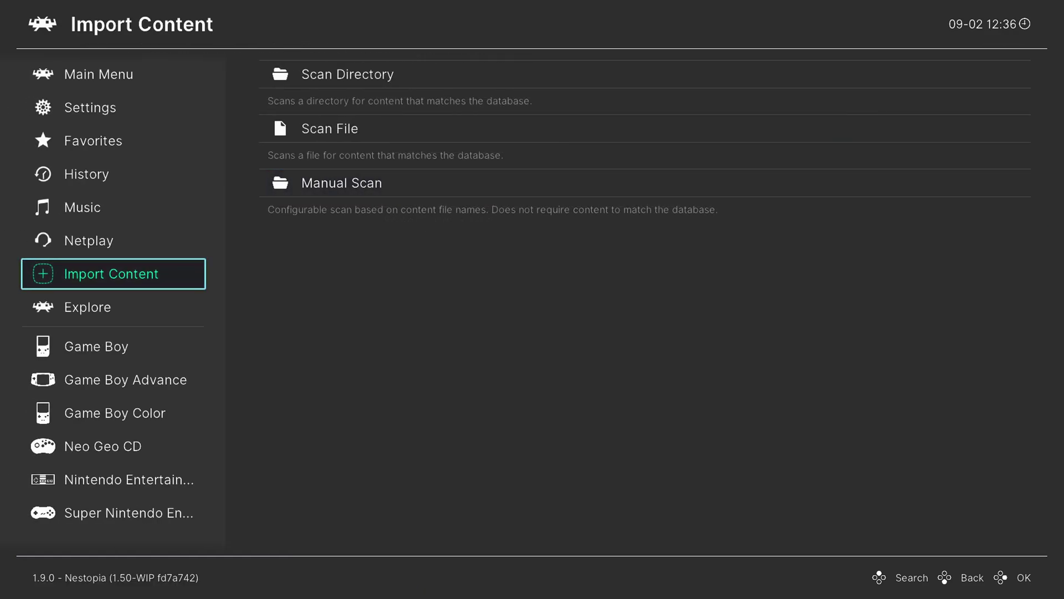
key("Down")
key("Down")
key("Down")
key("Down")
key("Down")
key("Down")
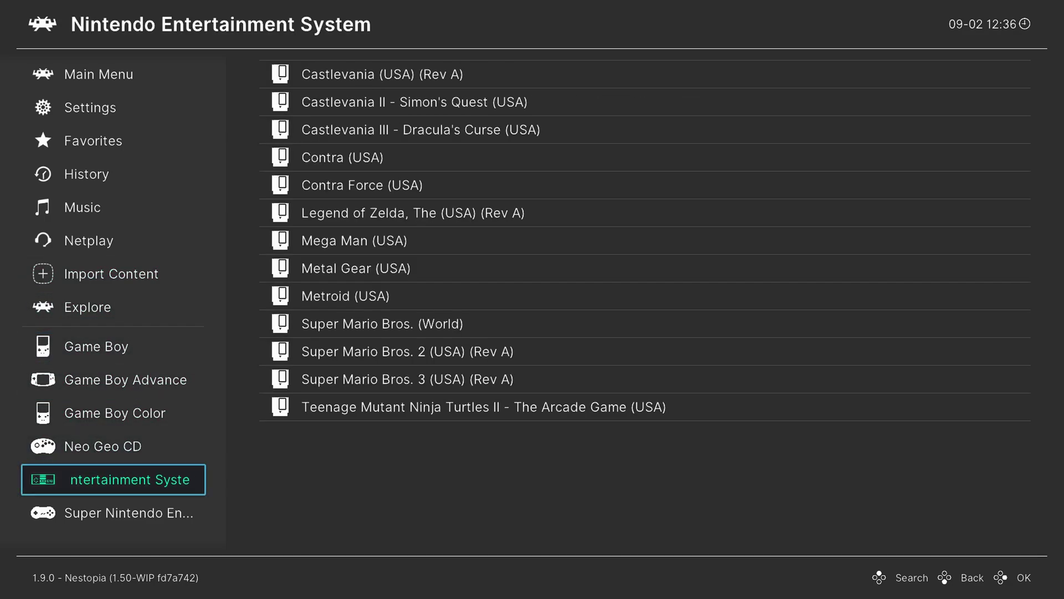
- Launch Contra Force (USA) from the Nintendo Entertainment System playlist
key("Right")
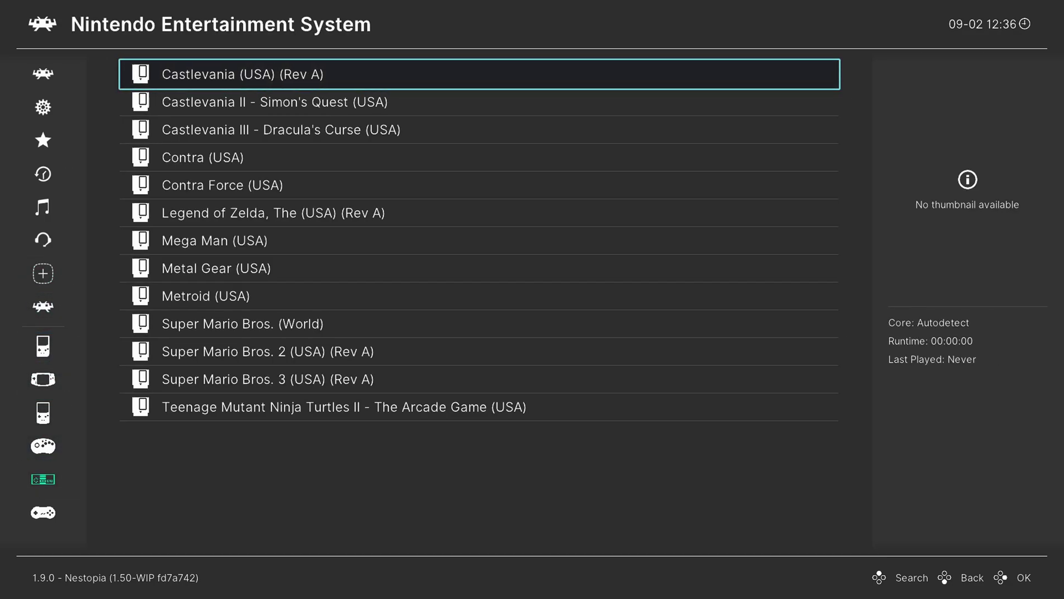
key("Down")
key("Down")
key("Down")
key("Down")
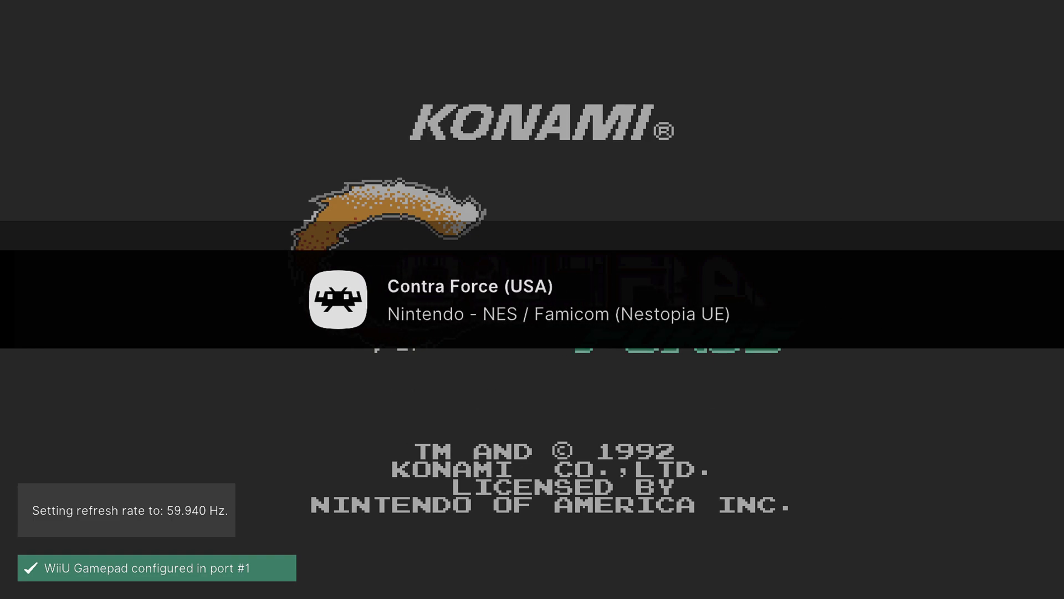
key("Return")
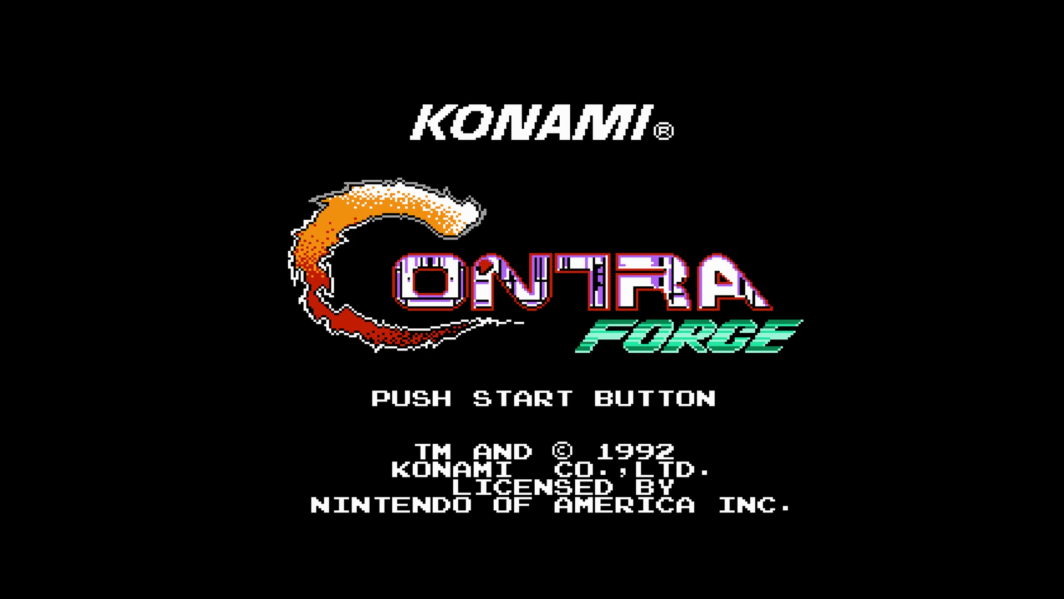
- Start the game from its title screen and choose Burns as the player one character
key("Return")
key("Left")
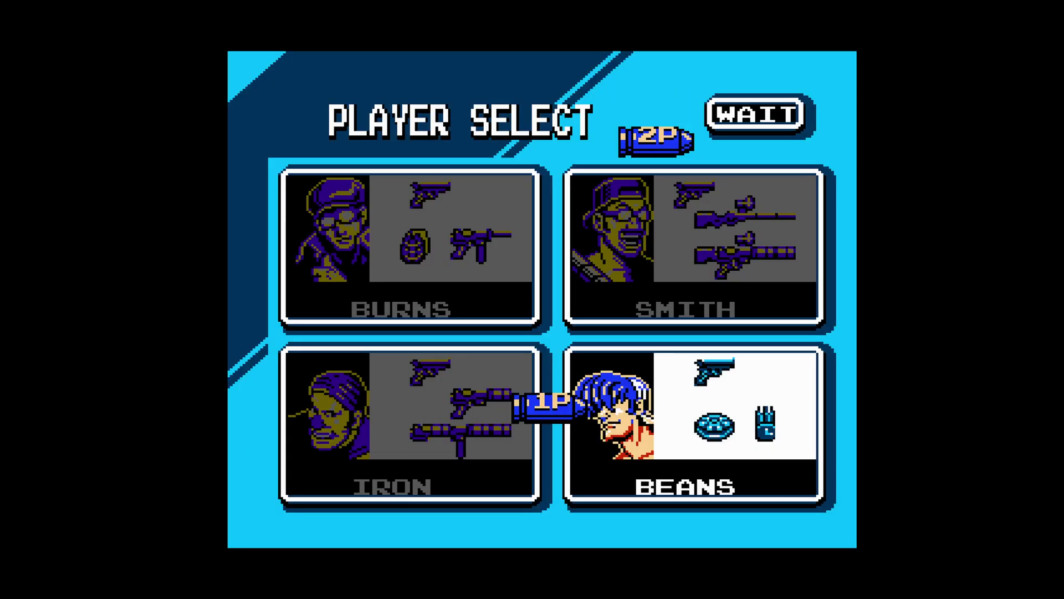
key("Right")
key("Return")
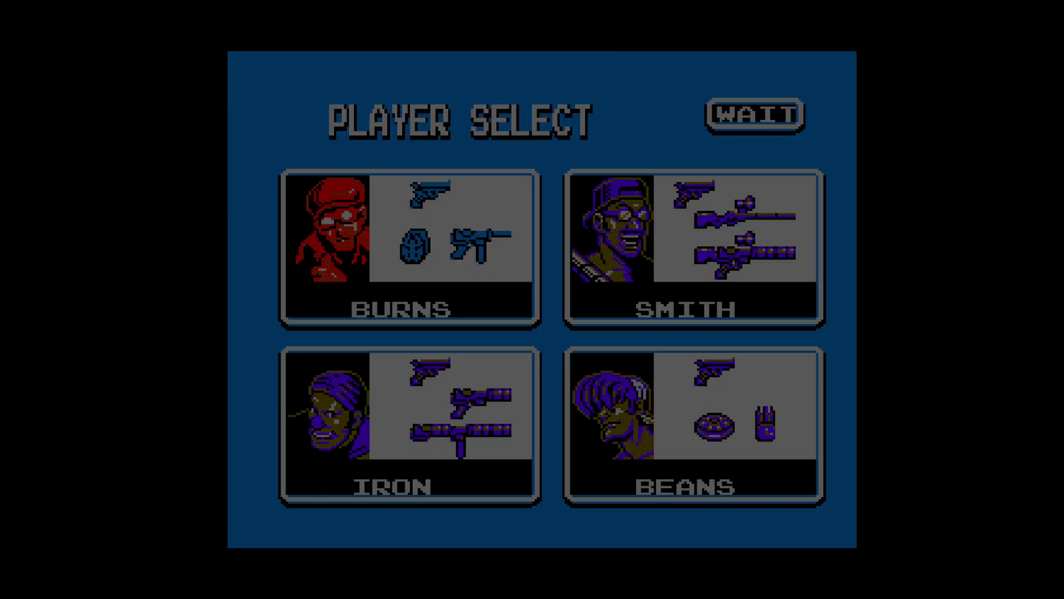
key("Right")
key("x")
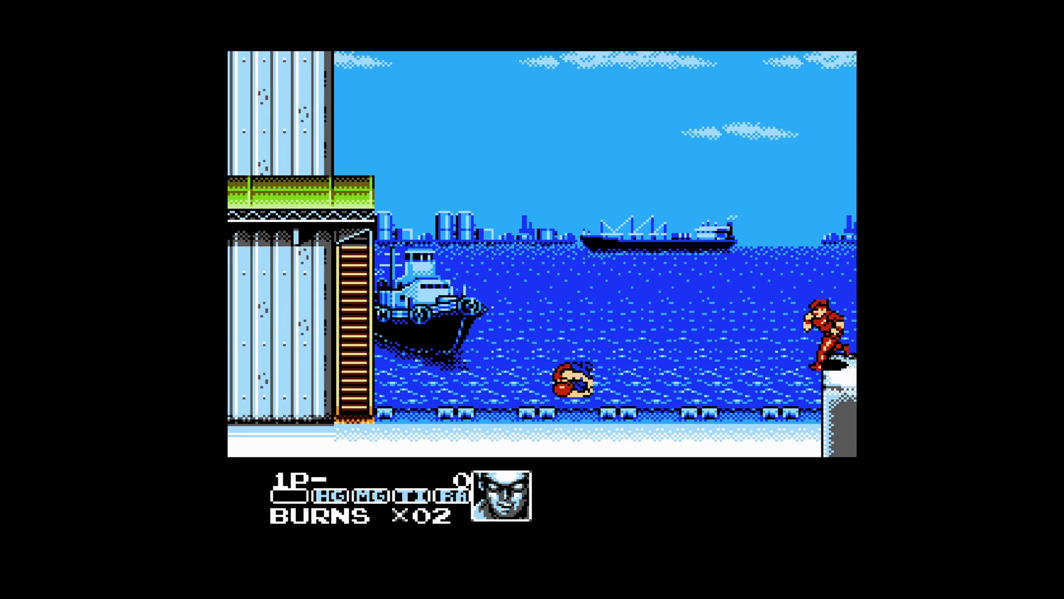
key("z")
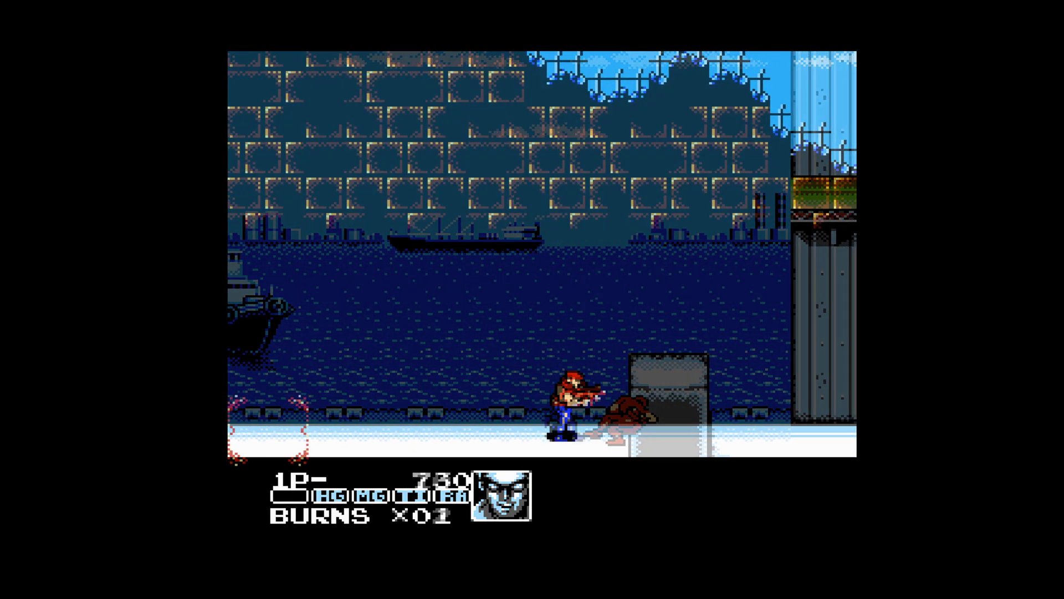
key("Right")
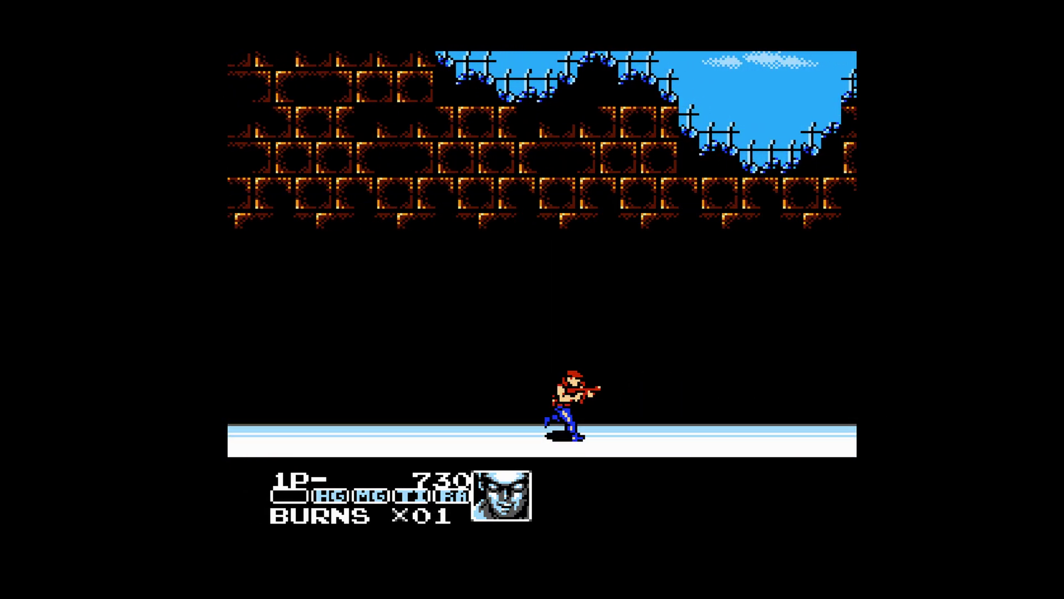
key("Right")
key("x")
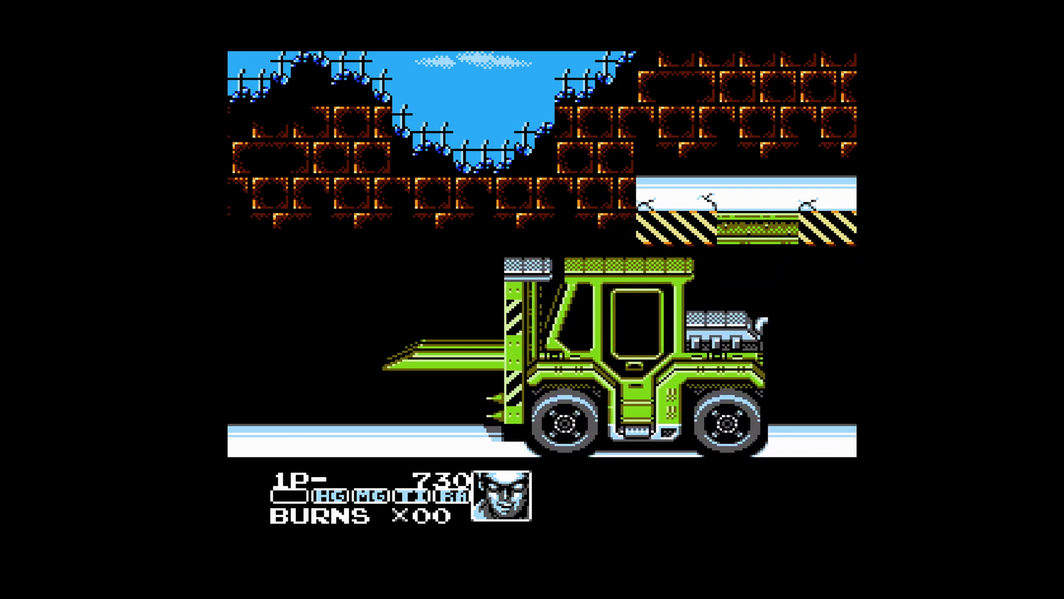
key("Right")
key("x")
key("x")
key("Right")
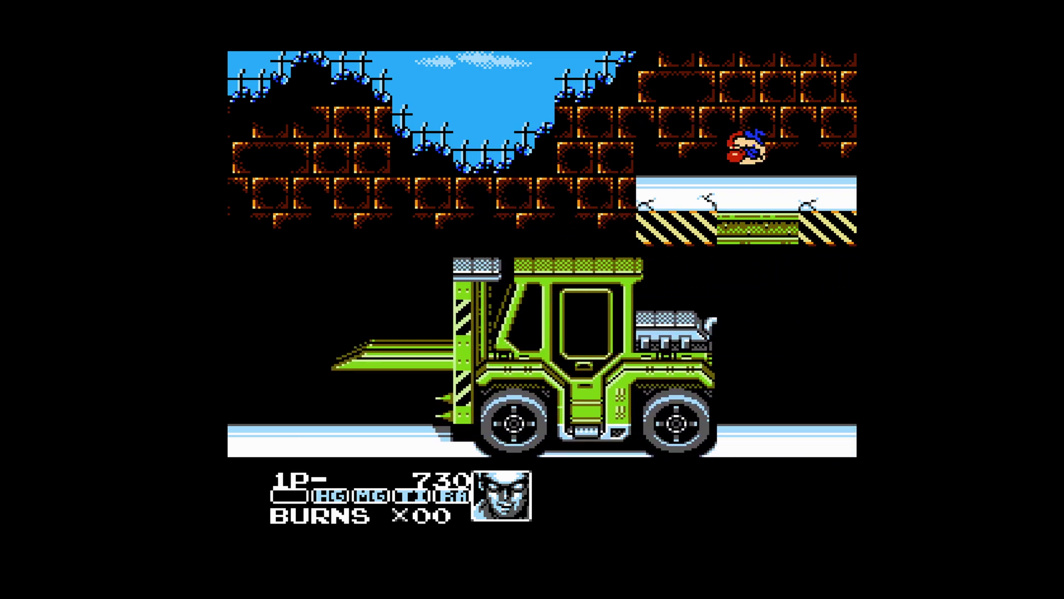
key("Right")
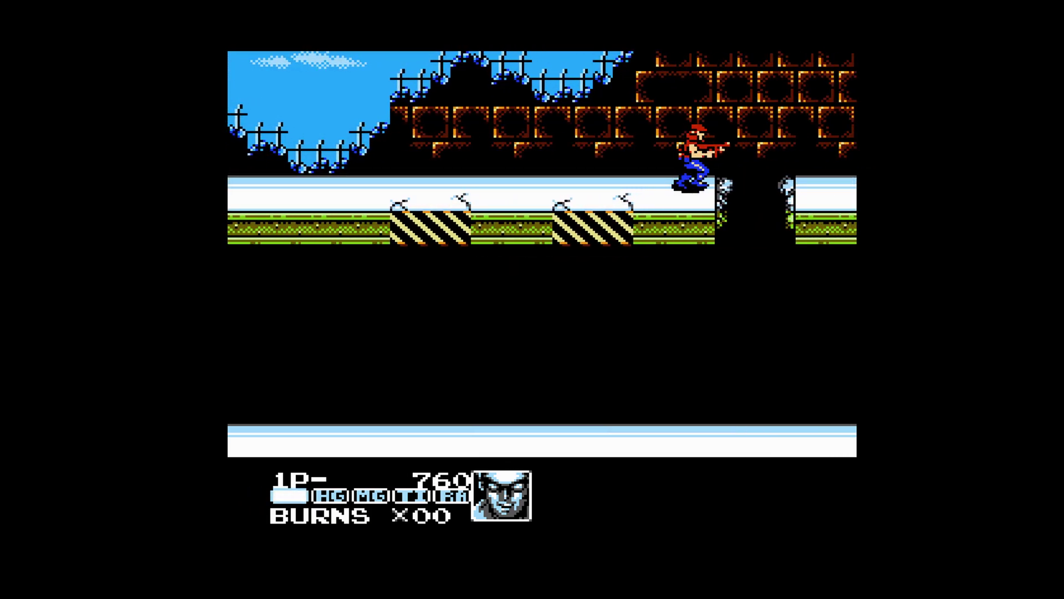
key("Right")
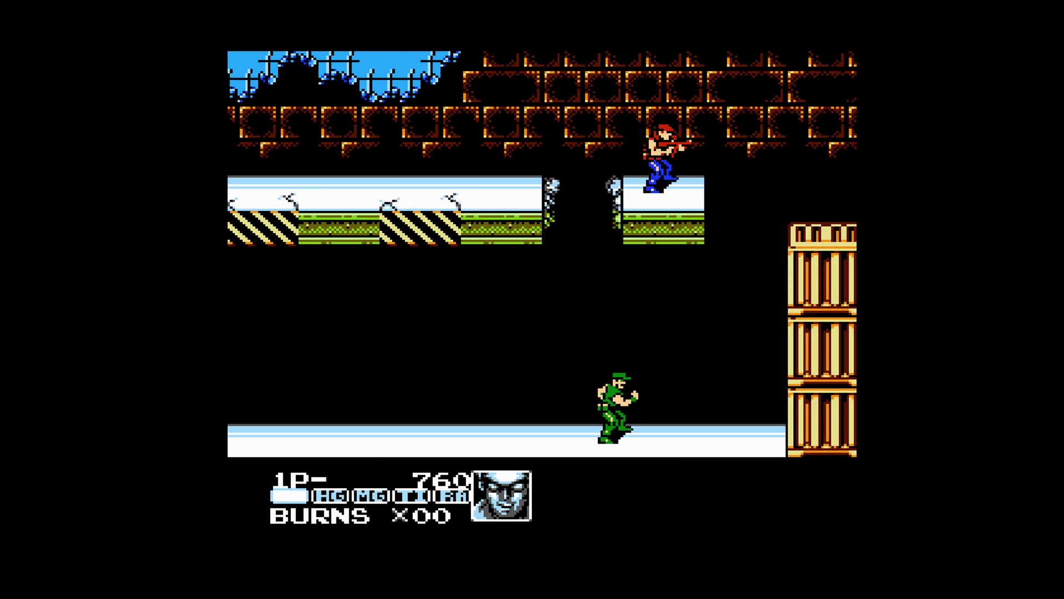
key("Right")
key("z")
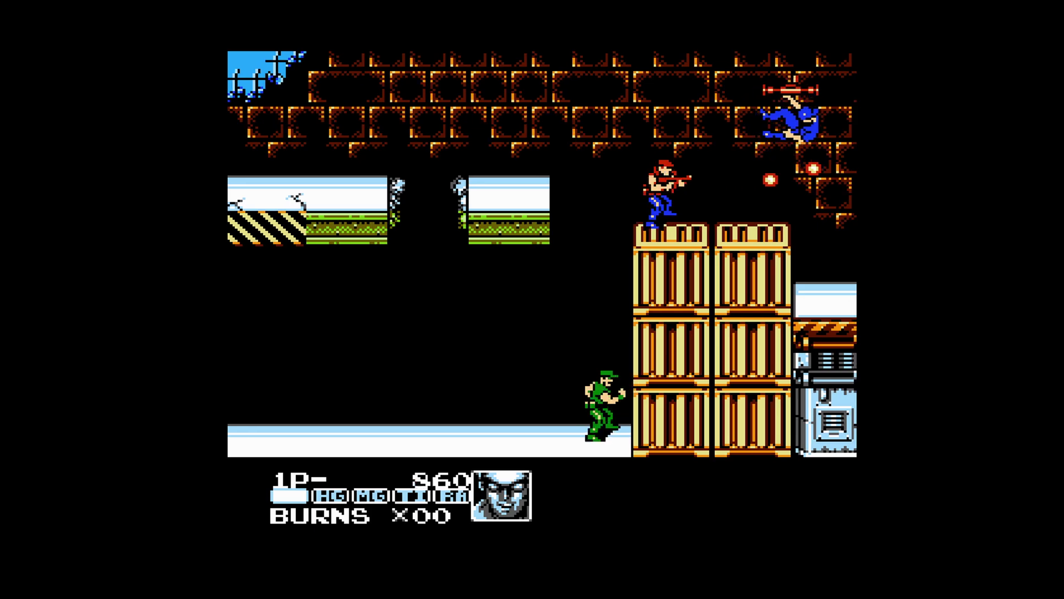
key("Right")
key("Right")
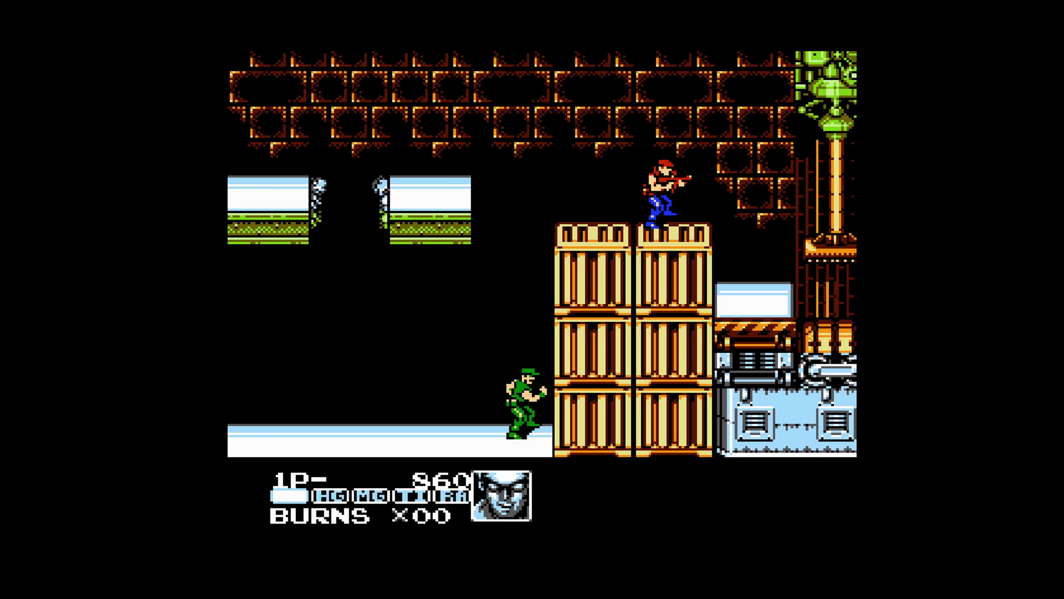
key("z")
key("z")
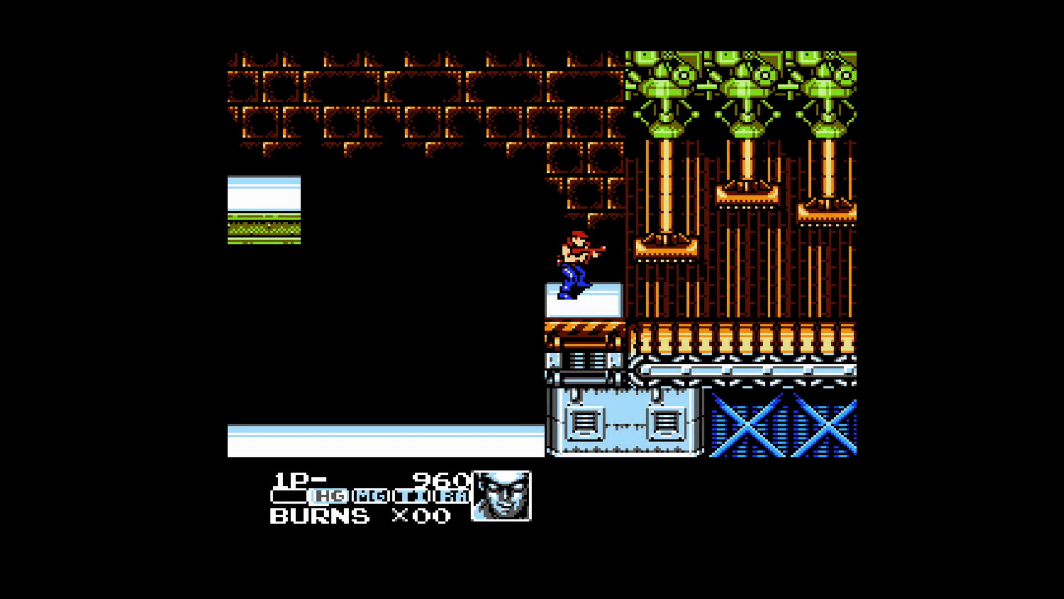
- Open the Quick Menu over the running Contra Force game
key("F1")
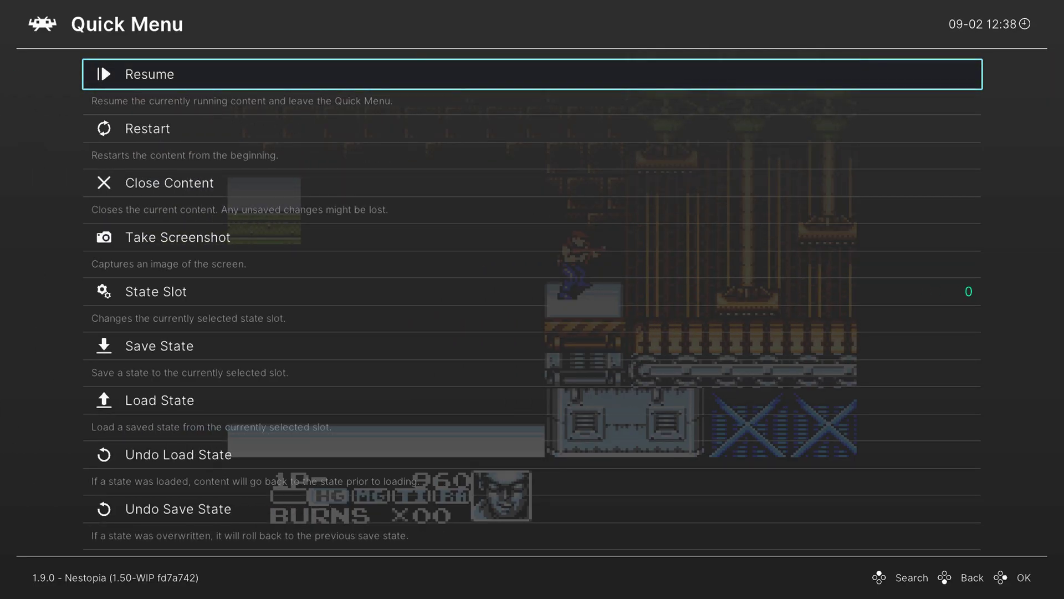
- Open the Nestopia core options for the running game from the Quick Menu
key("Down")
key("Down")
key("Down")
key("Down")
key("Down")
key("Down")
key("Down")
key("Down")
key("Down")
key("Down")
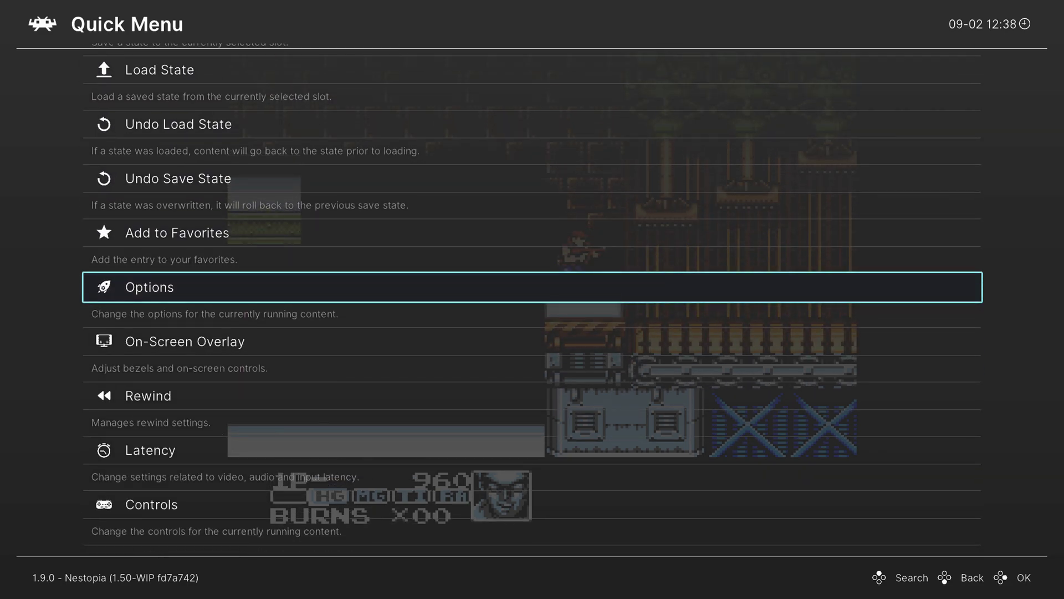
key("Return")
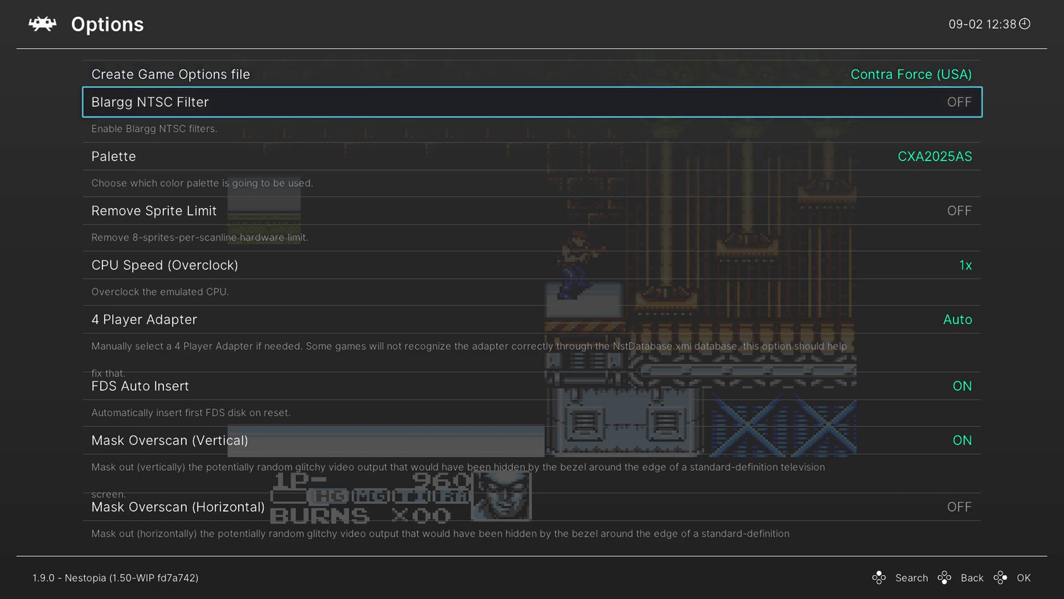
- Set the Blargg NTSC Filter to Monochrome and resume the game to check the picture
key("Return")
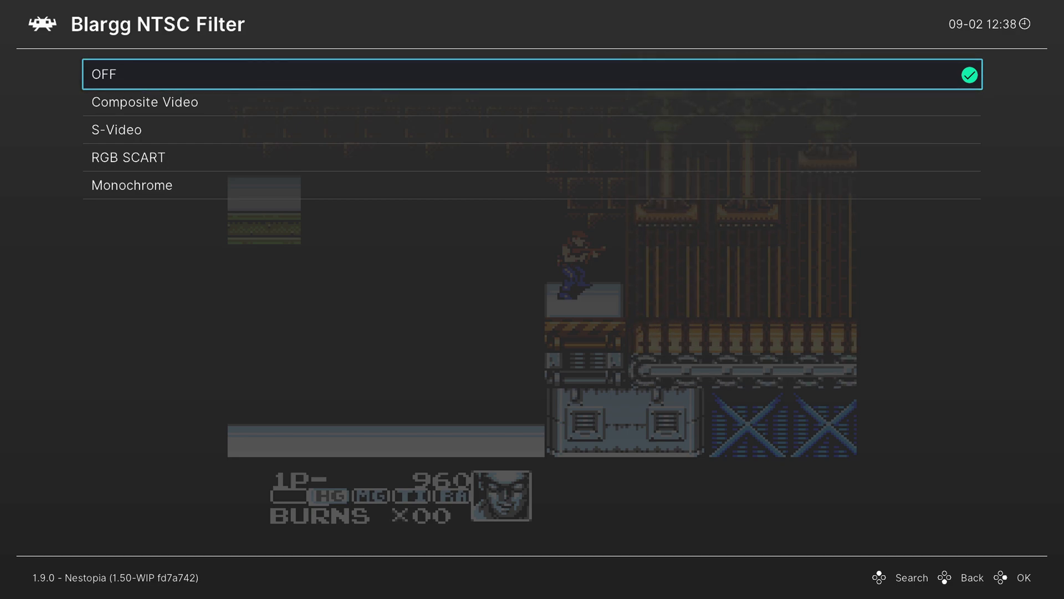
key("Up")
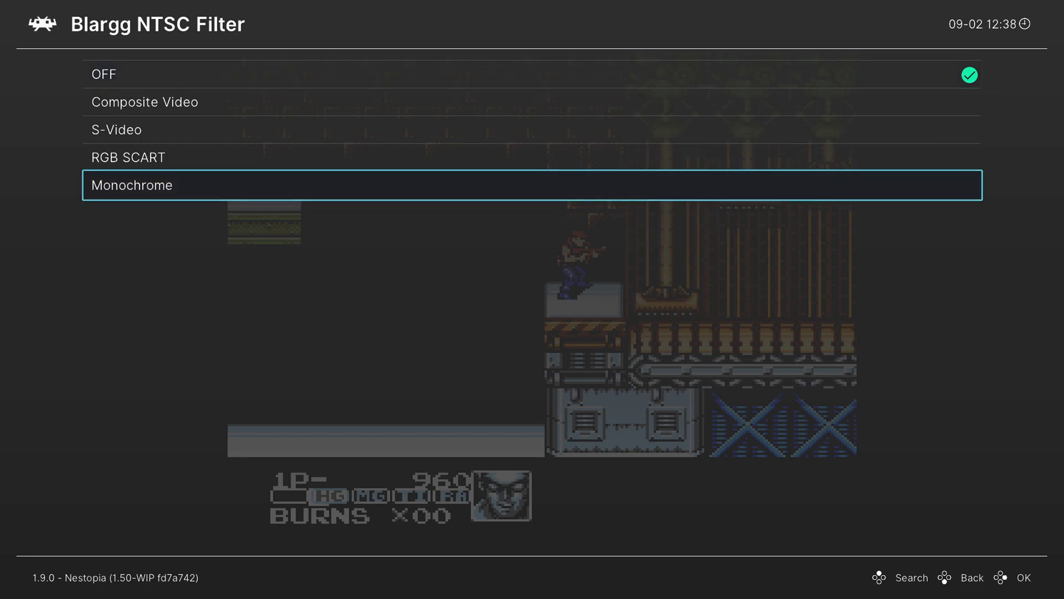
key("Return")
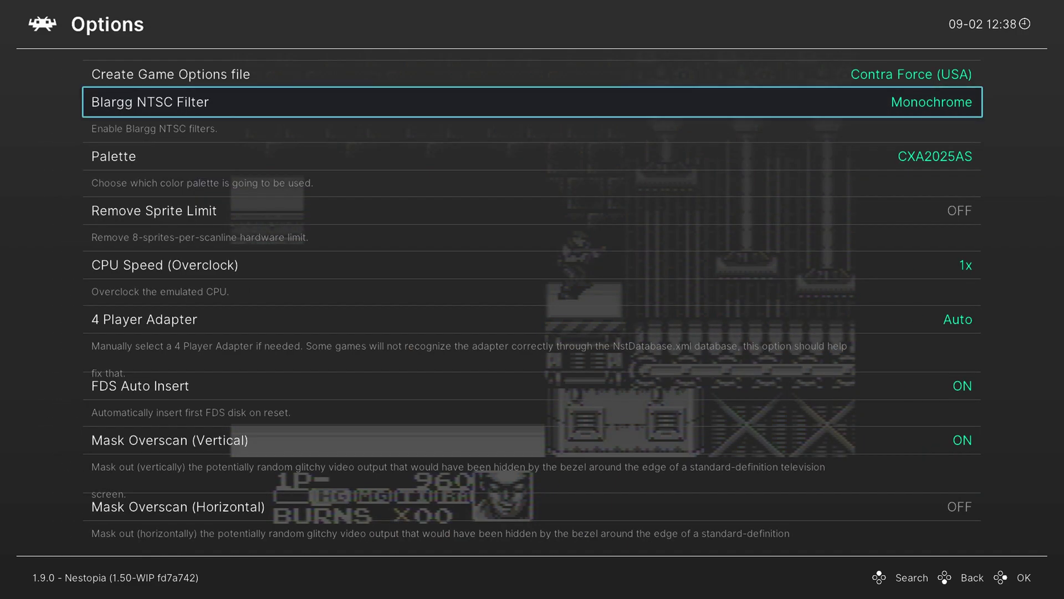
key("F1")
key("Left")
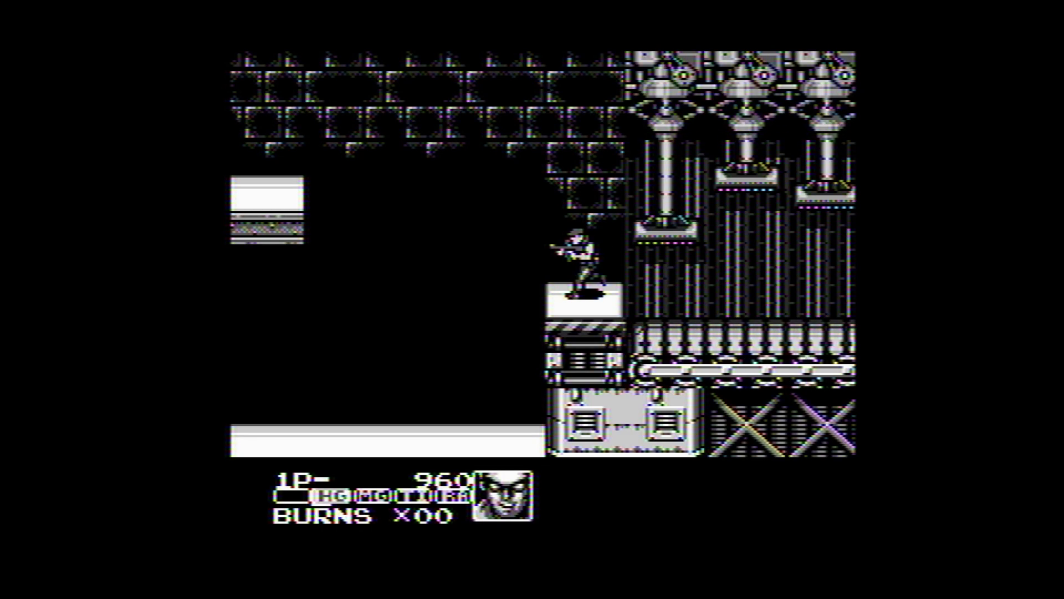
key("Right")
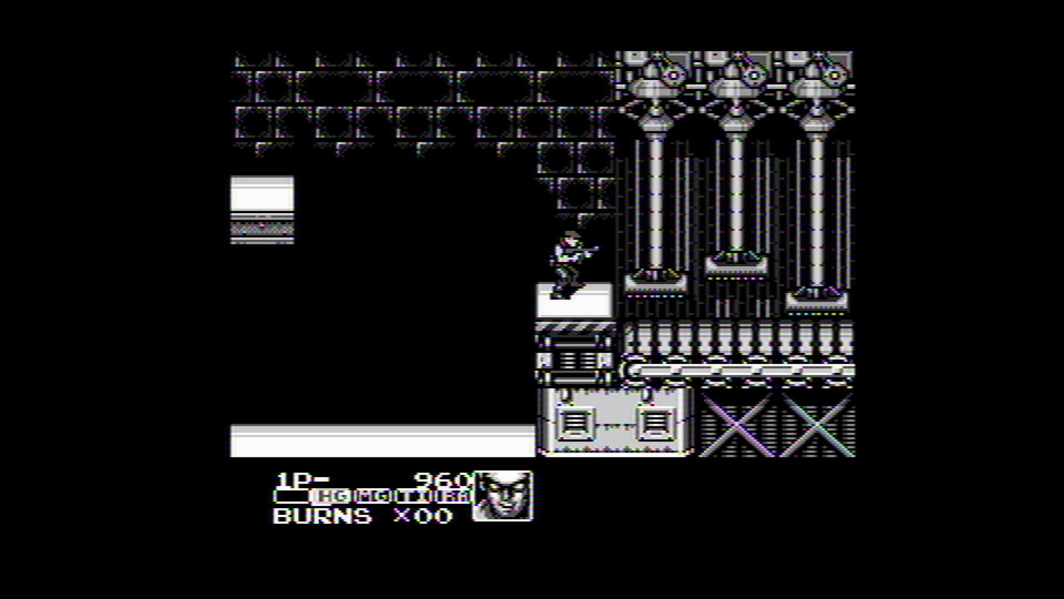
- Change the Blargg NTSC Filter to Composite Video and return to the game to view it
key("F1")
key("Return")
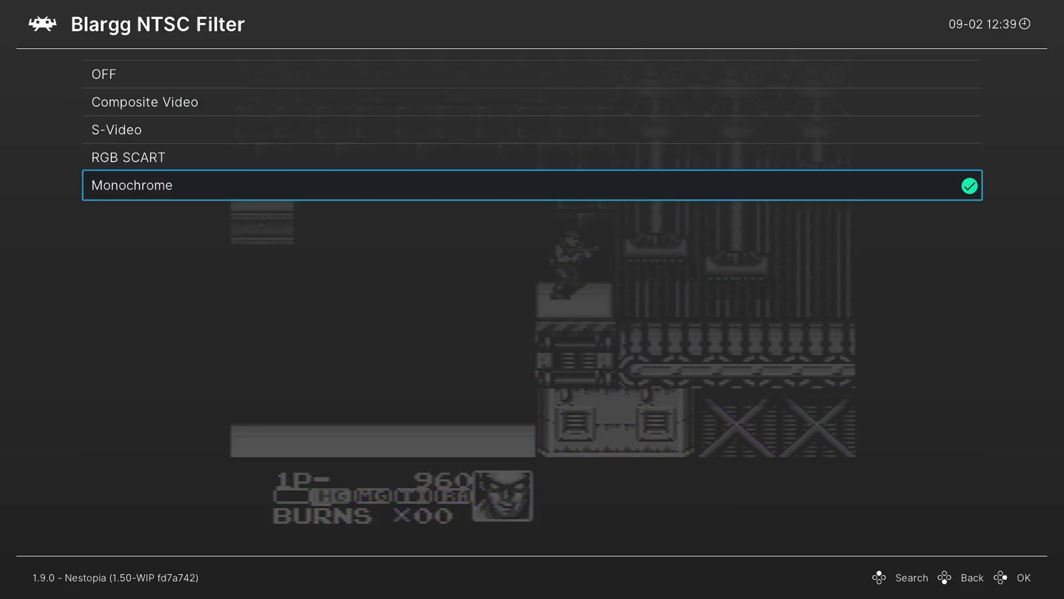
key("Up")
key("Up")
key("Up")
key("Return")
key("F1")
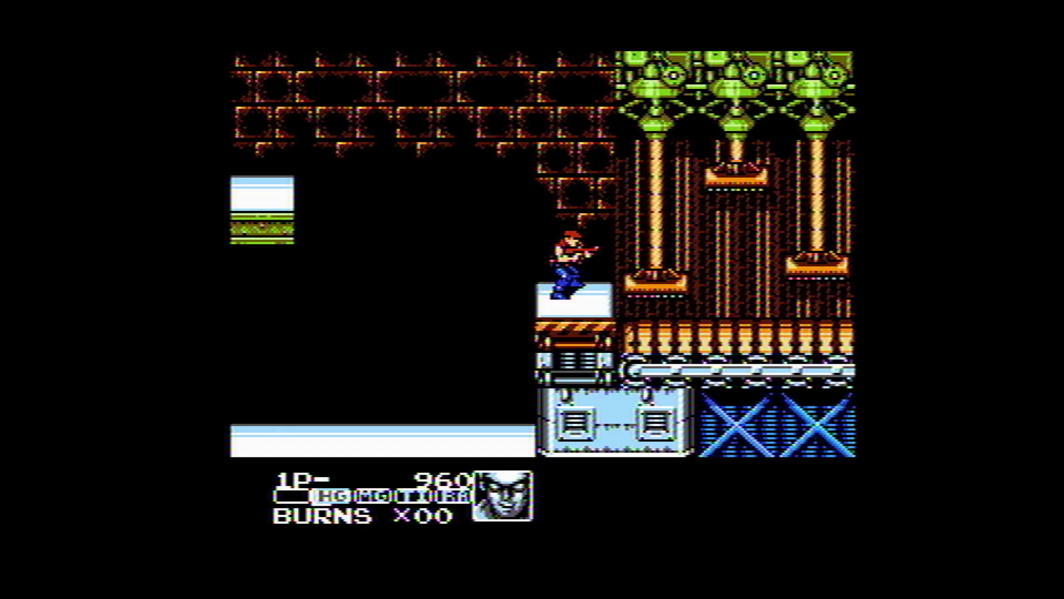
- Switch the Blargg NTSC Filter to S-Video and resume the game to compare the picture
key("F1")
key("Down")
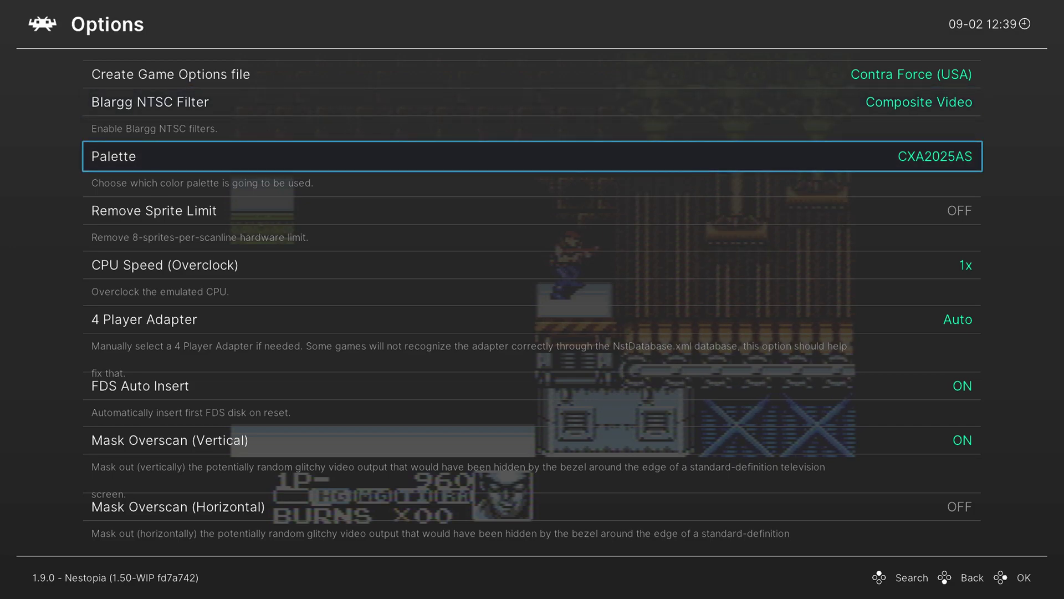
key("Up")
key("Return")
key("Down")
key("Return")
key("F1")
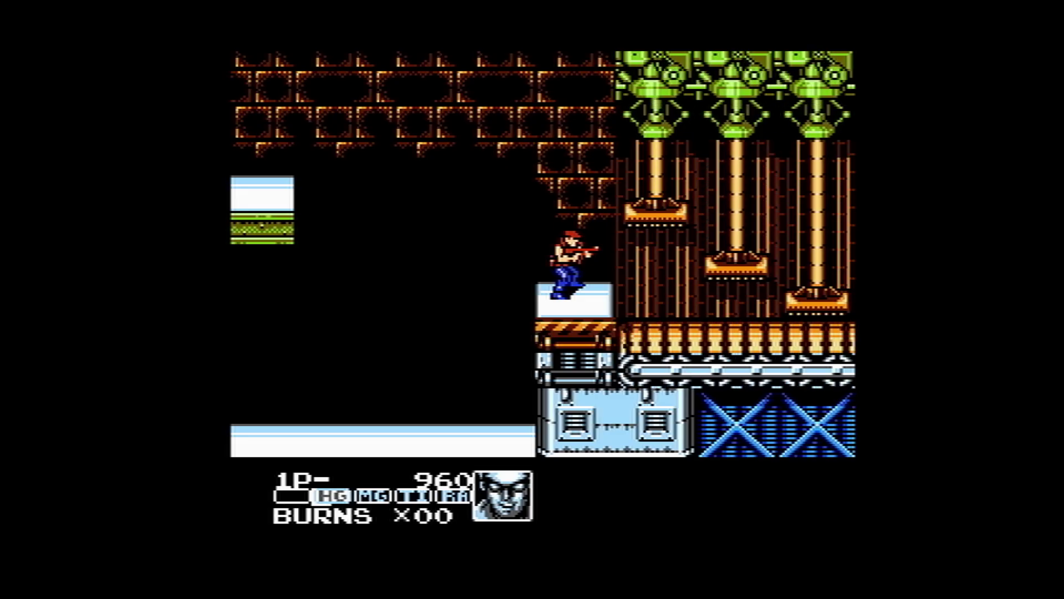
- Set the Blargg NTSC Filter to RGB SCART and view the effect in the running game
key("F1")
key("Return")
key("Down")
key("Return")
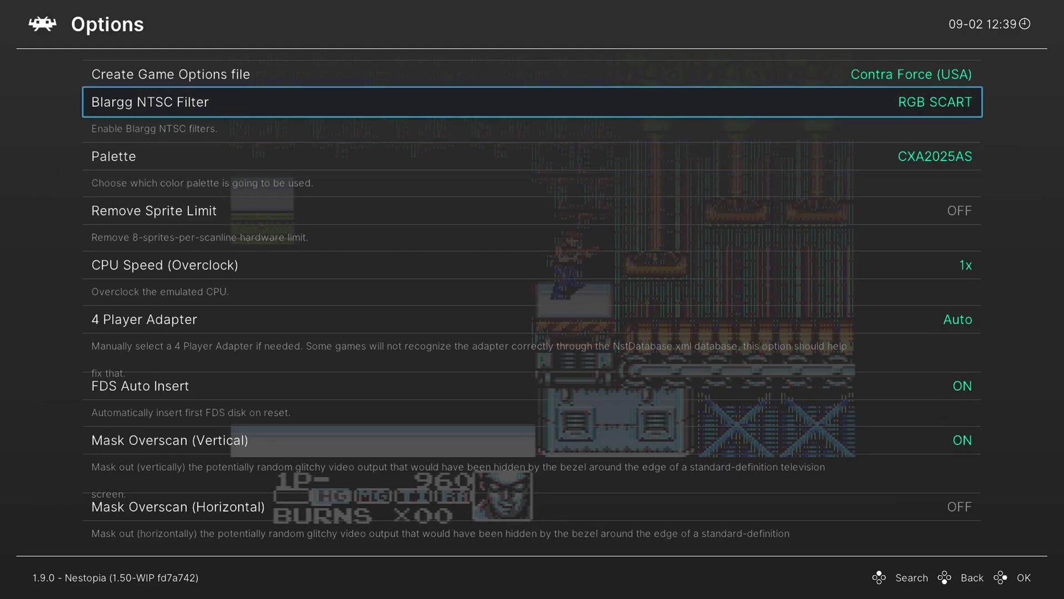
key("F1")
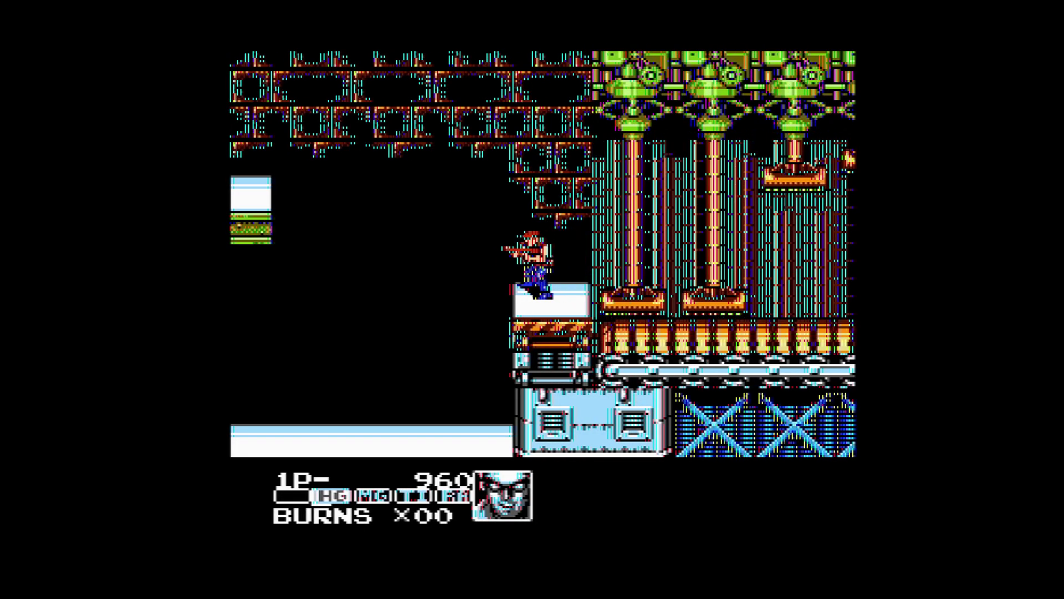
- Change the Blargg NTSC Filter back to S-Video and return to the game
key("F1")
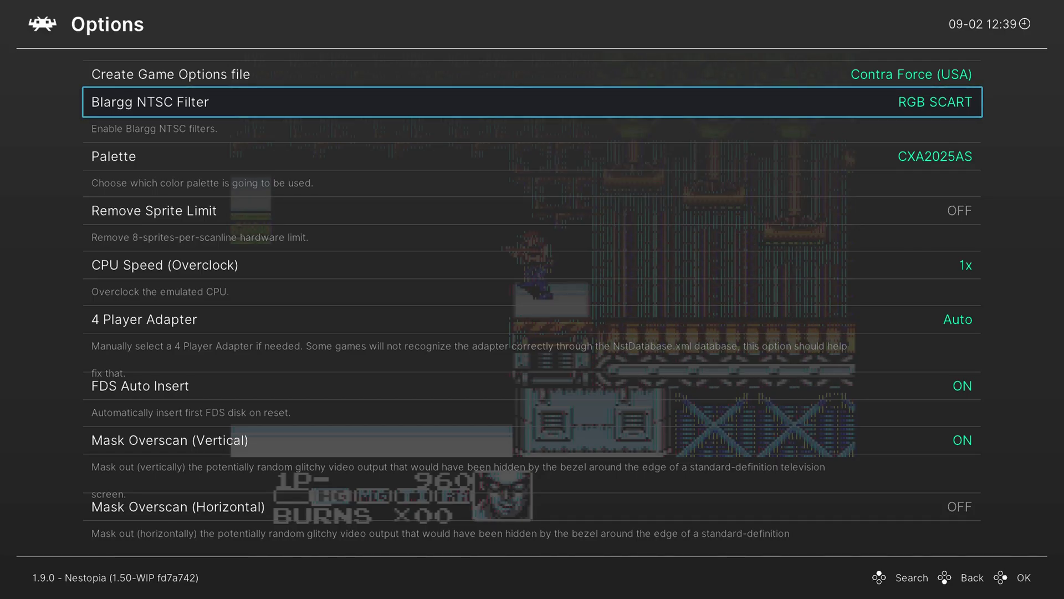
key("Return")
key("Up")
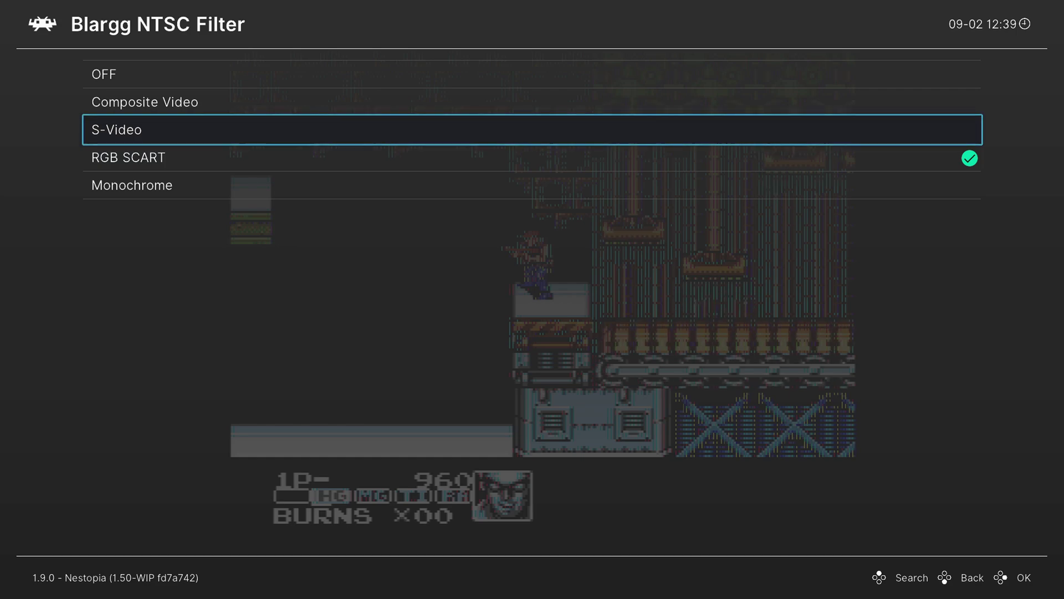
key("Return")
key("F1")
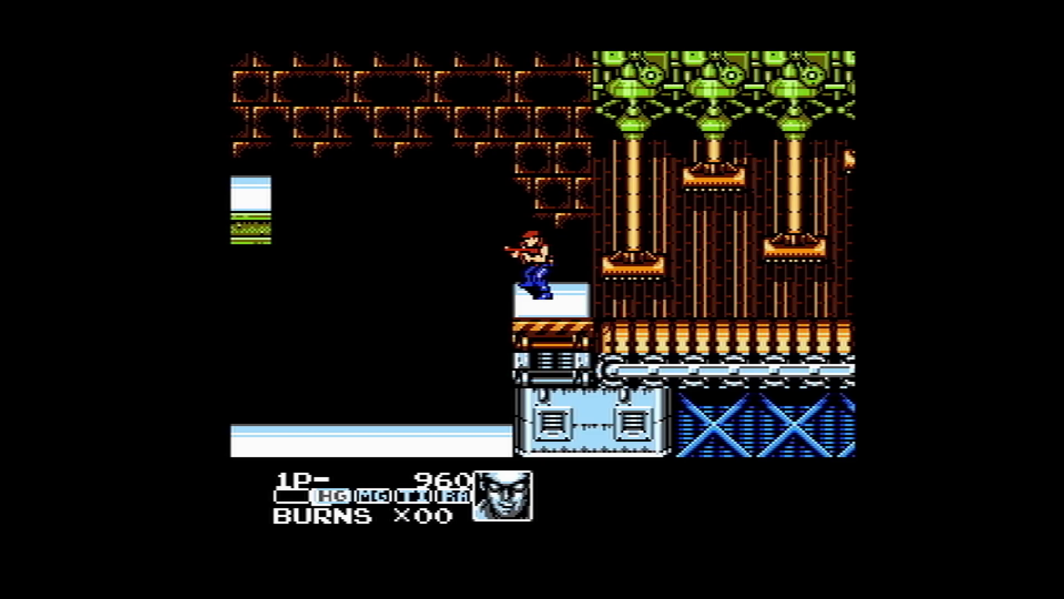
- Turn the Blargg NTSC Filter OFF and resume the game to check the unfiltered picture
key("F1")
key("Up")
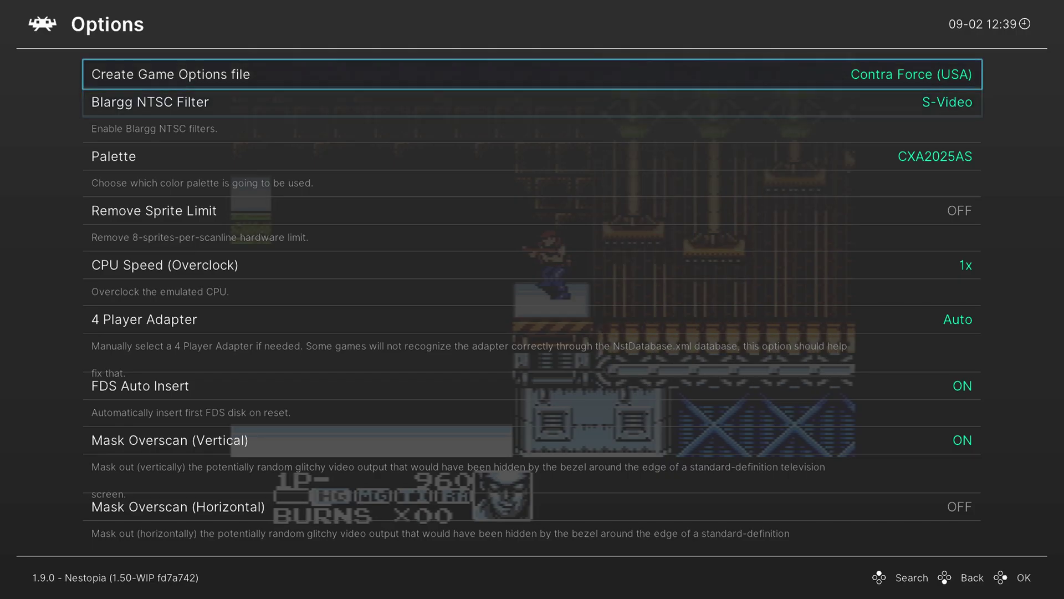
key("Down")
key("Return")
key("Up")
key("Up")
key("Return")
key("F1")
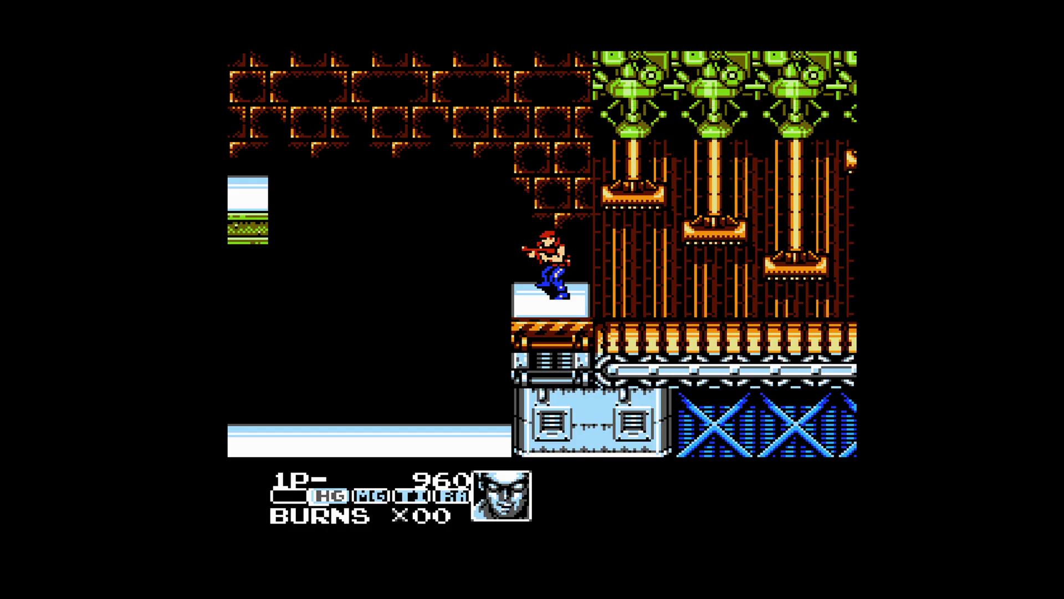
key("Right")
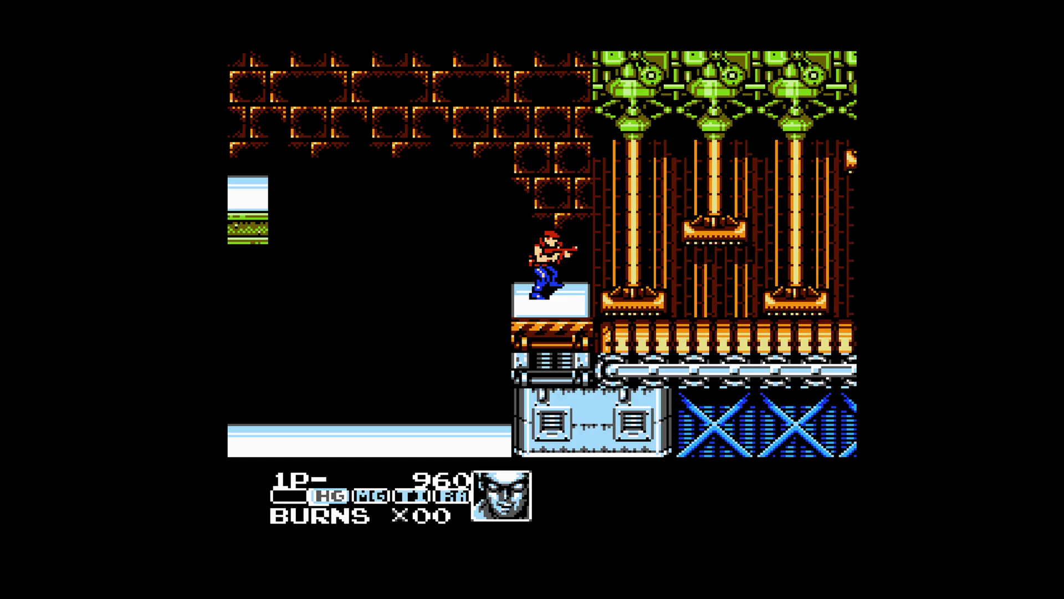
- Open the Palette option, look through the available color palettes, and return to the game without choosing another one
key("F1")
key("Down")
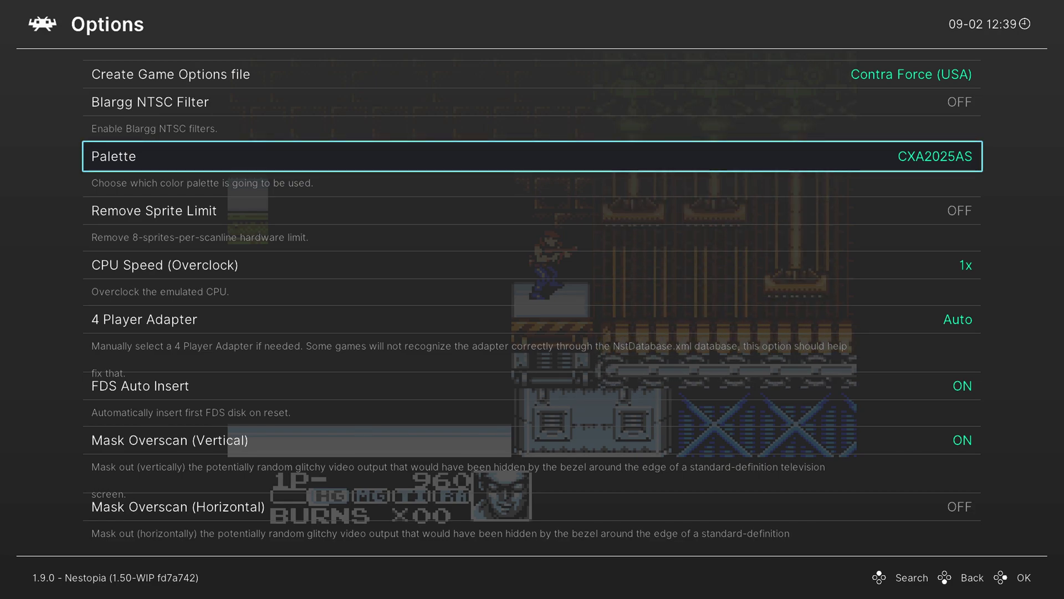
key("Return")
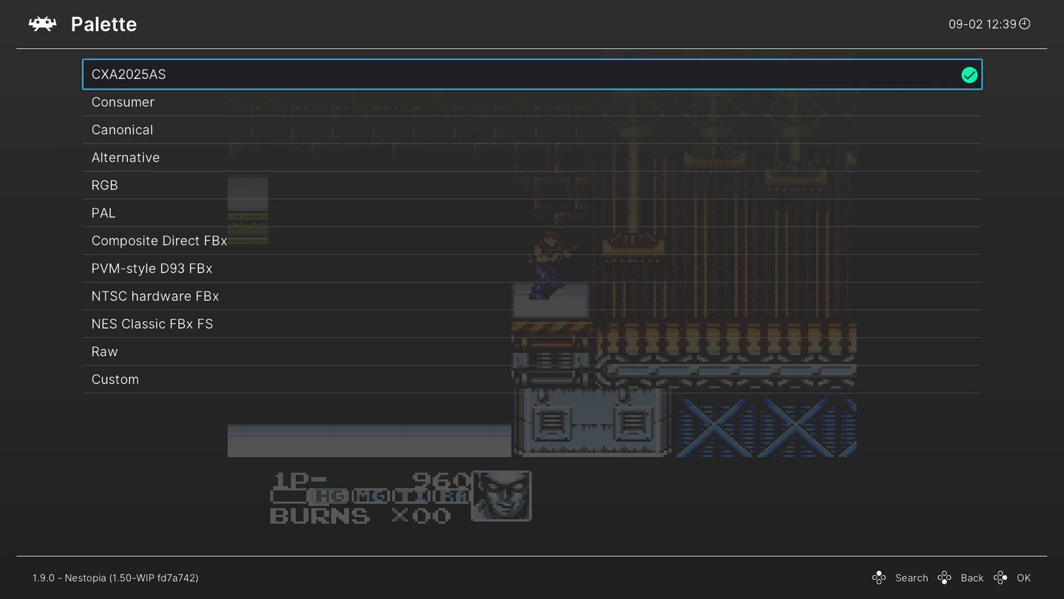
key("Down")
key("Down")
key("Down")
key("Down")
key("Down")
key("Down")
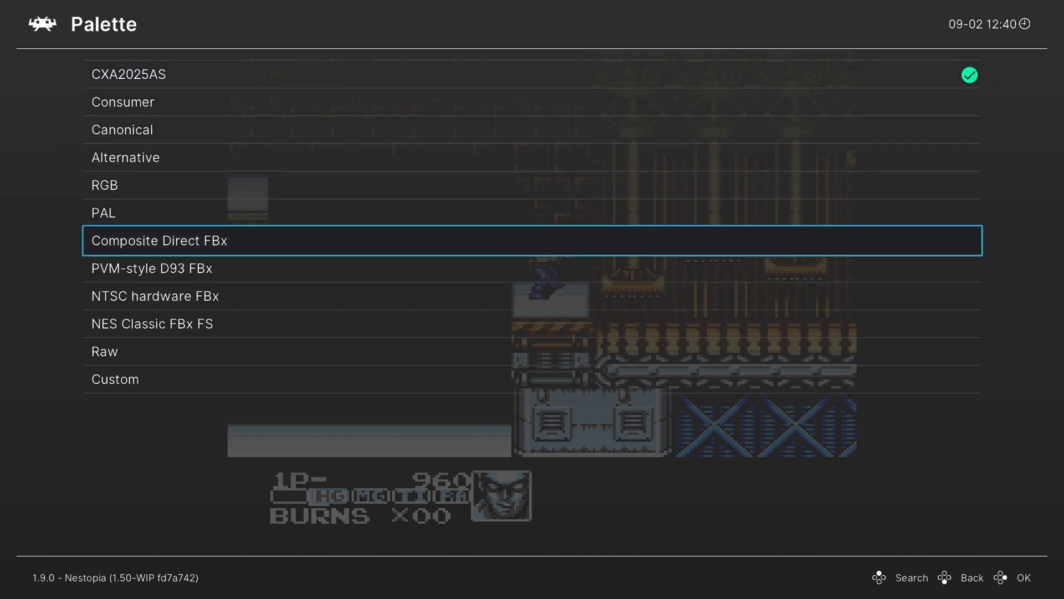
key("Page_Up")
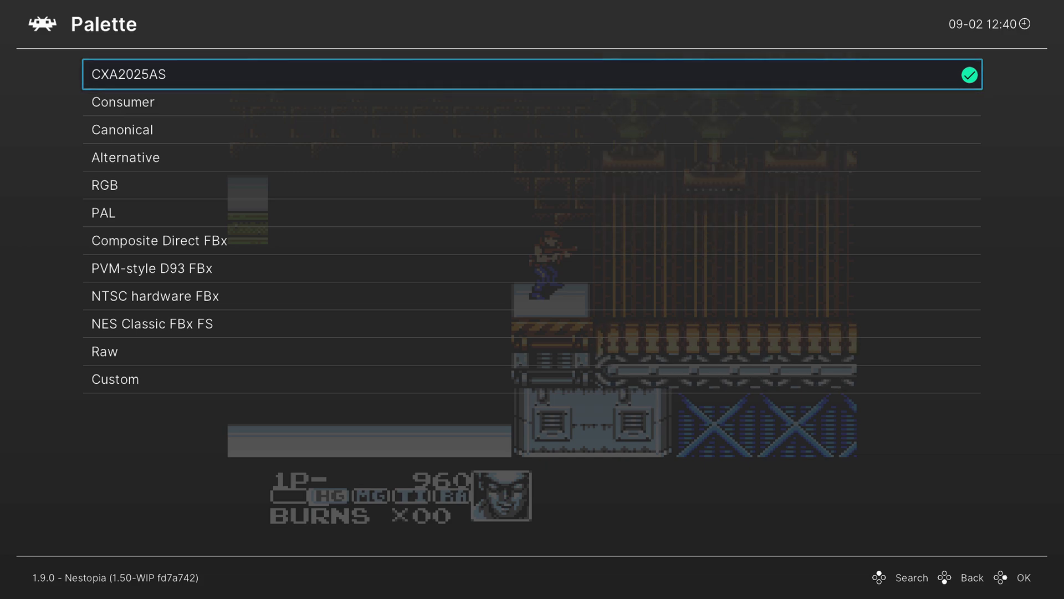
key("Down")
key("Down")
key("Down")
key("Down")
key("Down")
key("Down")
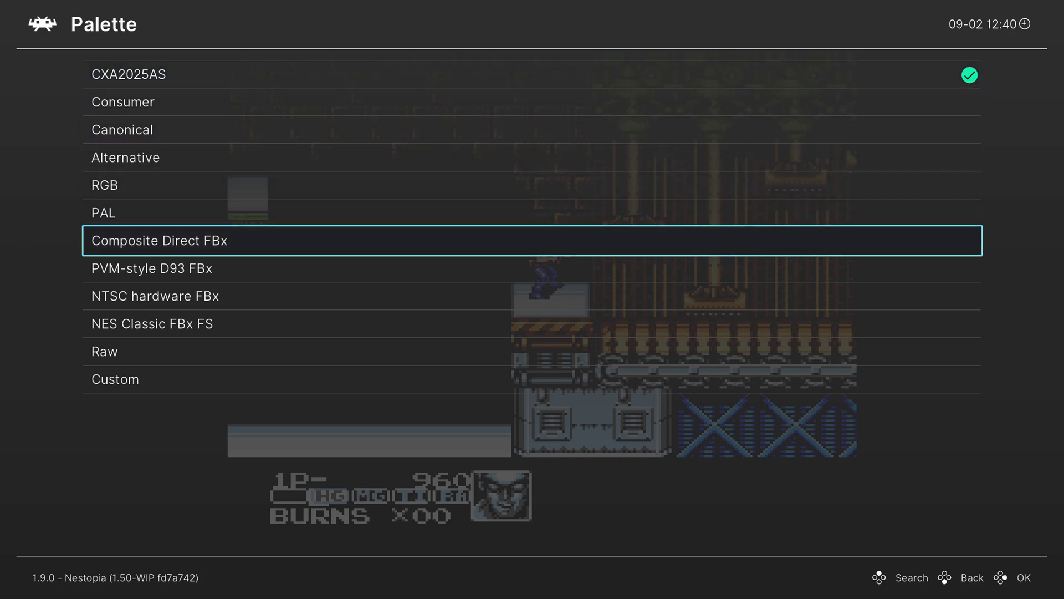
key("Down")
key("Down")
key("Page_Up")
key("F1")
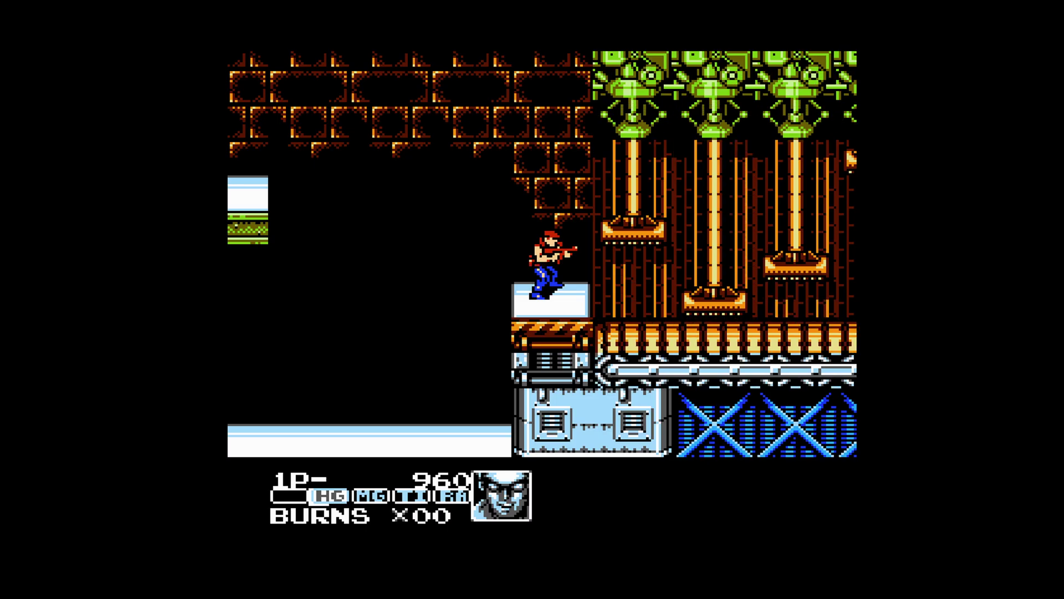
key("Left")
key("Right")
key("Left")
key("Right")
key("Left")
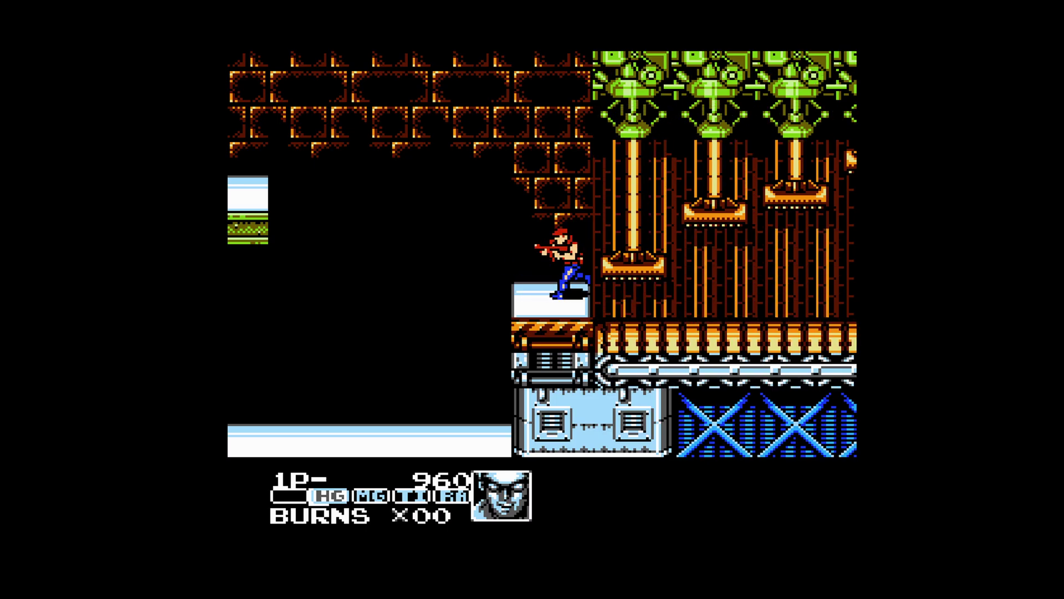
key("Right")
key("Left")
key("Right")
key("Left")
key("Right")
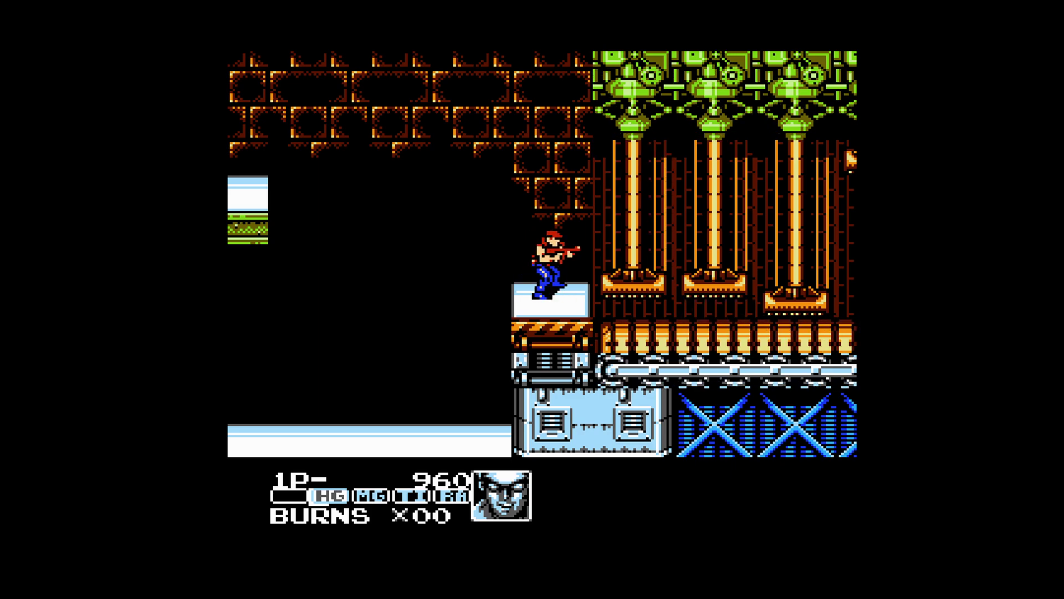
- Set the Palette to Composite Direct FBx and resume the game to check the colors while moving the character
key("F1")
key("Down")
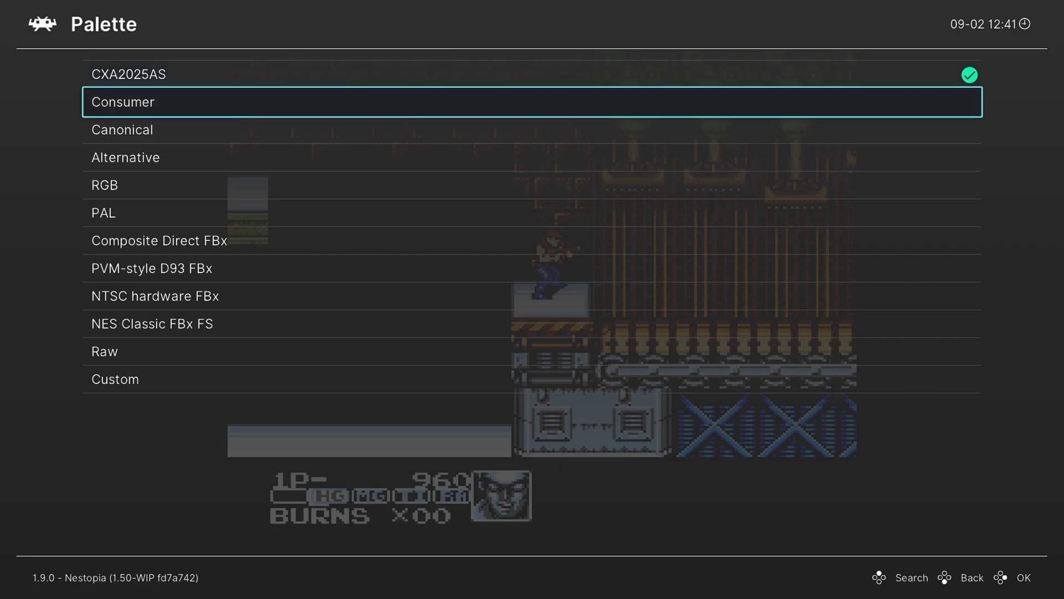
key("Down")
key("Down")
key("Down")
key("Down")
key("Down")
key("Return")
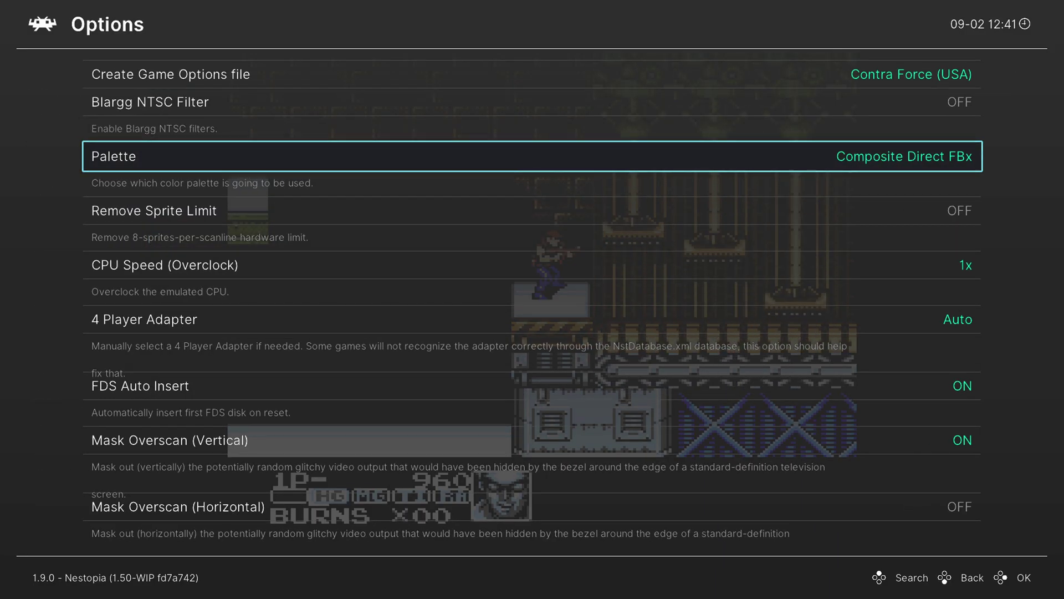
key("F1")
key("Left")
key("Right")
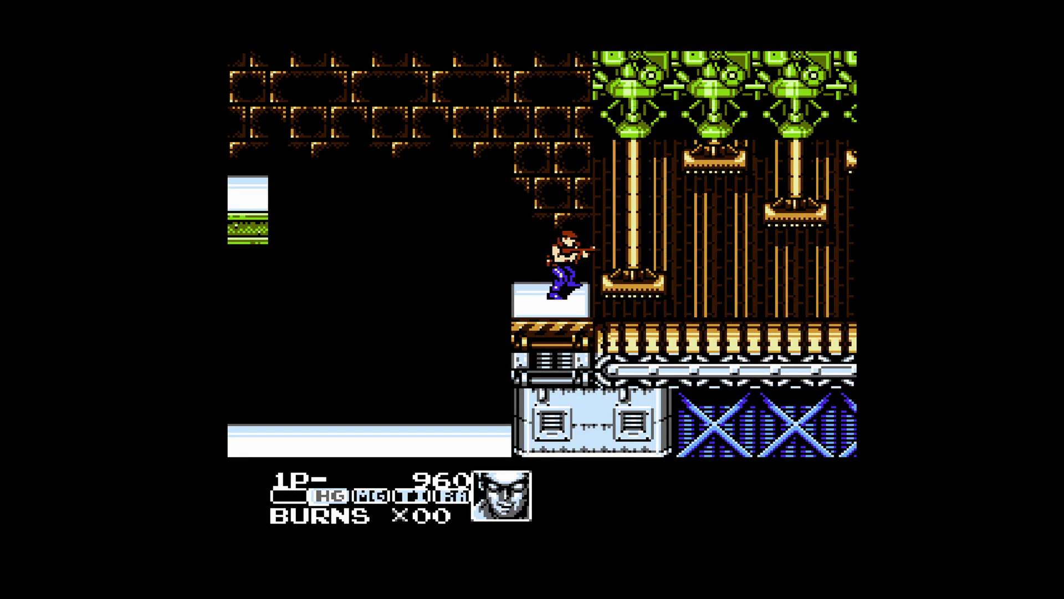
key("Right")
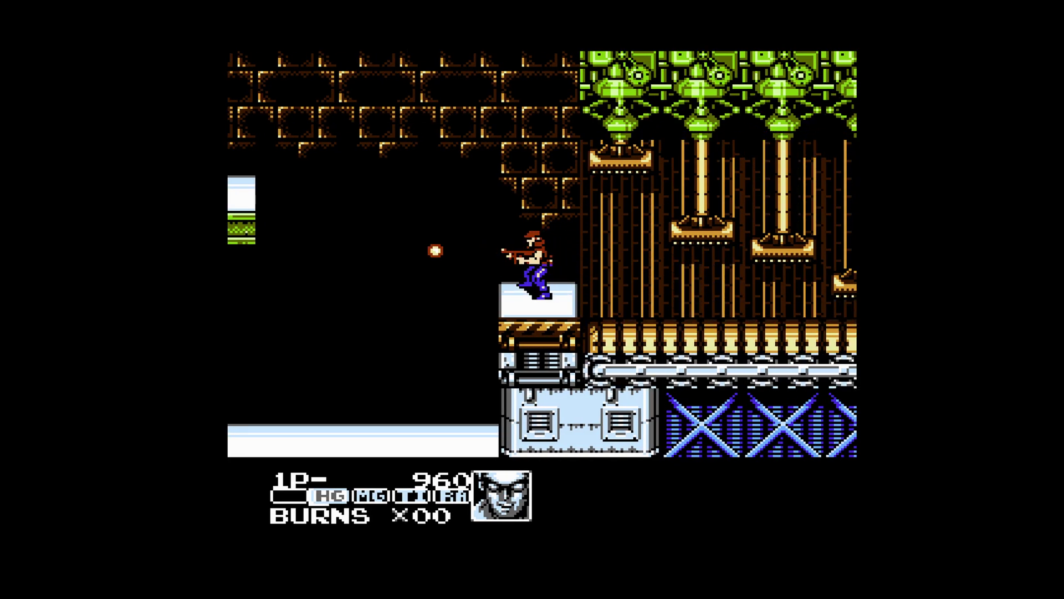
key("Right")
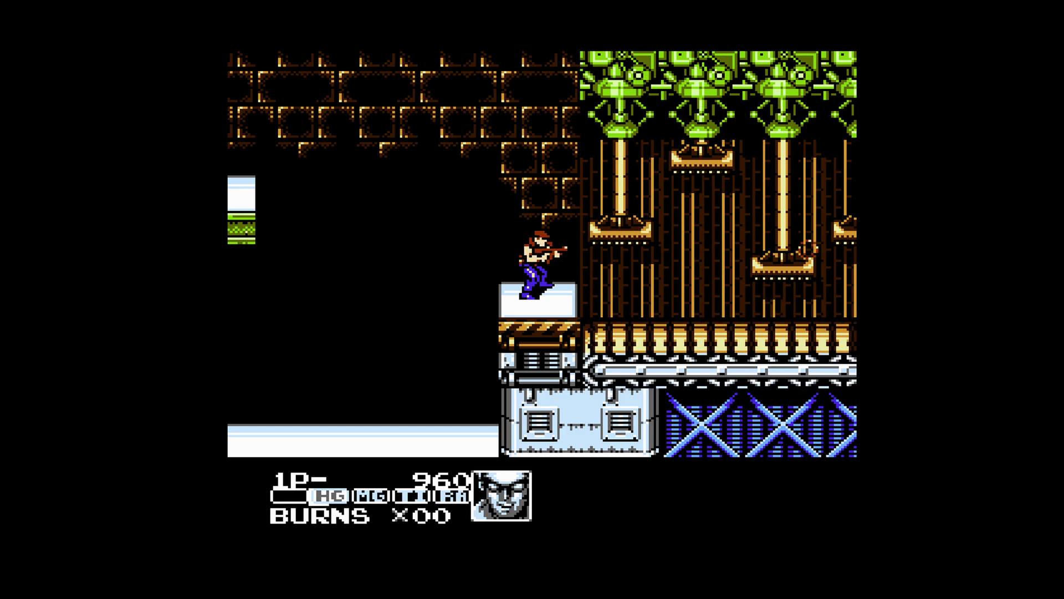
- Restore the Palette option to CXA2025AS
key("F1")
key("Up")
key("Up")
key("Up")
key("Up")
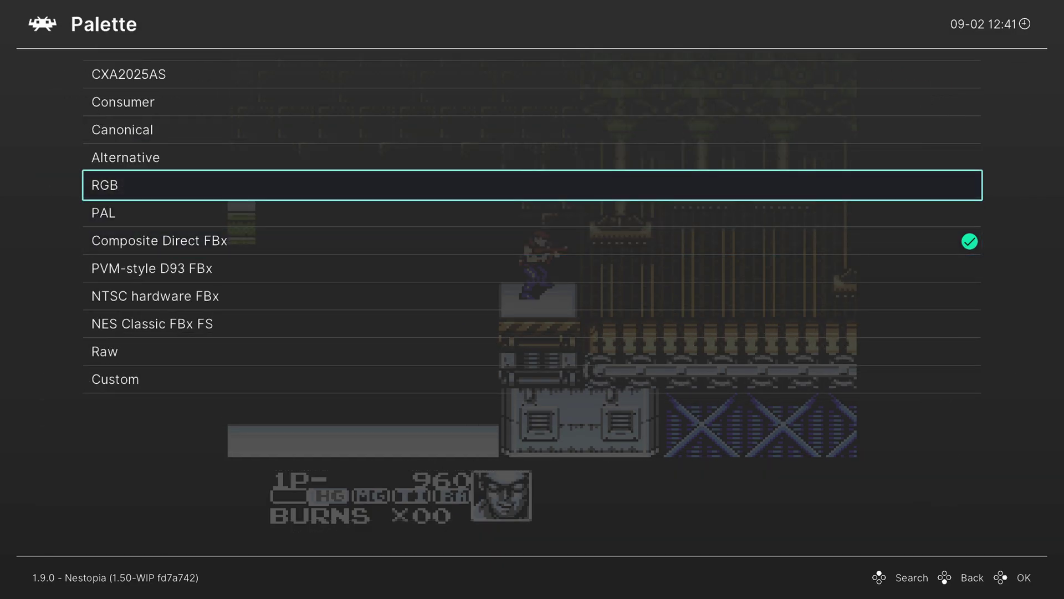
key("Up")
key("Up")
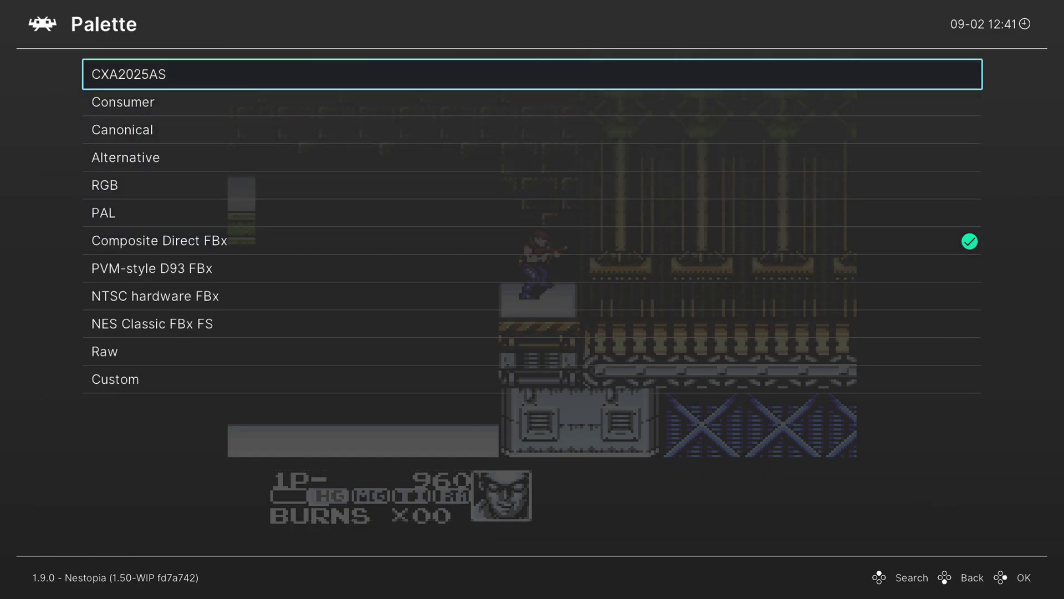
key("Return")
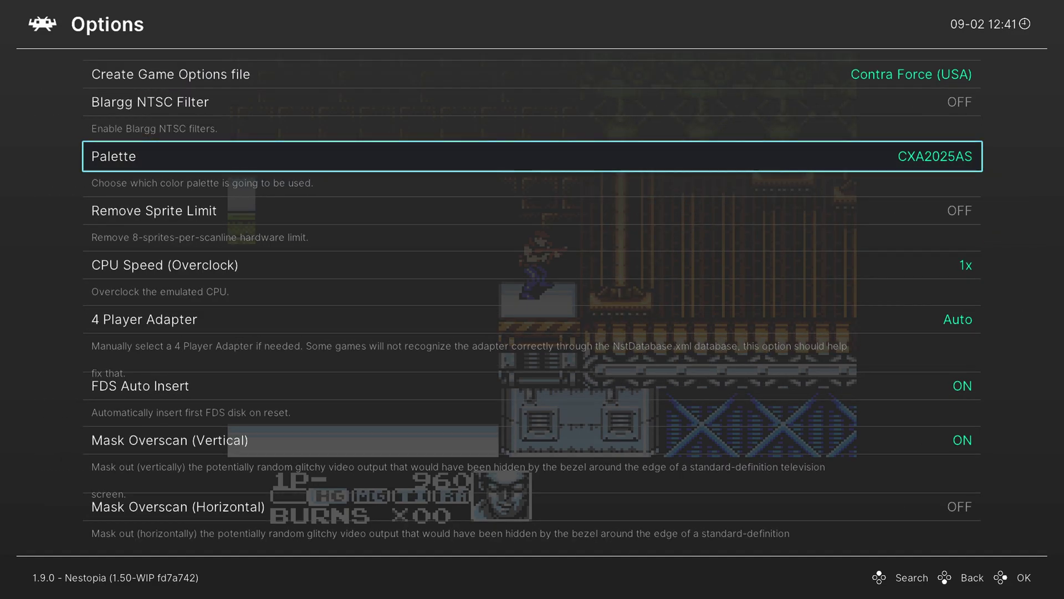
- Resume Contra Force and move the character back and forth to check the colors with the restored palette
key("F1")
key("Right")
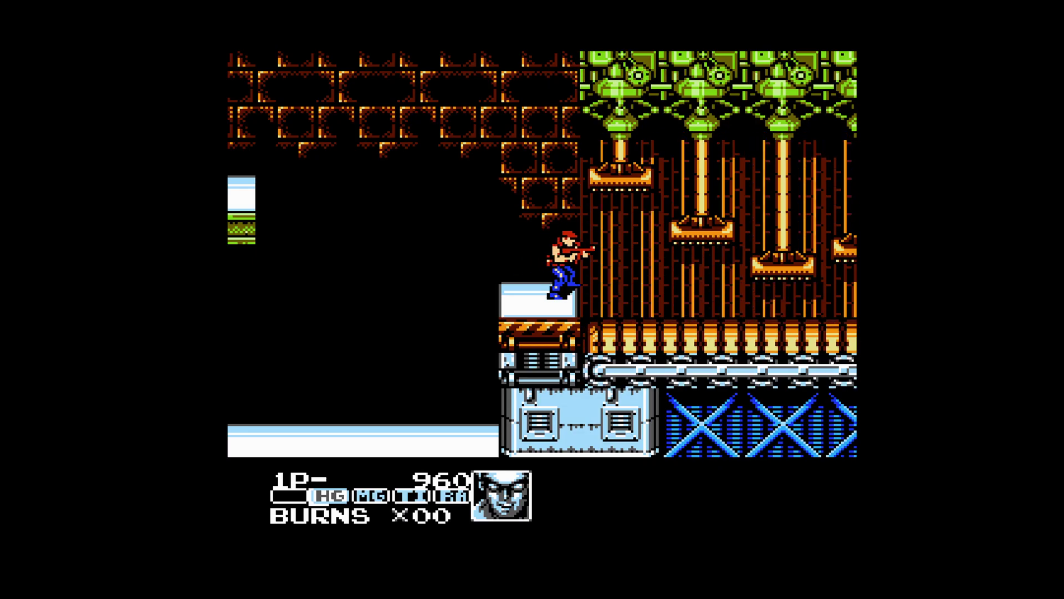
key("Left")
key("Right")
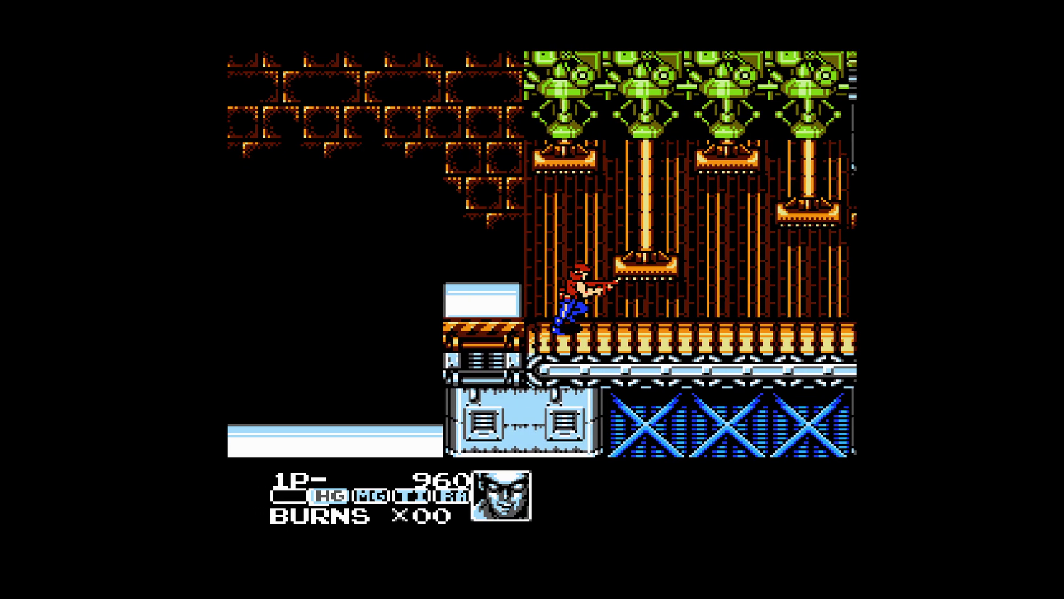
key("Right")
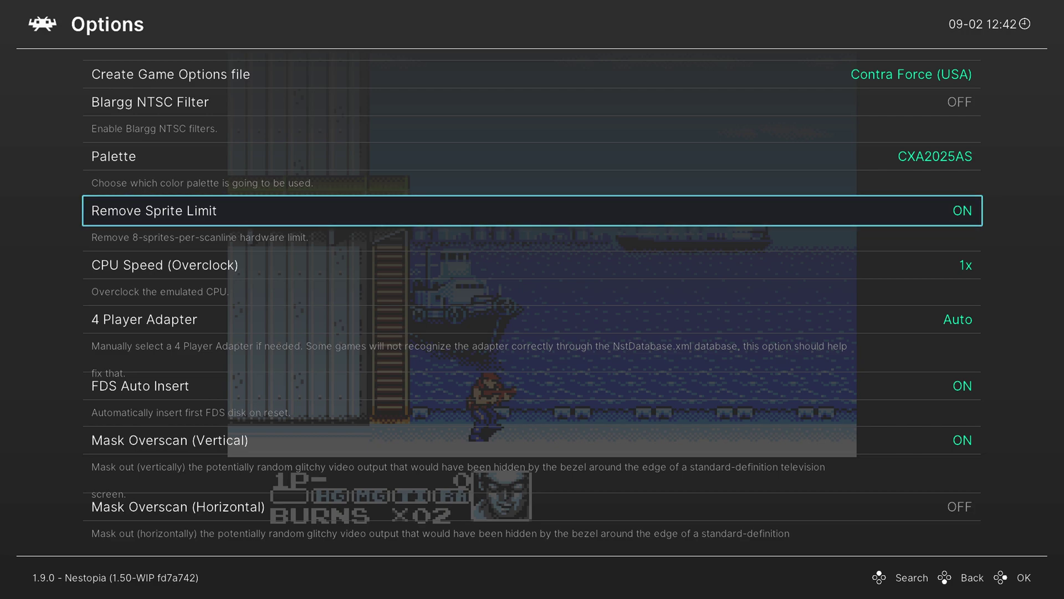
- Turn Remove Sprite Limit OFF and review the CPU Speed, 4 Player Adapter, FDS Auto Insert and vertical overscan options
key("Left")
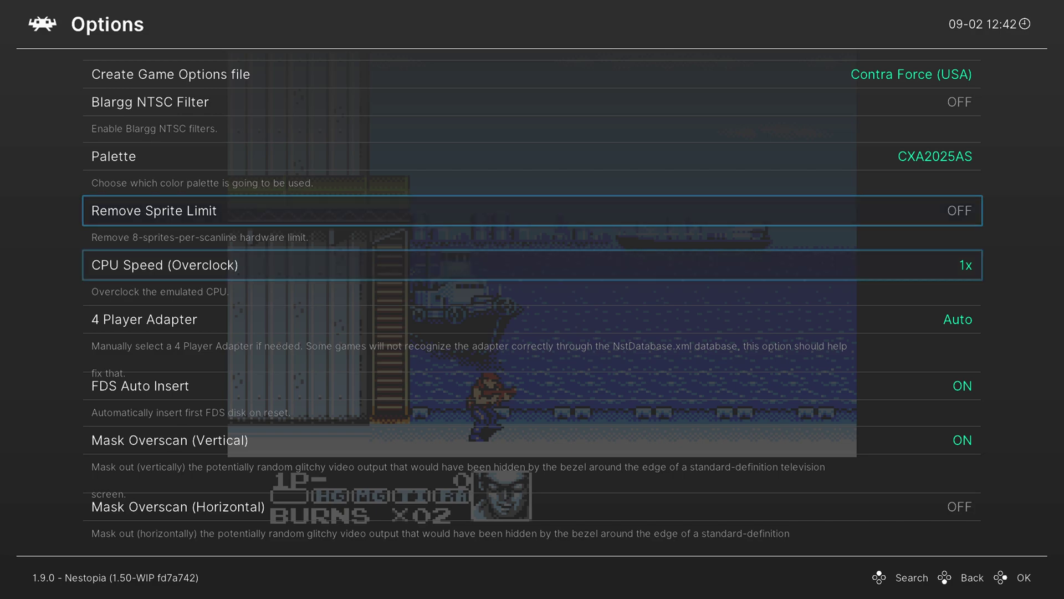
key("Down")
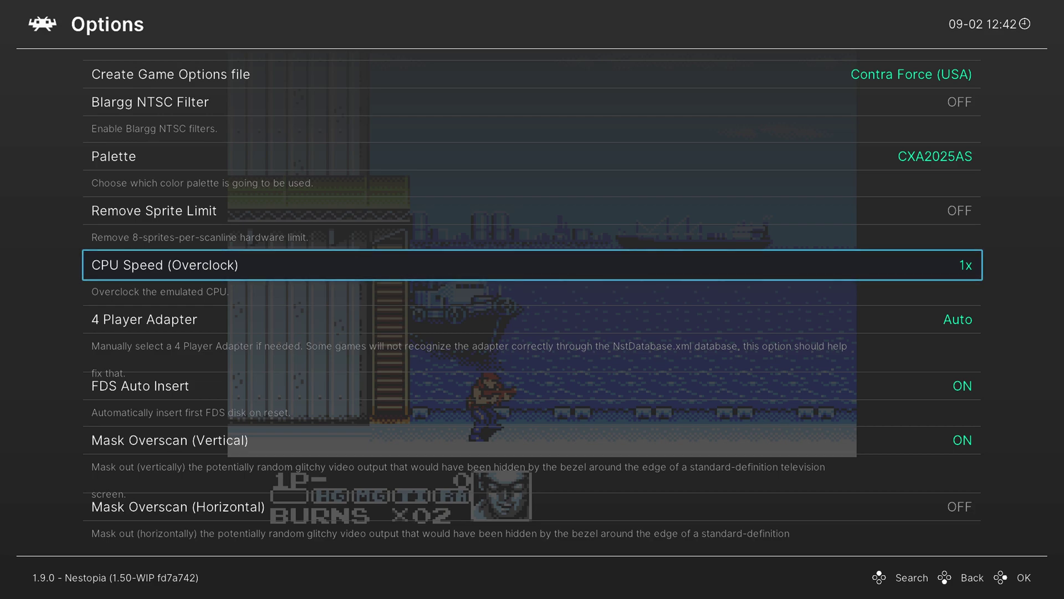
key("Down")
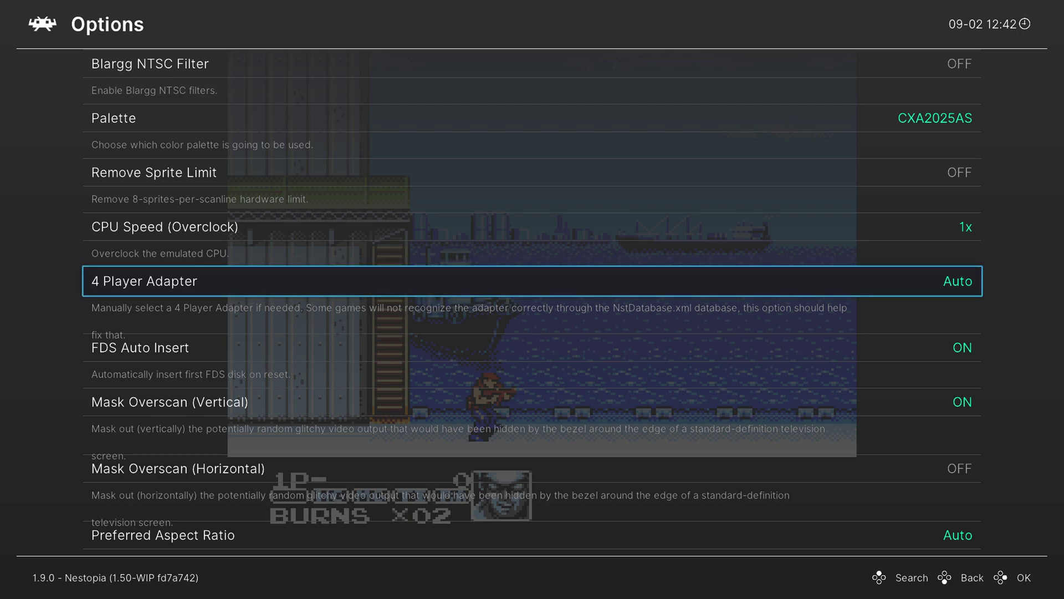
key("Down")
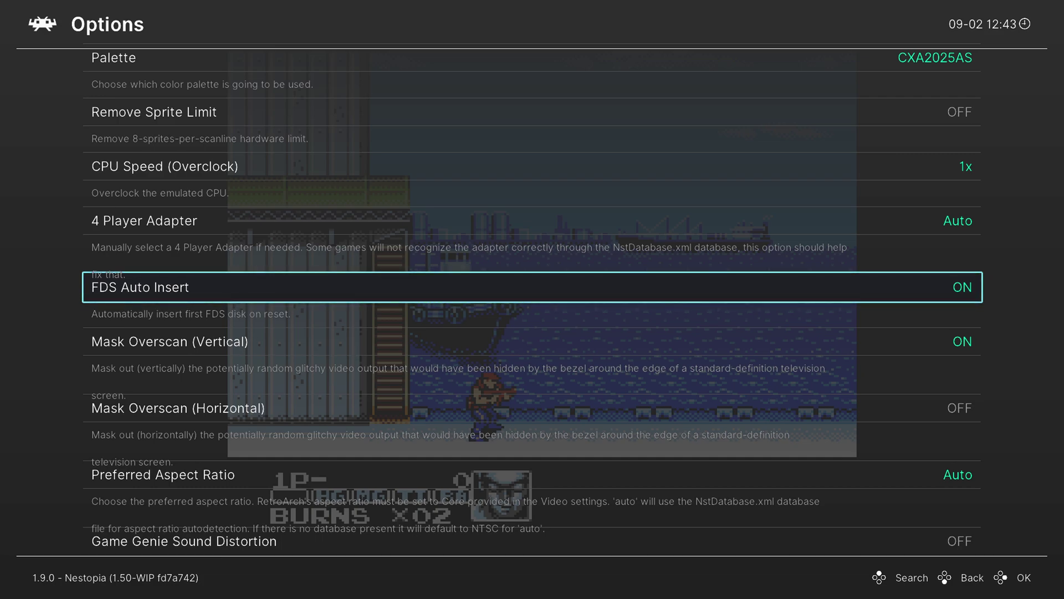
key("Down")
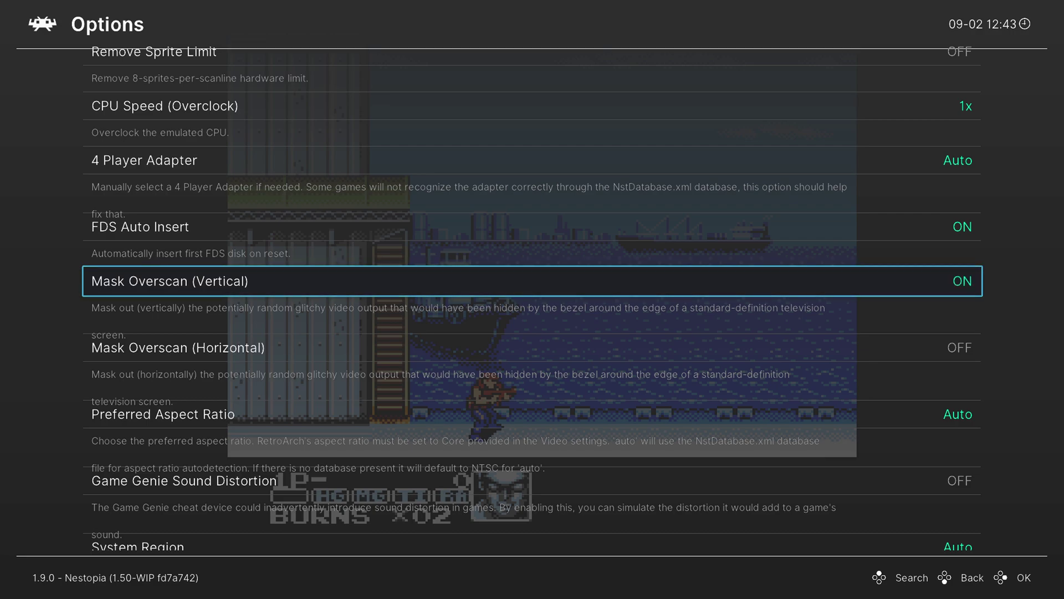
- Toggle Mask Overscan (Horizontal) ON and back OFF to compare the picture edges
key("Down")
key("Right")
key("Left")
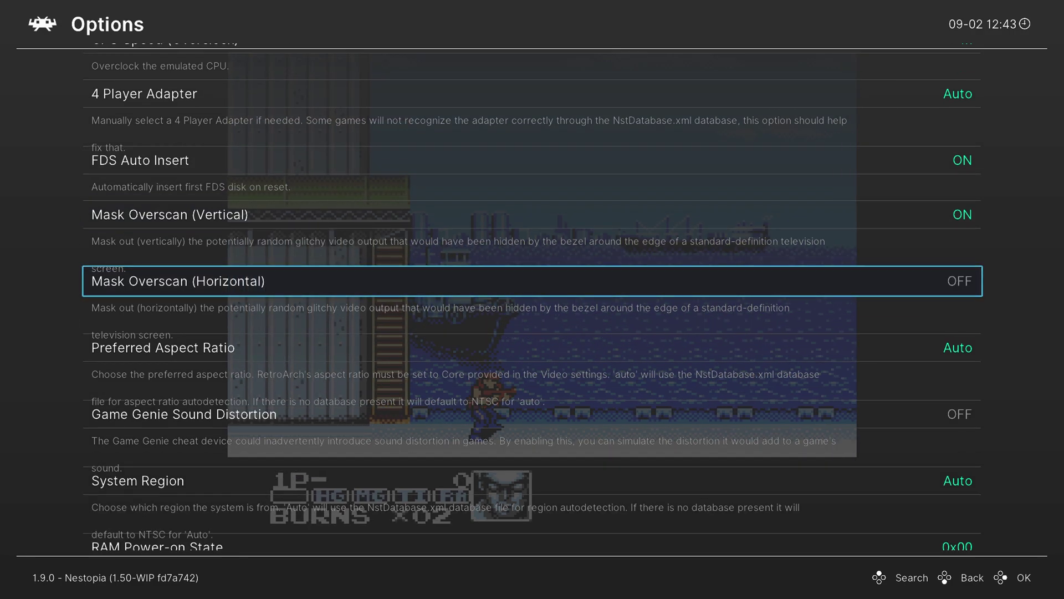
key("Right")
key("Left")
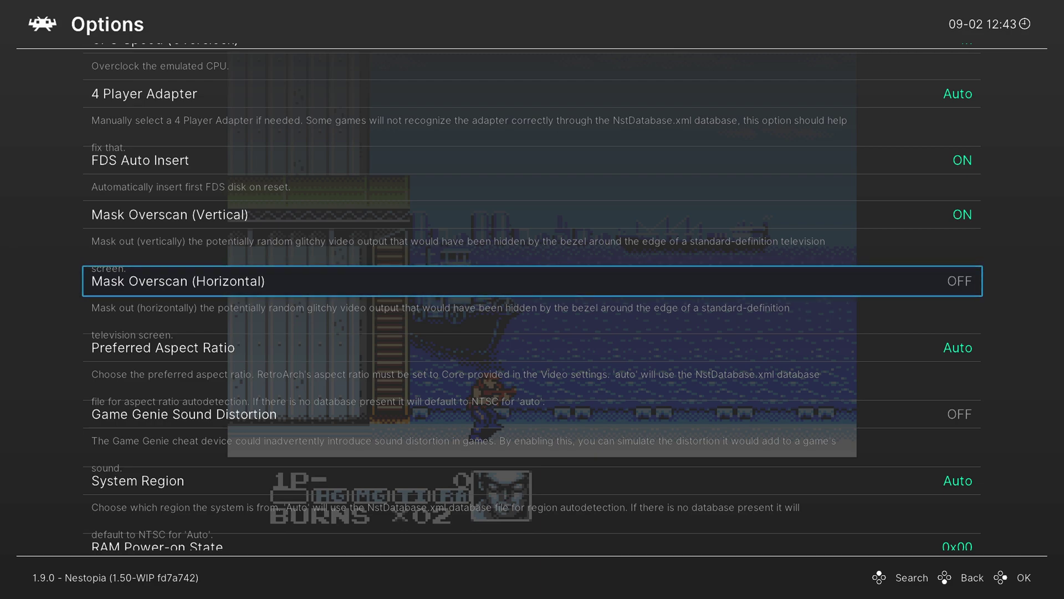
- Try the NTSC and PAL values of the Preferred Aspect Ratio option
key("Down")
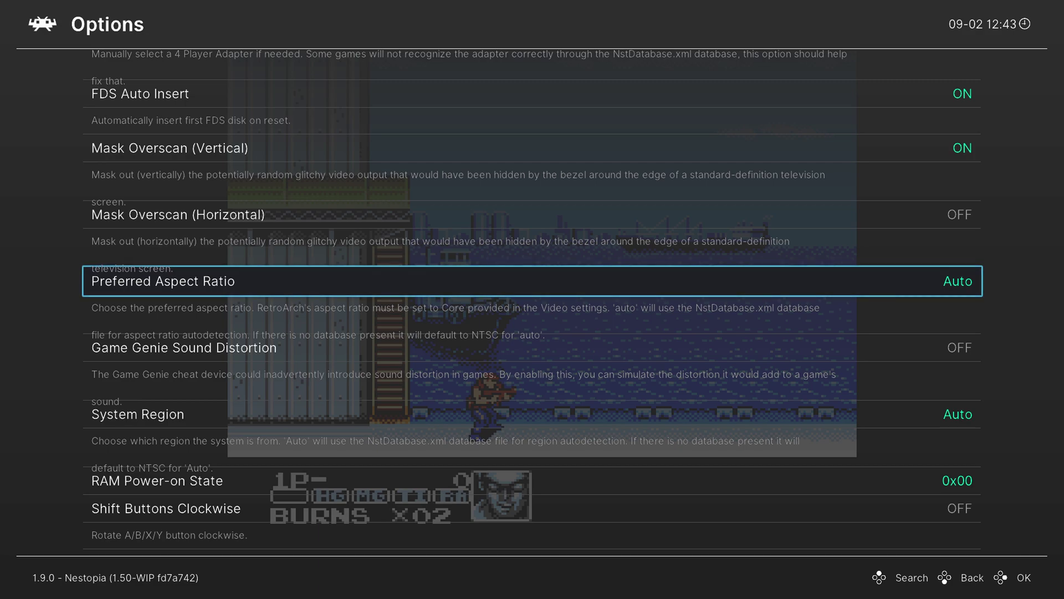
key("Return")
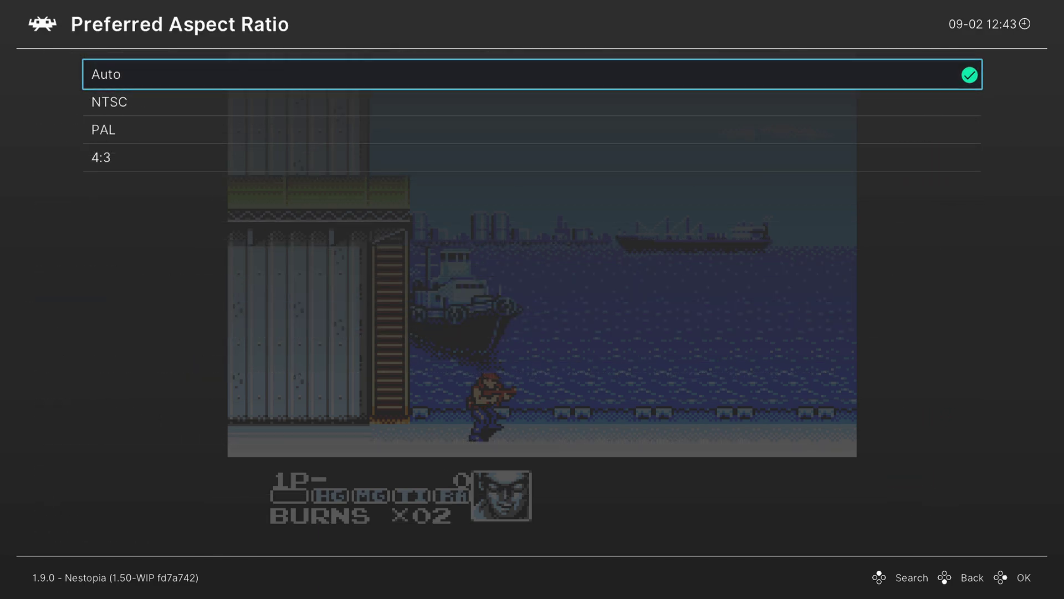
key("Down")
key("Return")
key("Return")
key("Down")
key("Return")
- Set the Preferred Aspect Ratio to 4:3
key("Return")
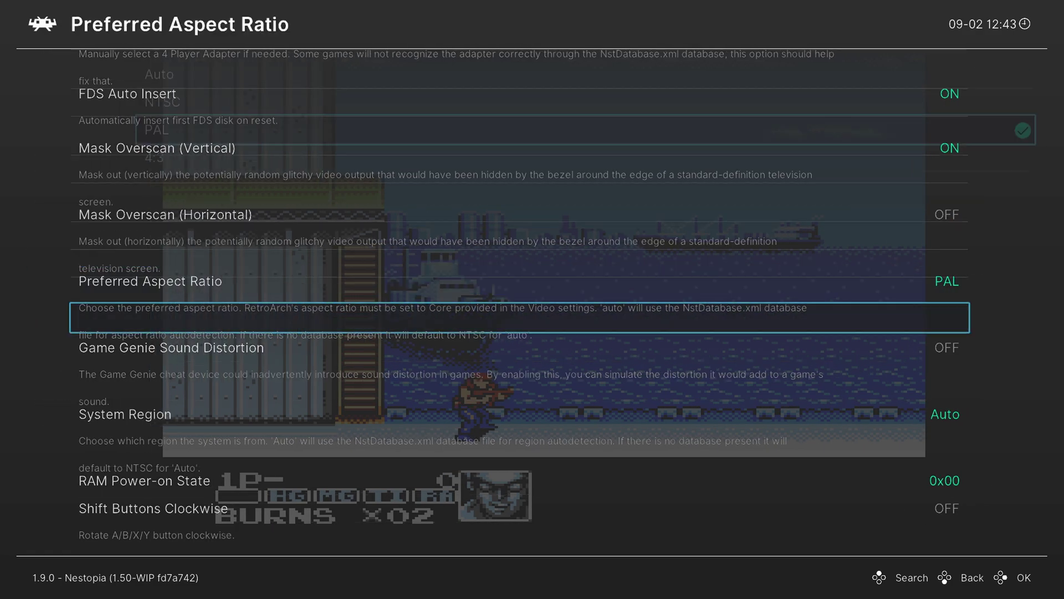
key("Down")
key("Return")
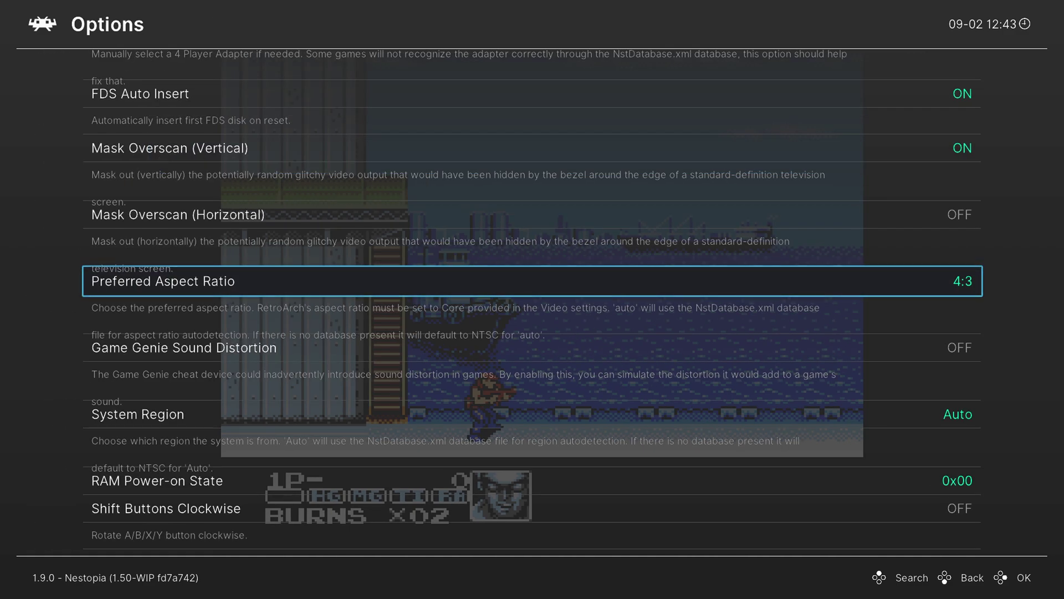
key("Return")
key("Down")
key("Down")
key("Return")
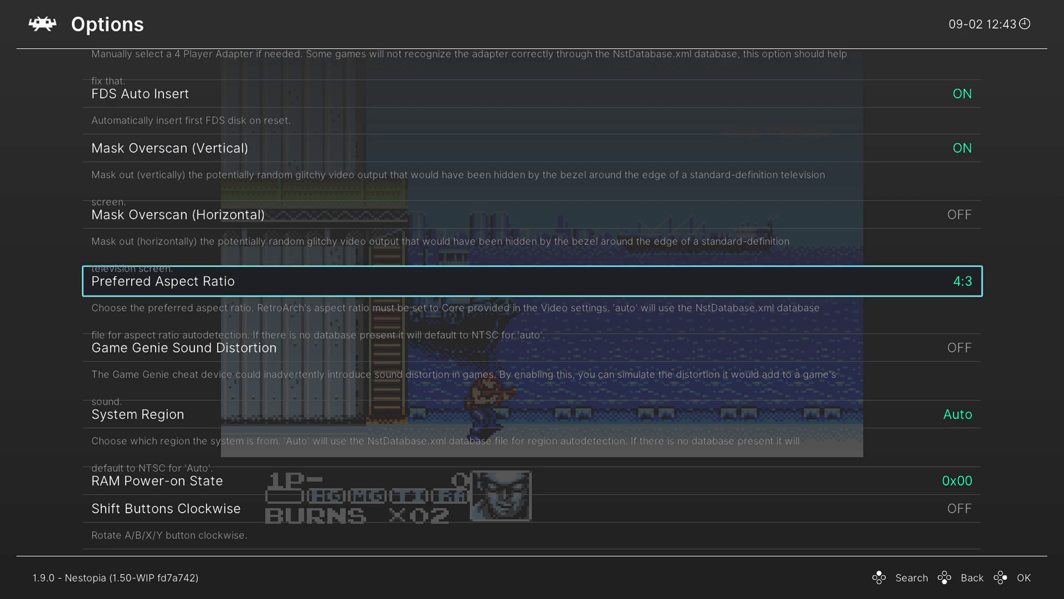
- Review the Game Genie Sound Distortion option and the available System Region choices, without selecting another region
key("Down")
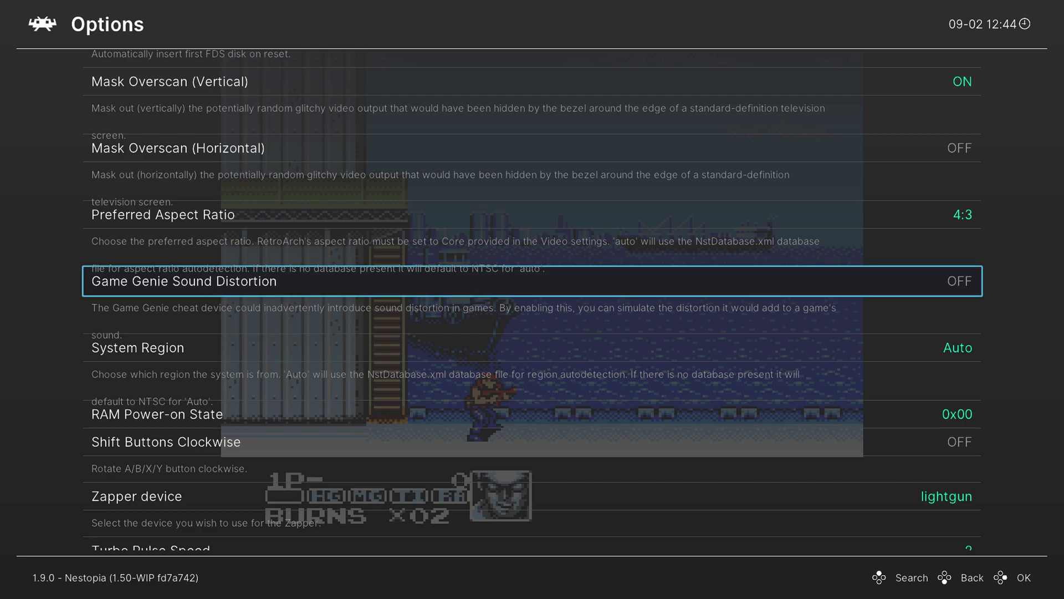
key("Down")
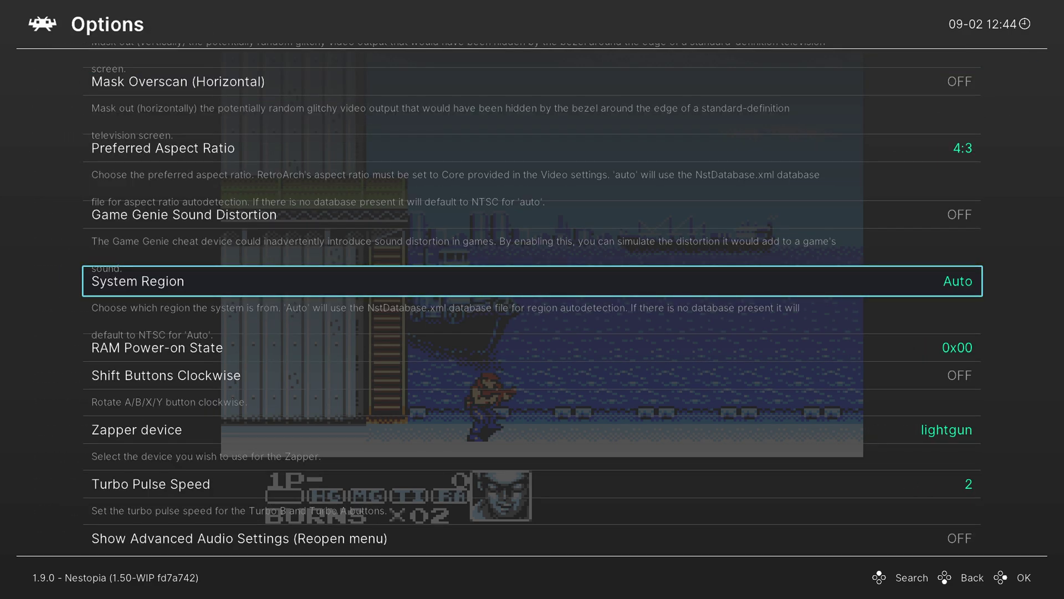
key("Return")
key("Down")
key("Down")
key("Down")
key("Down")
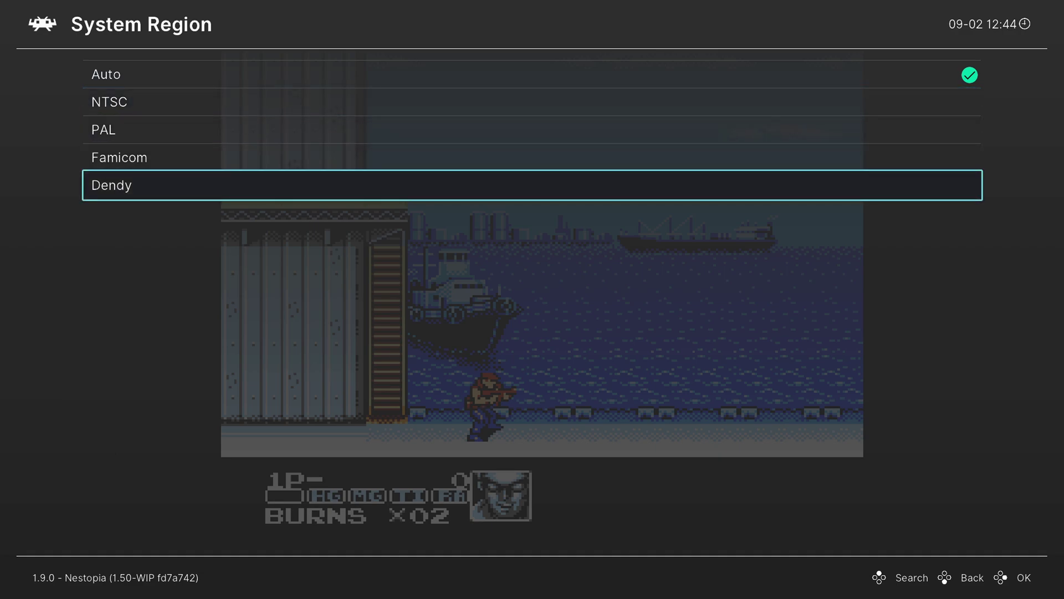
key("Up")
key("Up")
key("BackSpace")
key("Down")
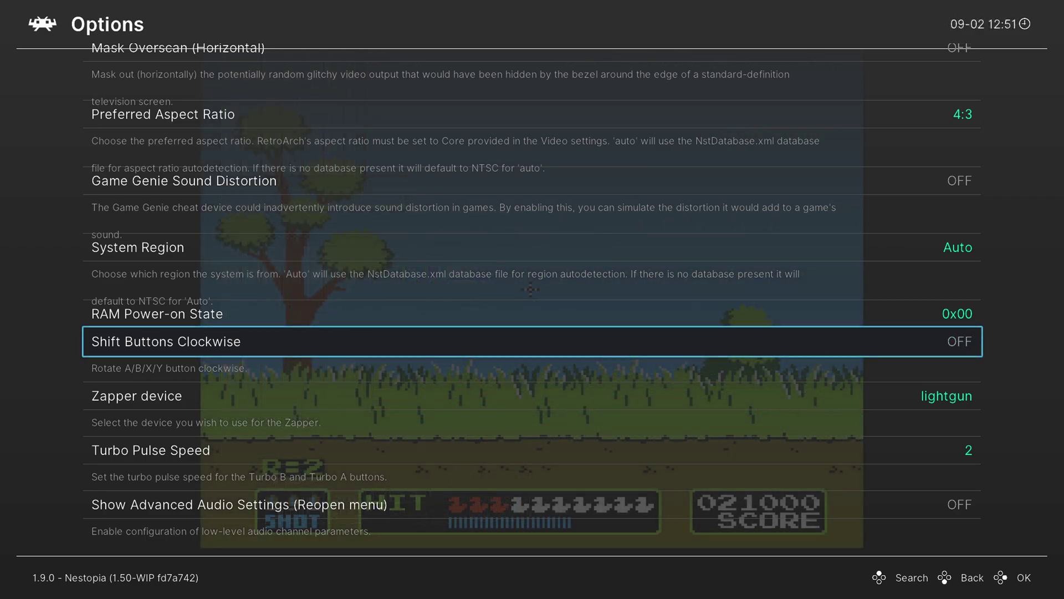
- Set the Zapper device to pointer, resume Duck Hunt and shoot at the ducks to test aiming
key("Down")
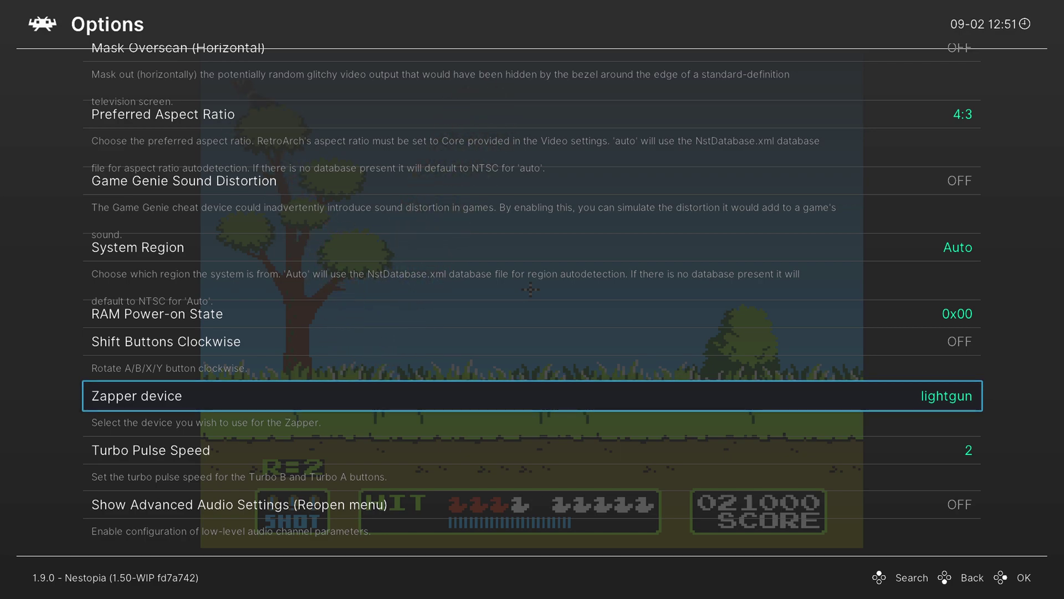
key("Return")
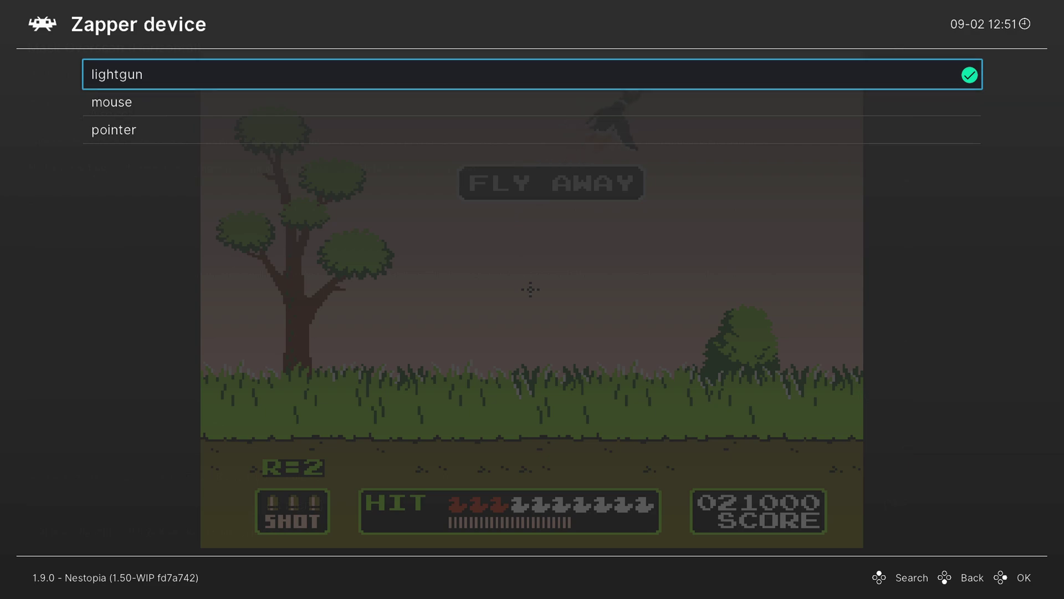
key("Down")
key("Down")
key("Return")
key("F1")
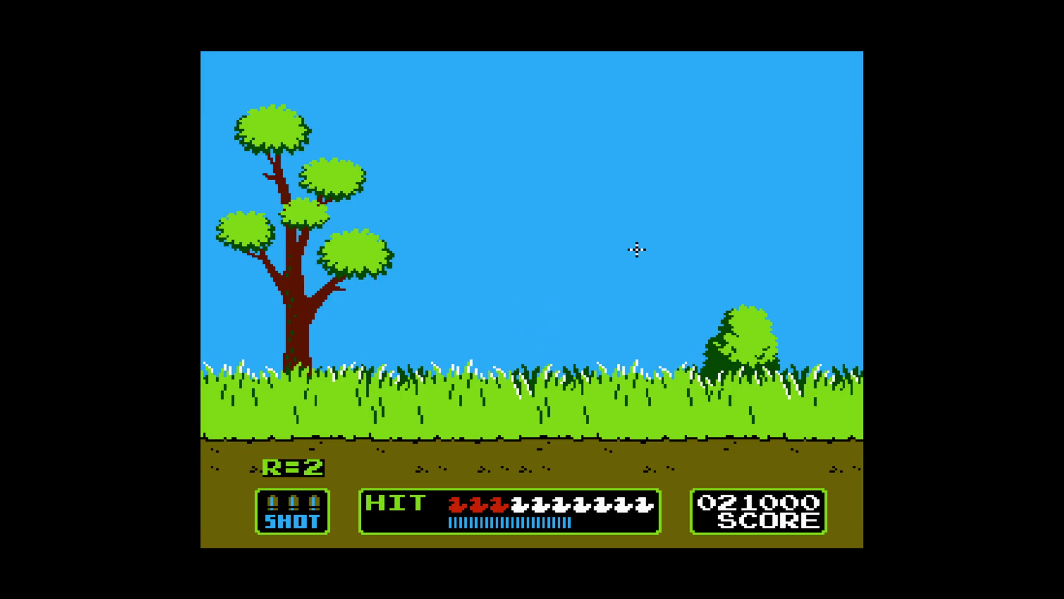
left_click(462, 150)
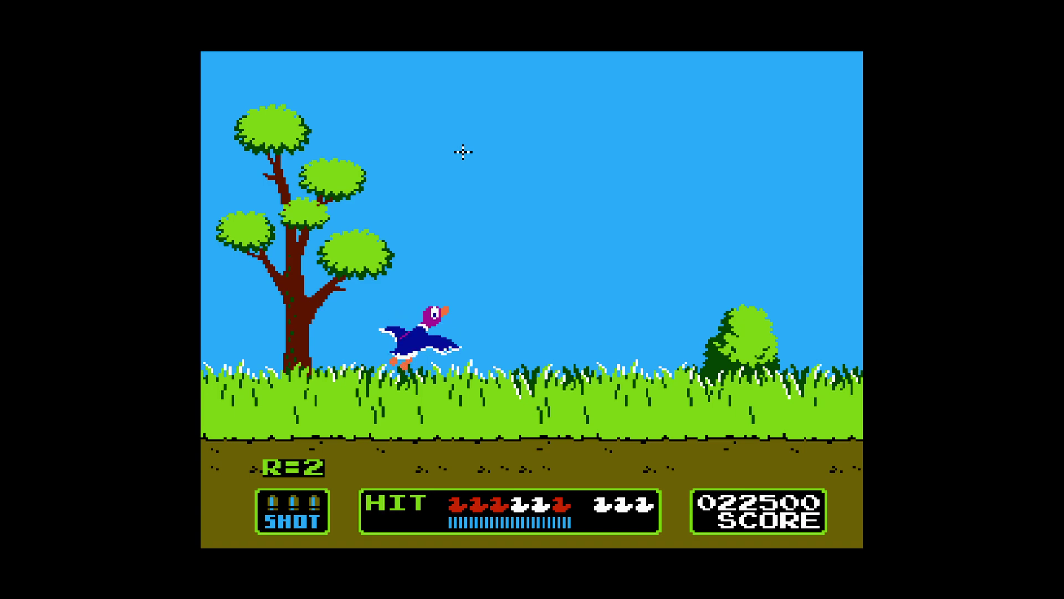
left_click(457, 172)
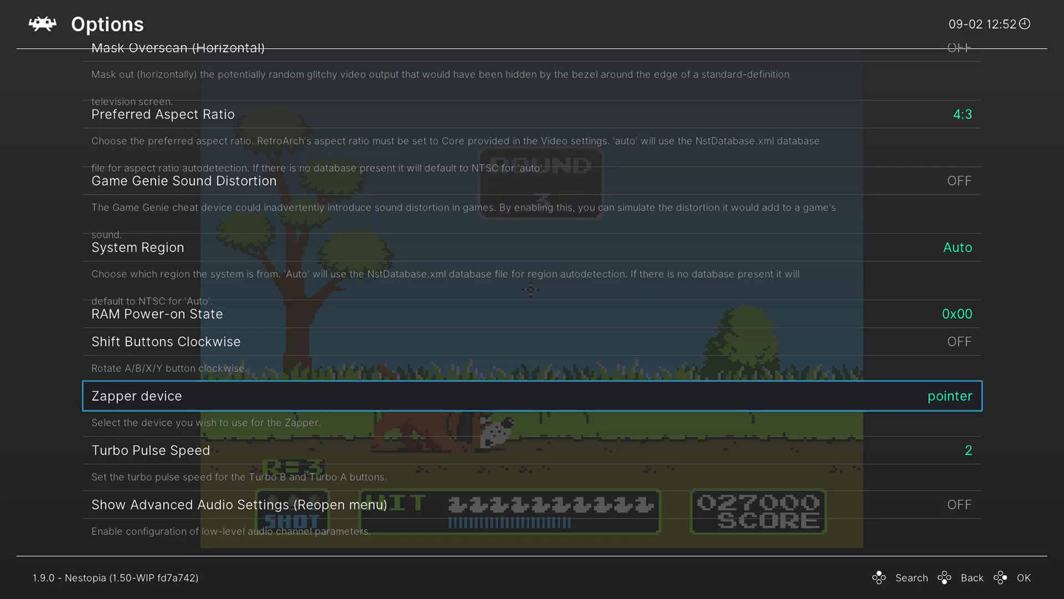
- Check the available Turbo Pulse Speed values and keep the option at 2
key("Down")
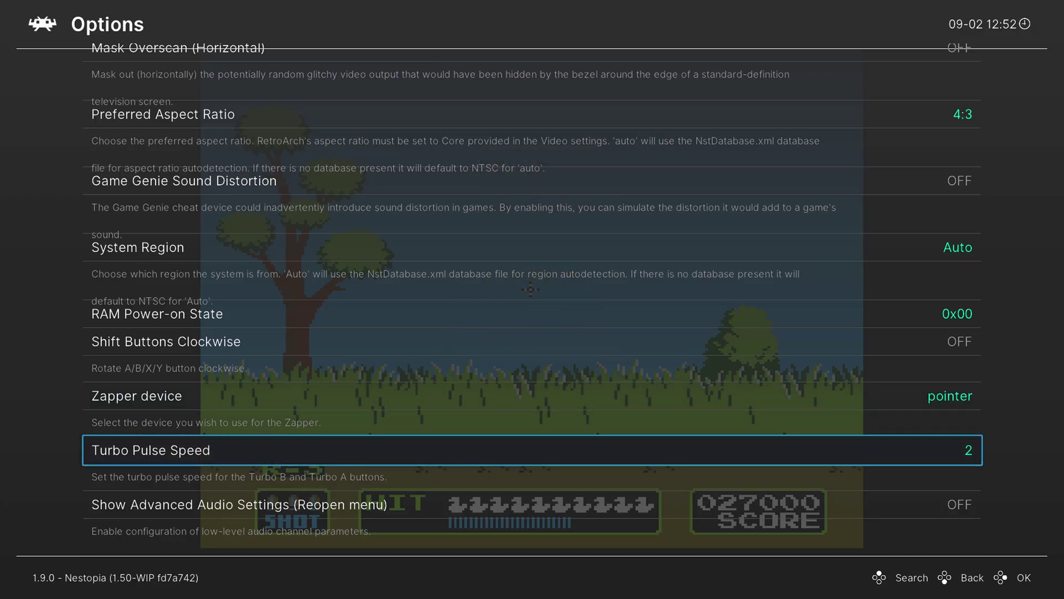
key("Return")
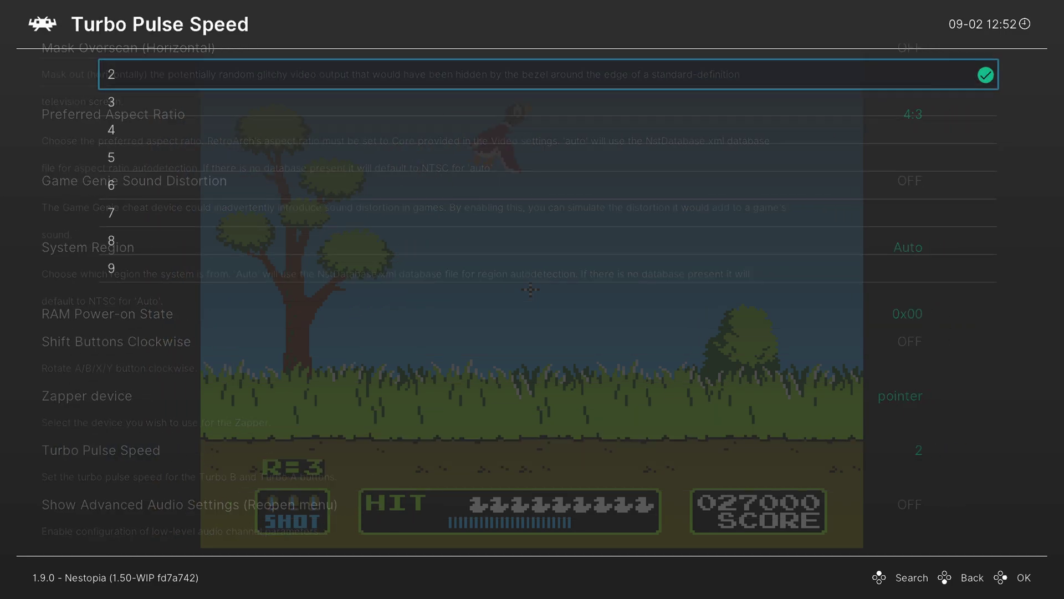
key("Return")
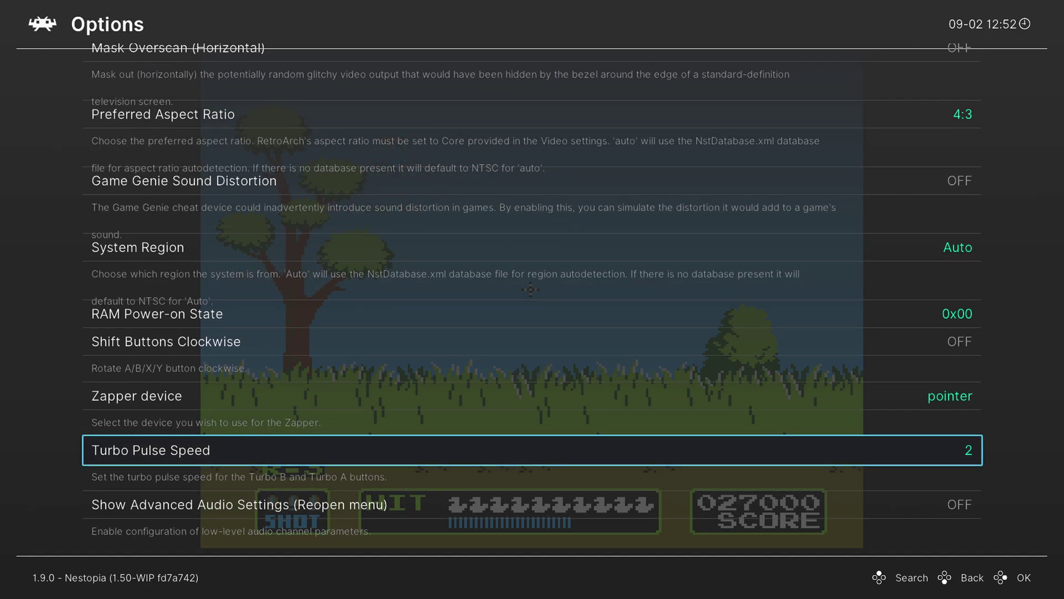
- Turn Show Advanced Audio Settings ON and reopen the core options to load the extra entries
key("Down")
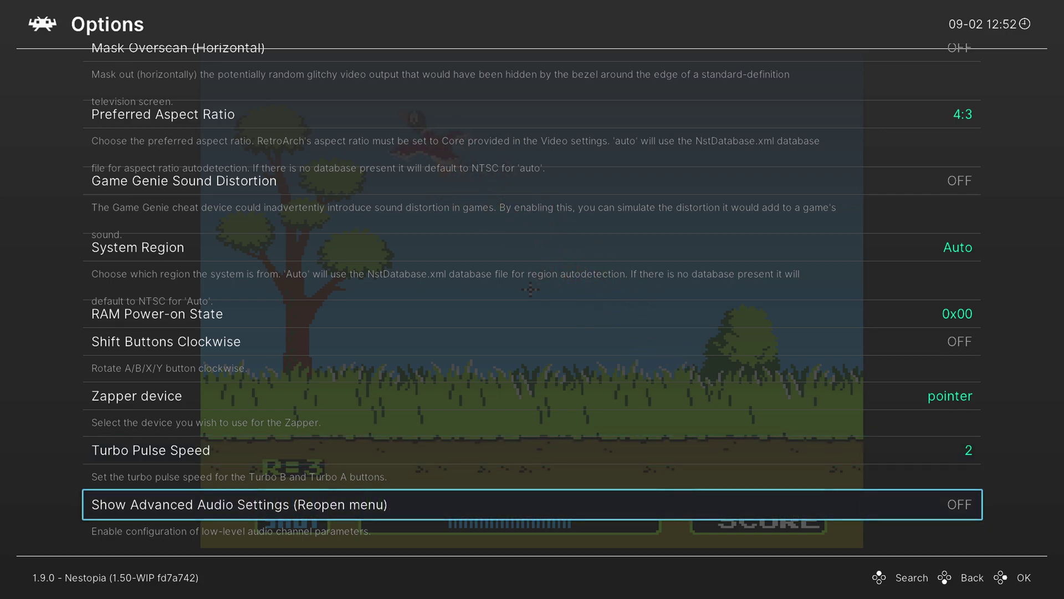
key("Right")
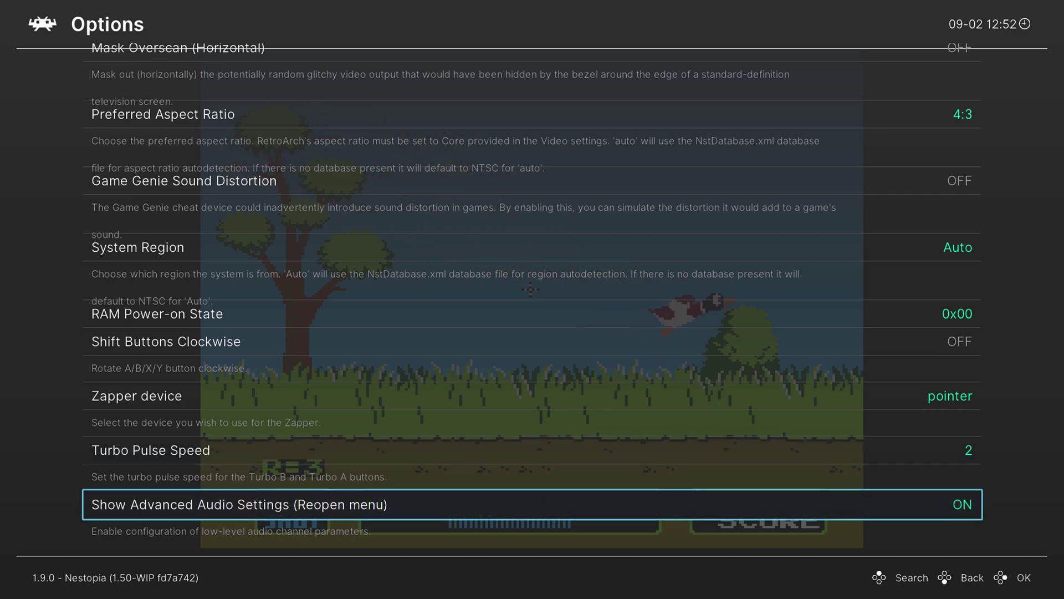
key("Return")
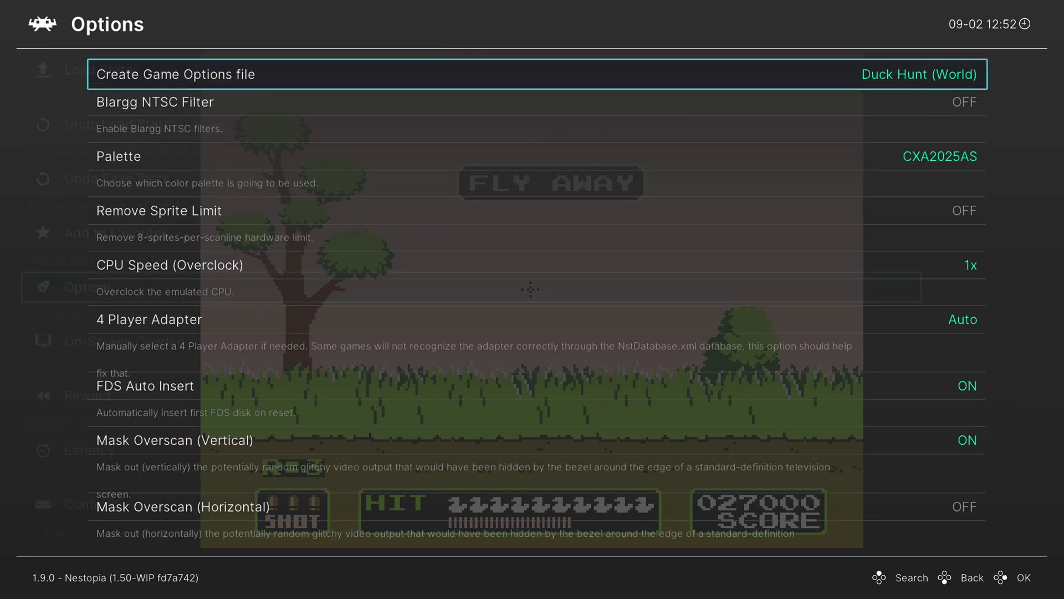
- Look through the advanced audio options, from Square 1 Channel Volume to S5B Channel Volume, and back up the list
key("Down")
key("Down")
key("Down")
key("Down")
key("Down")
key("Down")
key("Down")
key("Down")
key("Down")
key("Down")
key("Down")
key("Down")
key("Down")
key("Down")
key("Down")
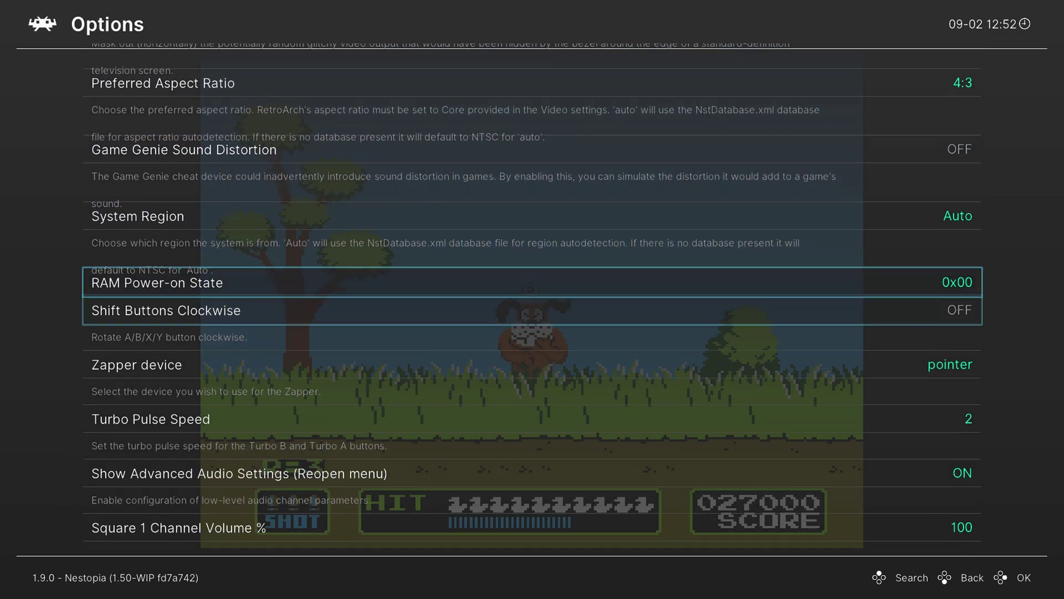
key("Down")
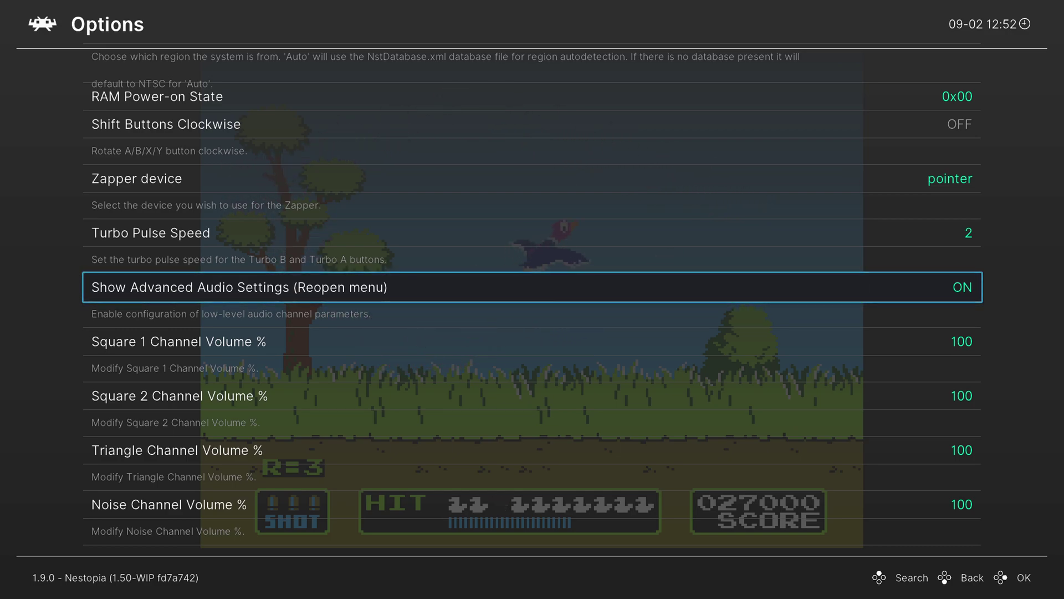
key("Down")
key("Down")
key("Down")
key("Down")
key("Down")
key("Down")
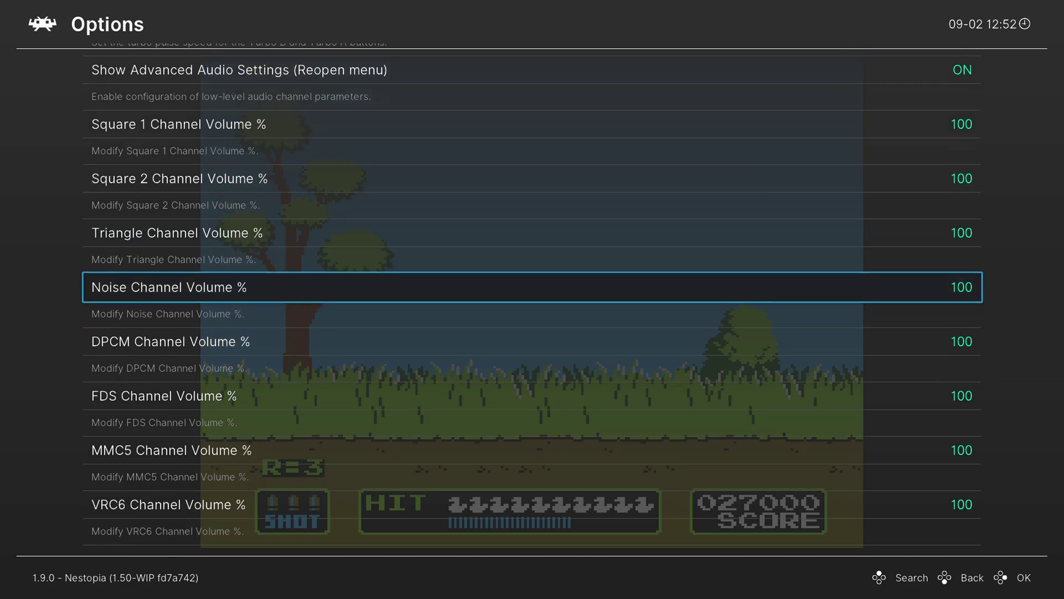
key("Down")
key("Down")
key("Down")
key("Down")
key("Down")
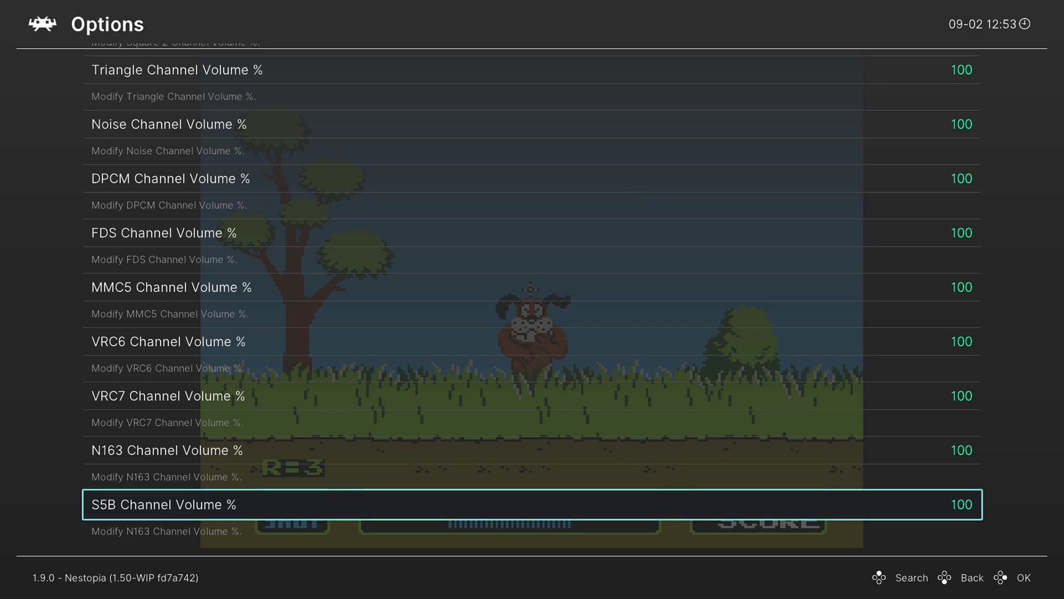
key("Up")
key("Up")
key("Up")
key("Up")
key("Up")
key("Up")
key("Up")
key("Up")
key("Up")
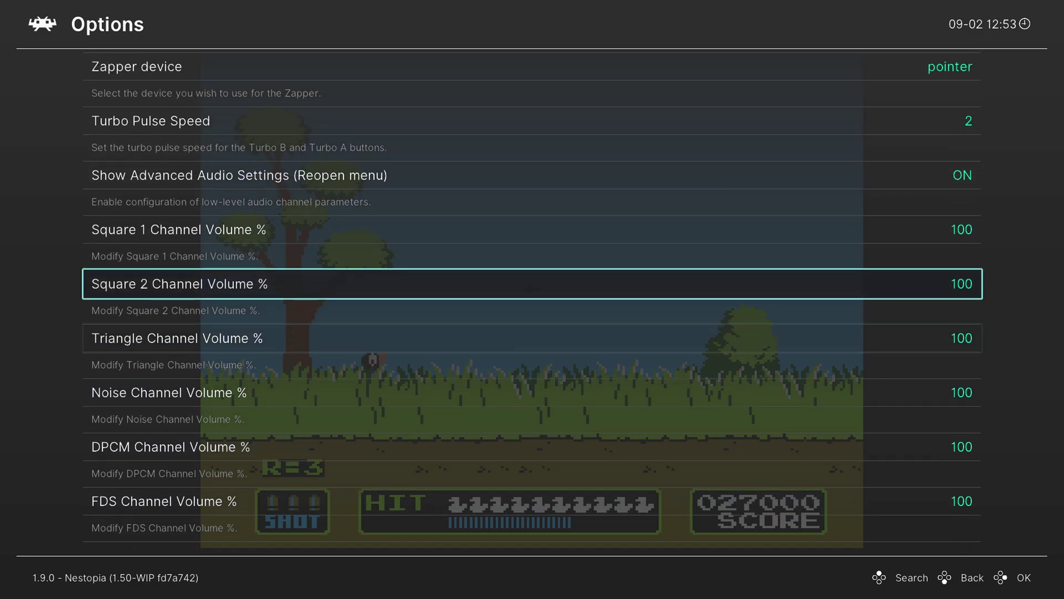
- Turn Show Advanced Audio Settings OFF and reopen the core options to hide the extra audio entries
key("Up")
key("Up")
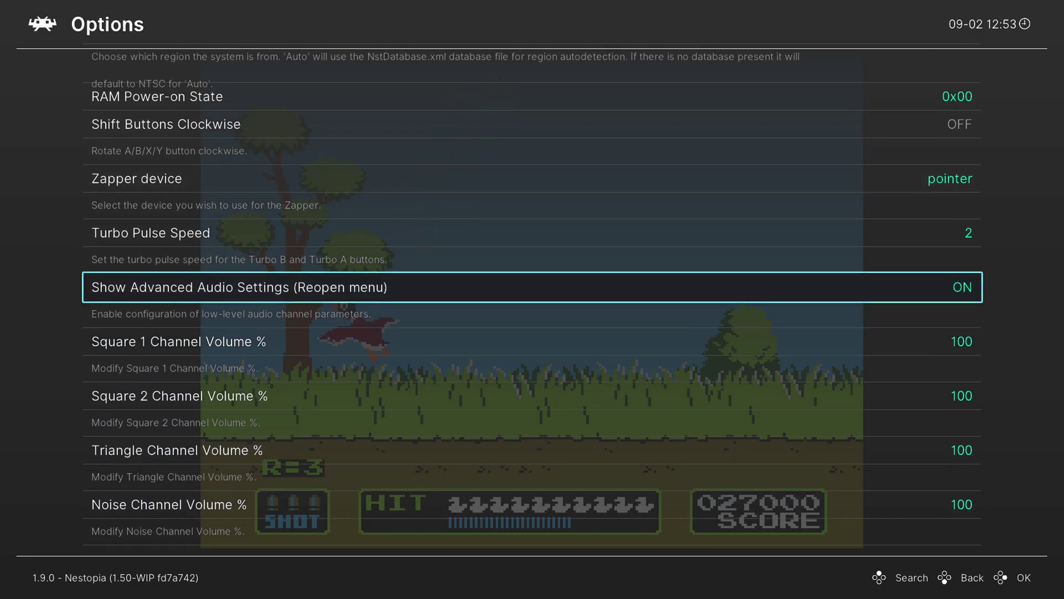
key("Return")
key("BackSpace")
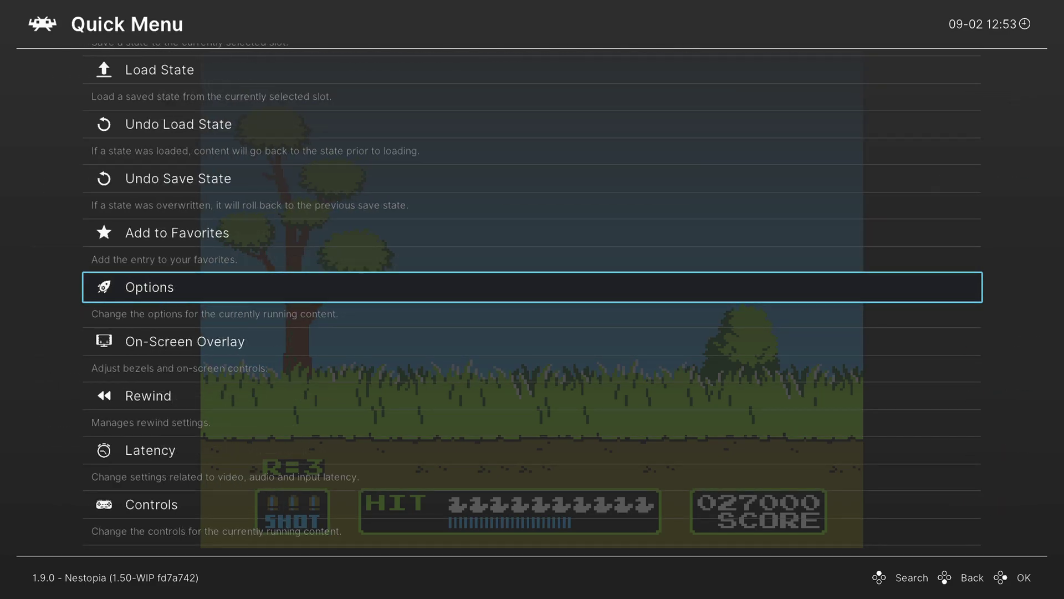
key("Return")
key("Up")
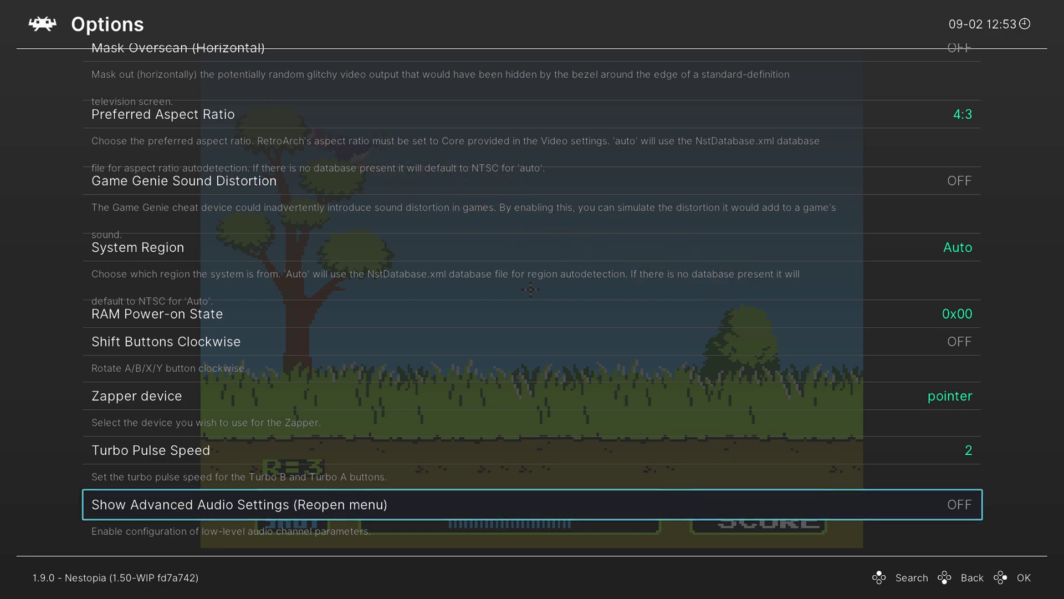
key("Down")
key("BackSpace")
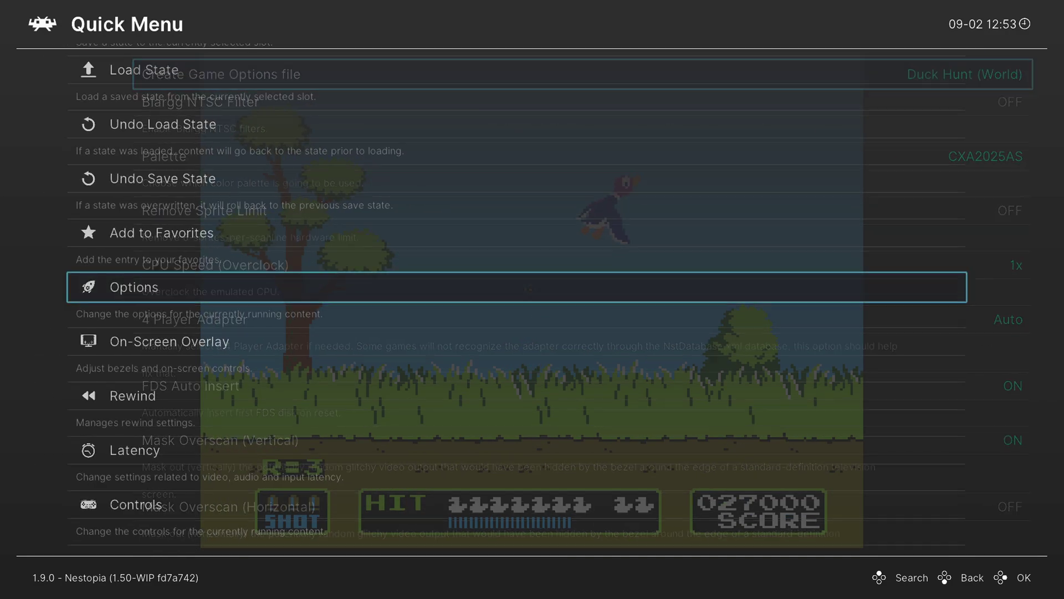
- Look at the Overrides page for the choices to save core, content directory or game overrides, and return to the Quick Menu
key("Down")
key("Down")
key("Down")
key("Down")
key("Down")
key("Down")
key("Down")
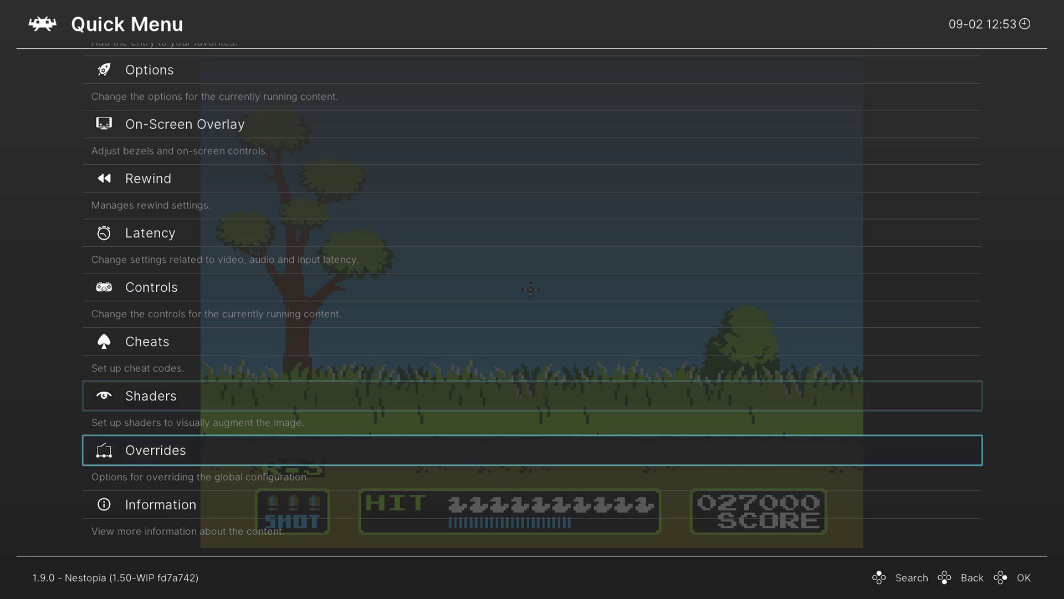
key("Return")
key("Return")
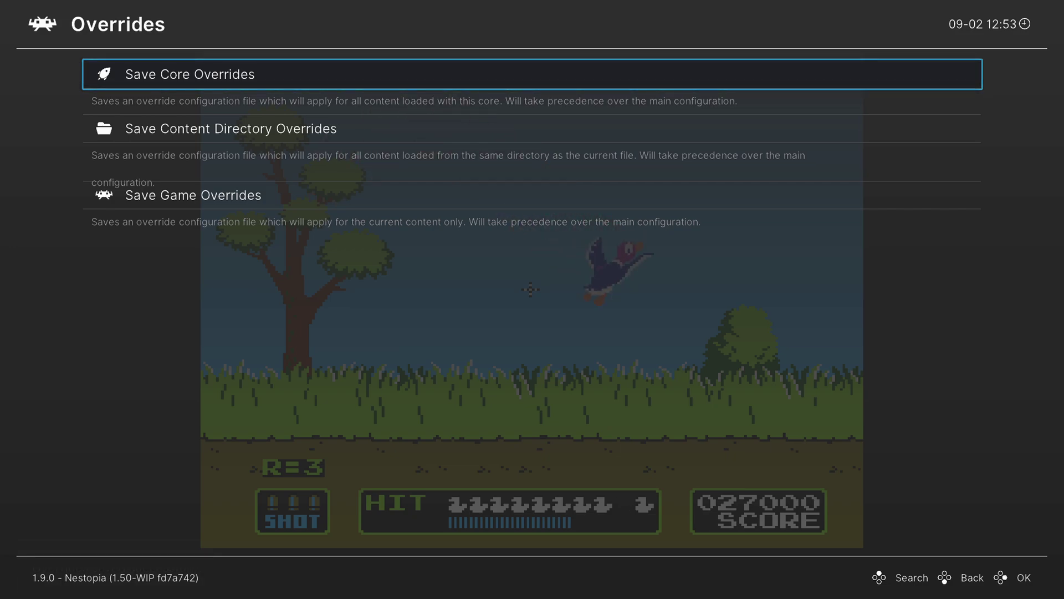
key("BackSpace")
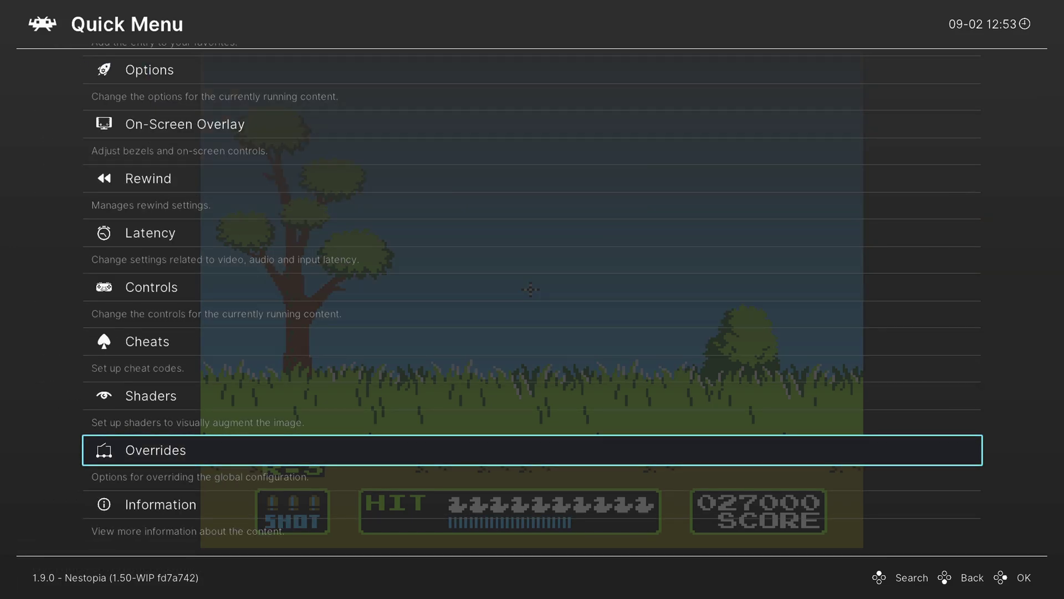
key("Up")
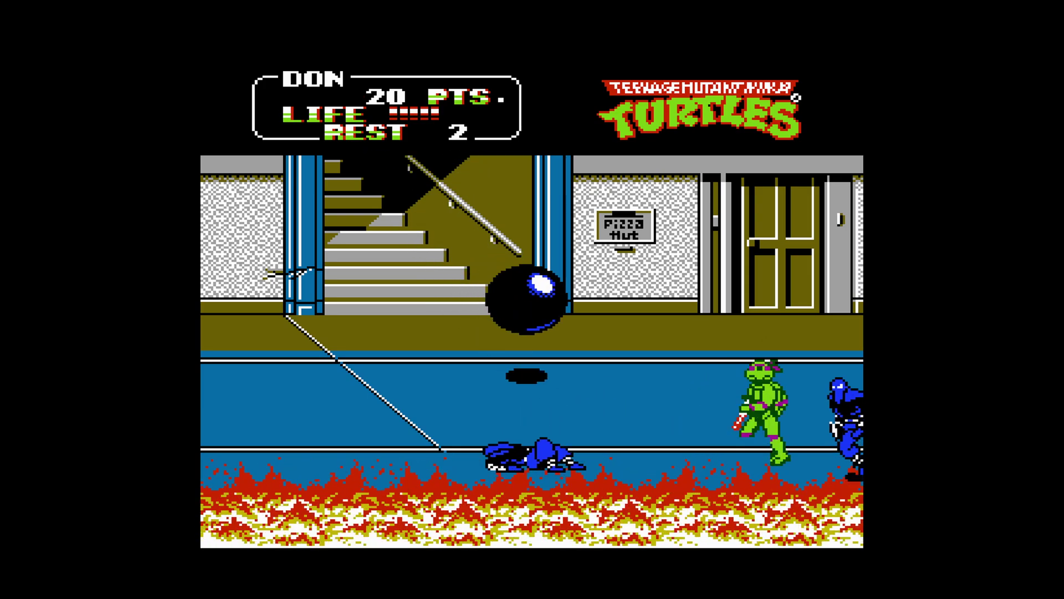
key("z")
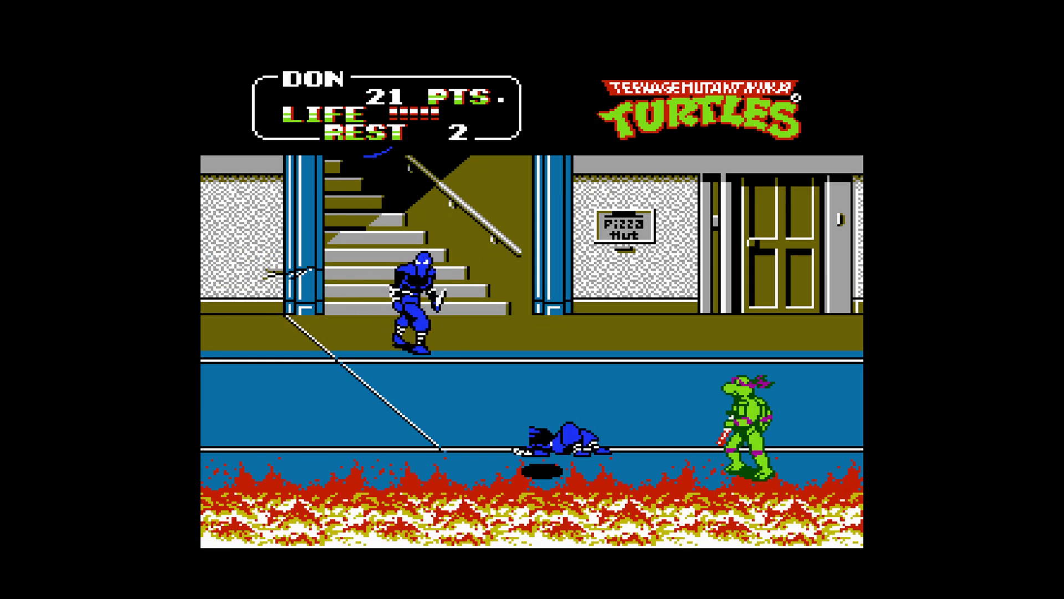
key("Left")
key("Up")
key("Up")
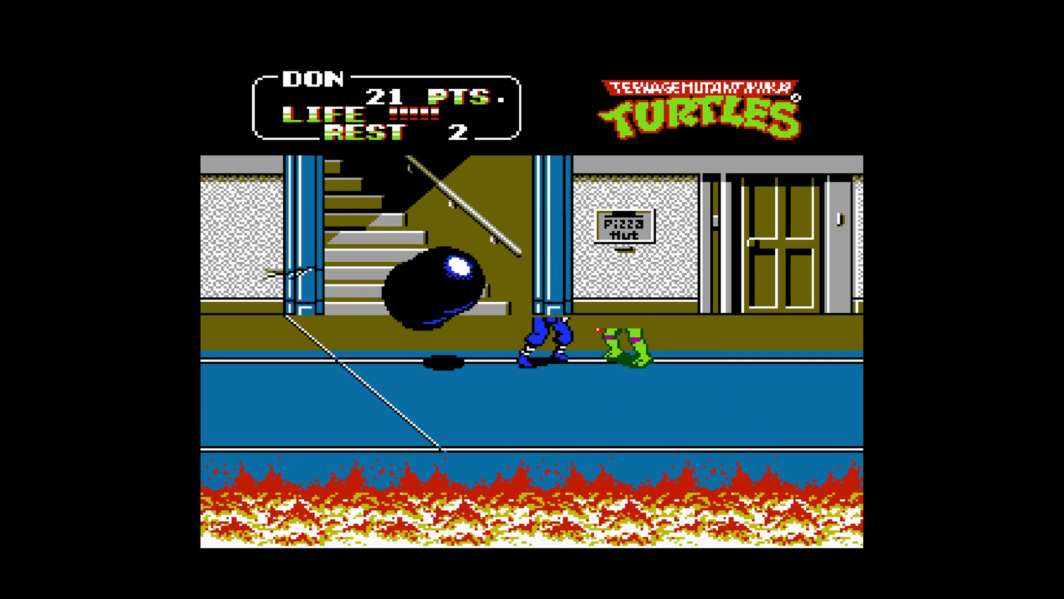
key("z")
key("z")
key("Right")
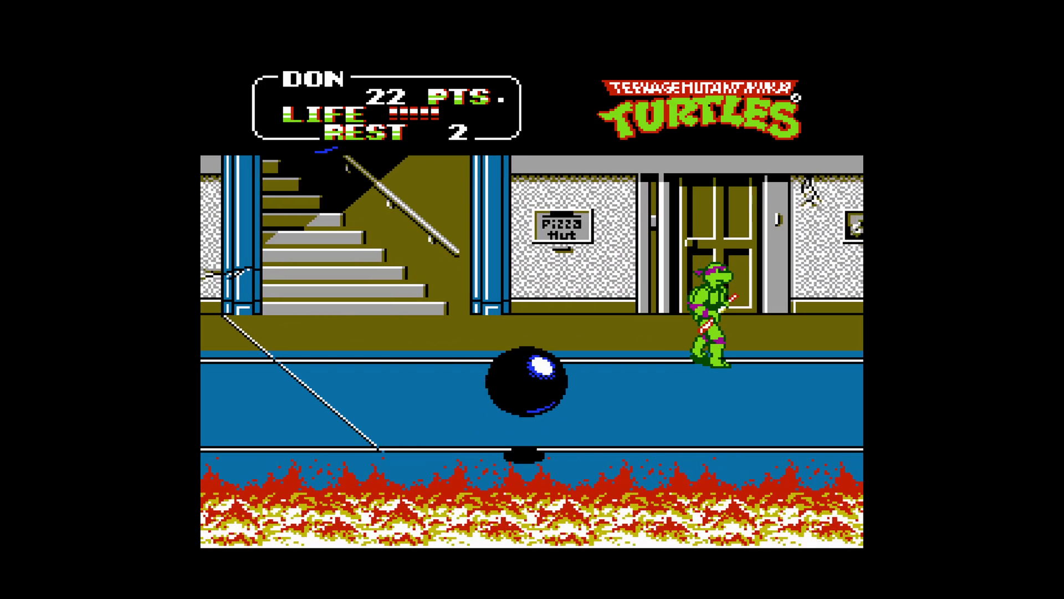
key("Left")
key("Up")
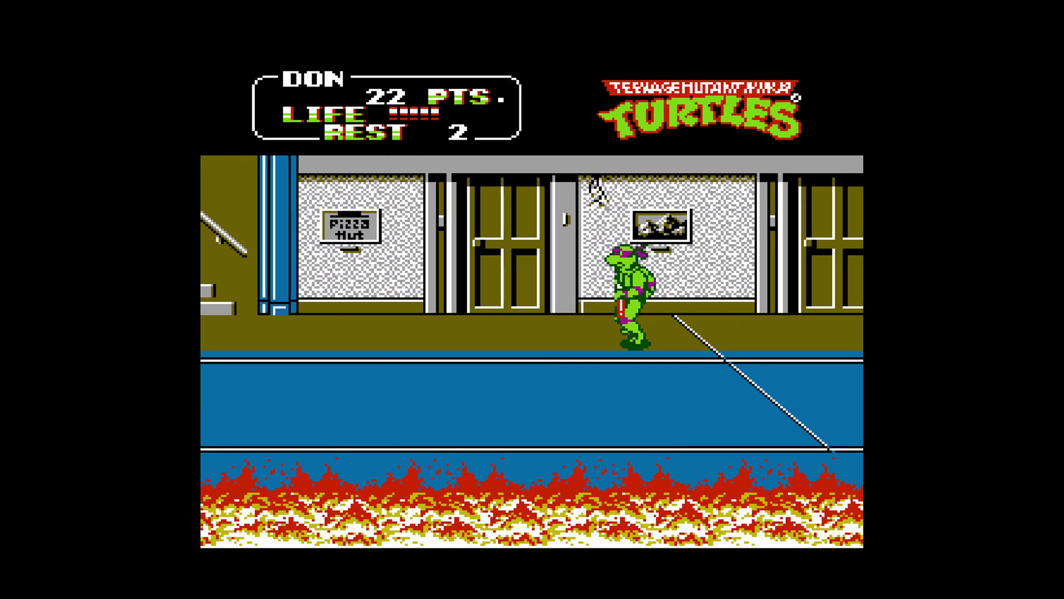
key("Up")
key("Right")
key("z")
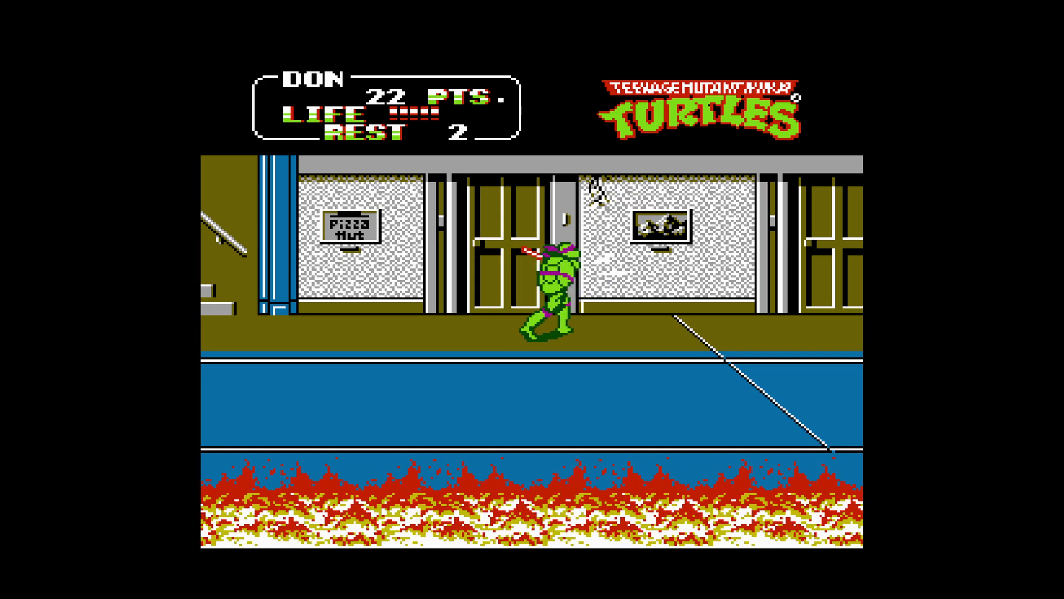
key("Down")
key("Right")
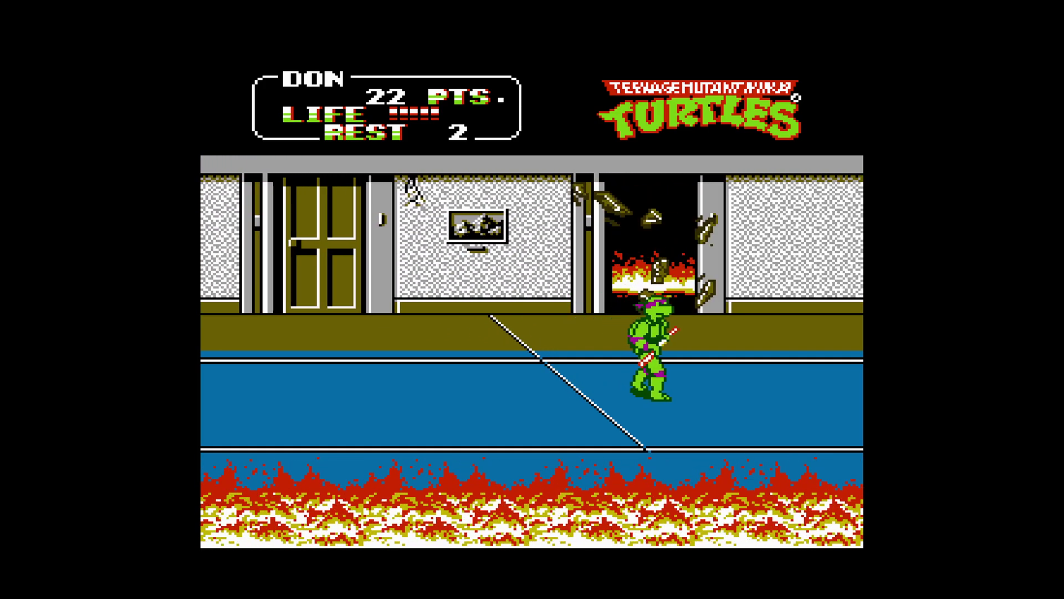
key("Left")
key("Down")
key("Up")
key("Right")
key("z")
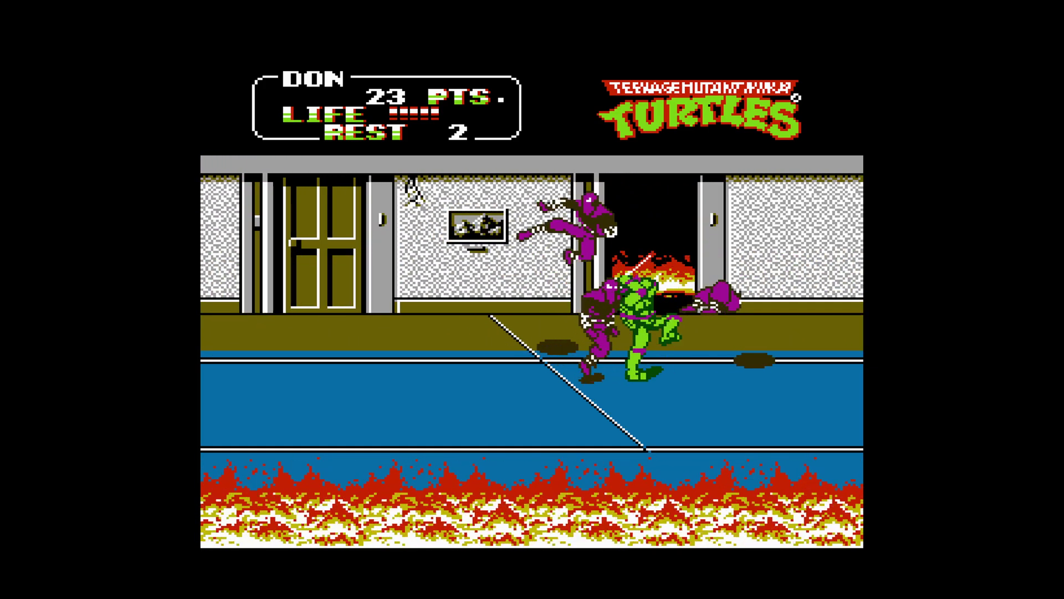
key("Down")
key("Left")
key("z")
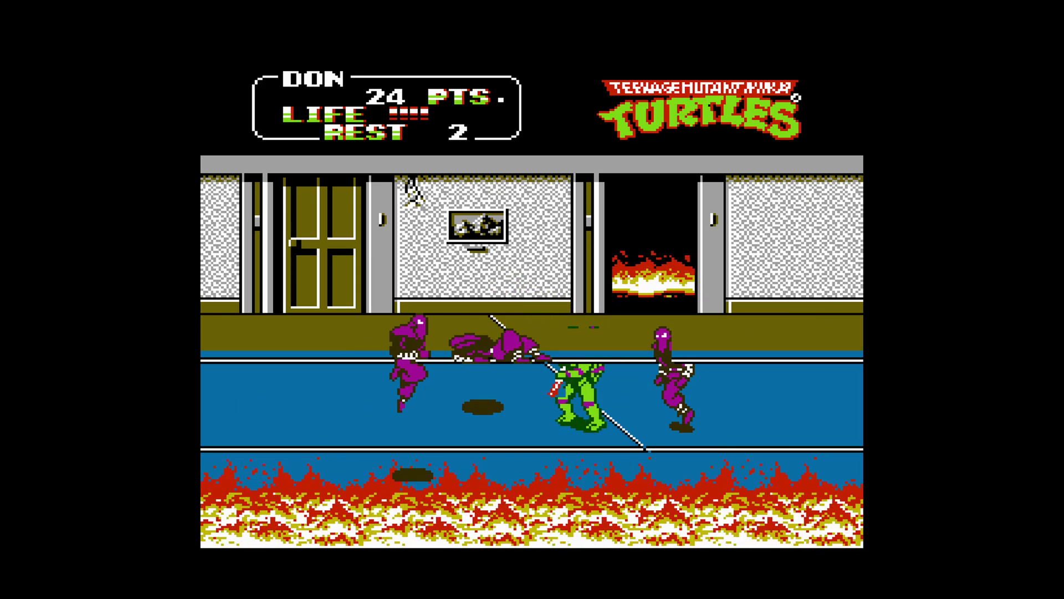
key("x")
key("Left")
key("Right")
key("z")
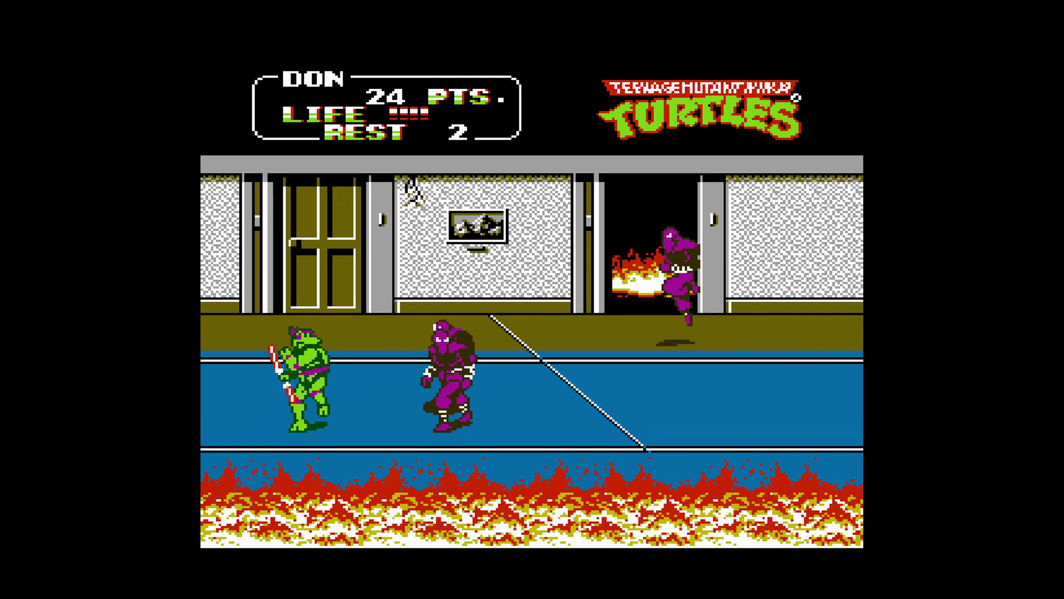
key("Right")
key("Up")
key("Up")
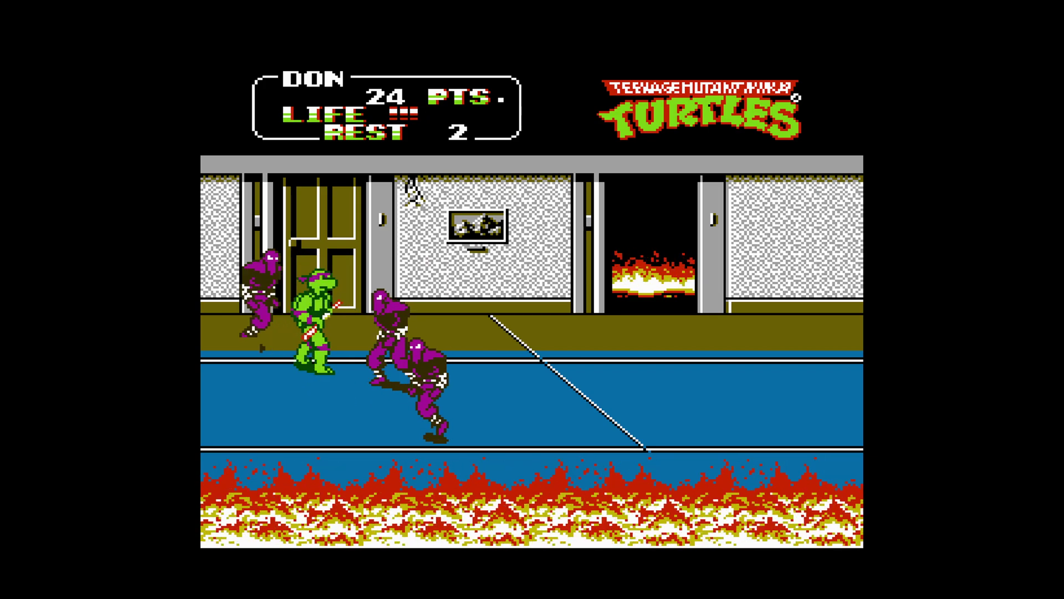
key("z")
key("Right")
key("Left")
key("z")
key("z")
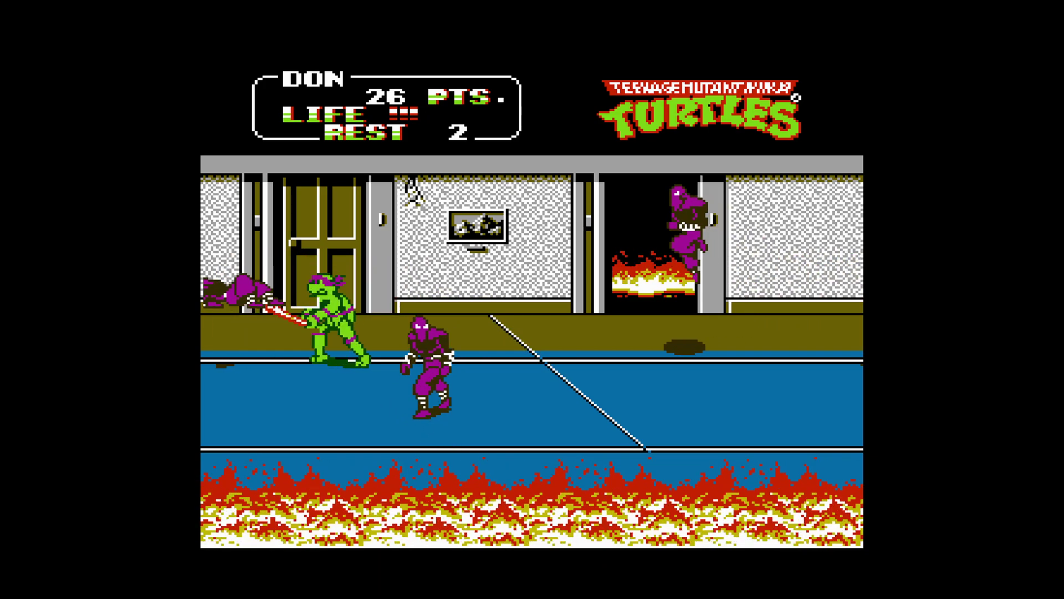
key("Left")
key("Right")
key("z")
key("Down")
key("Down")
key("Right")
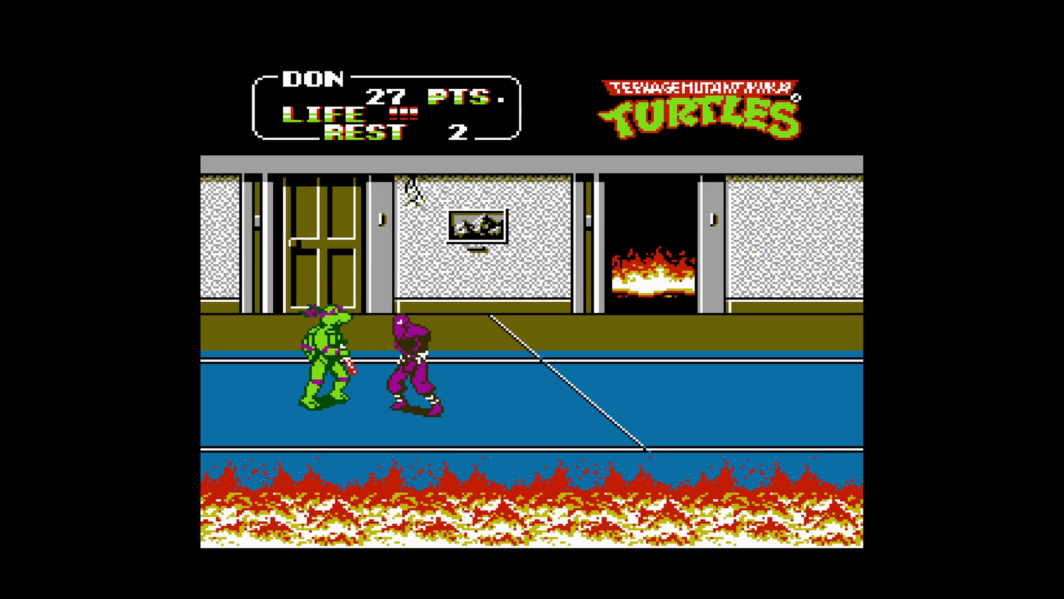
key("z")
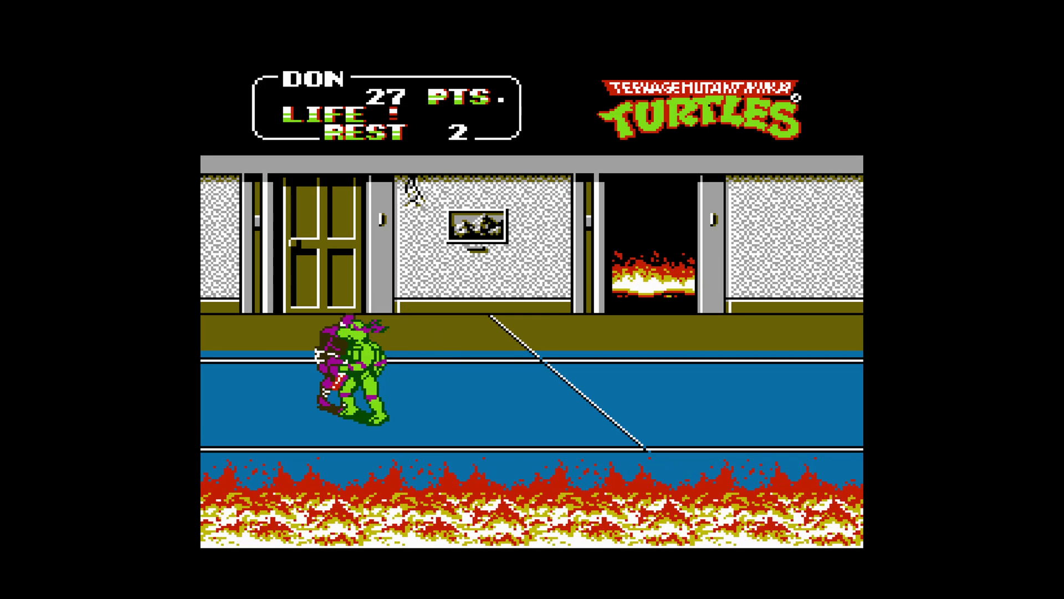
key("Left")
key("z")
key("Up")
key("Right")
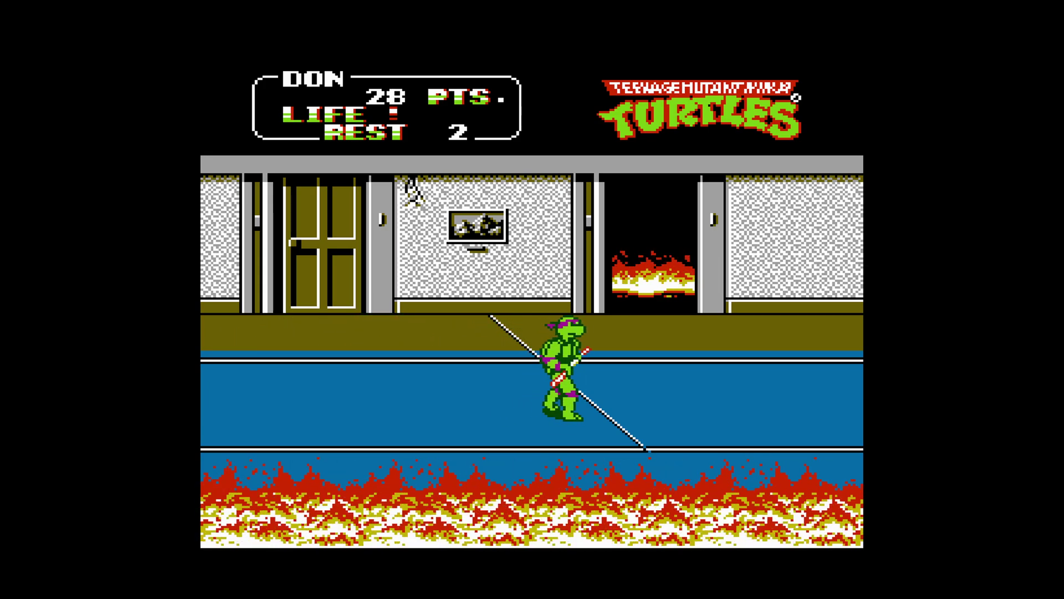
key("Up")
key("Left")
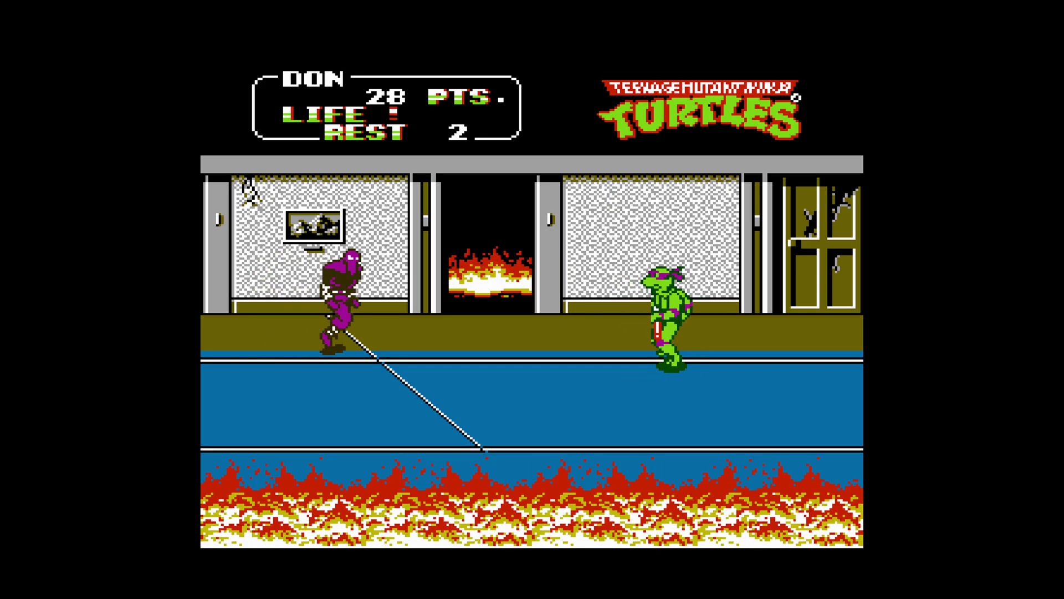
key("Left")
key("z")
key("Down")
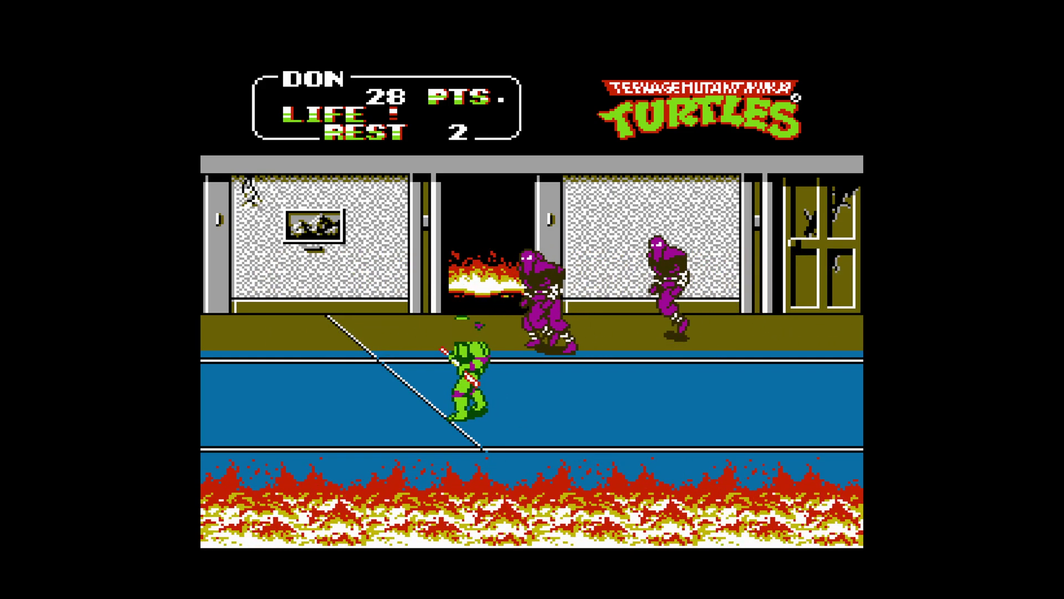
key("Right")
key("z")
key("Right")
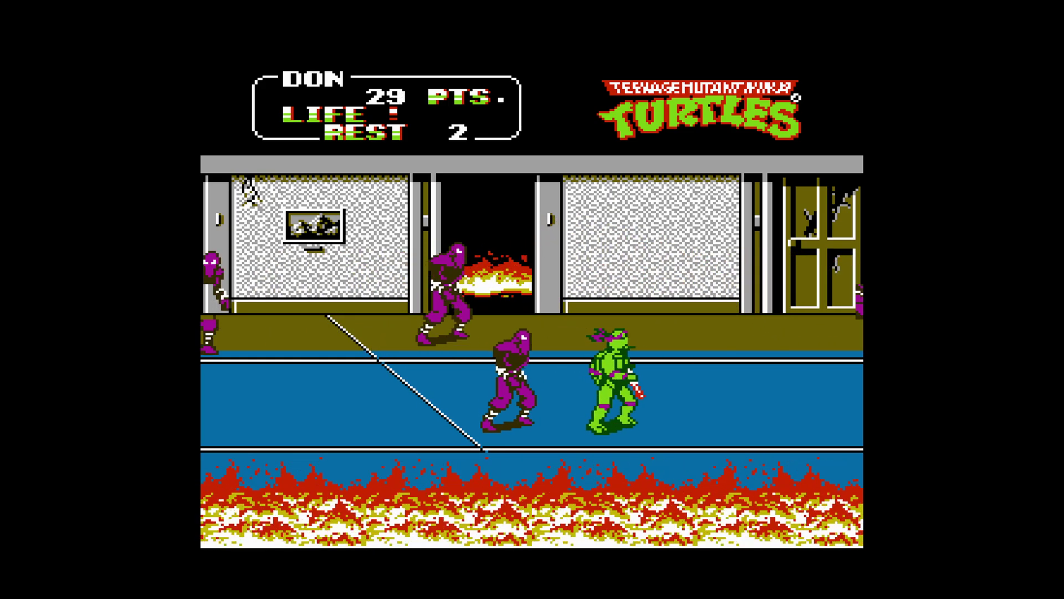
key("Right")
key("Left")
key("z")
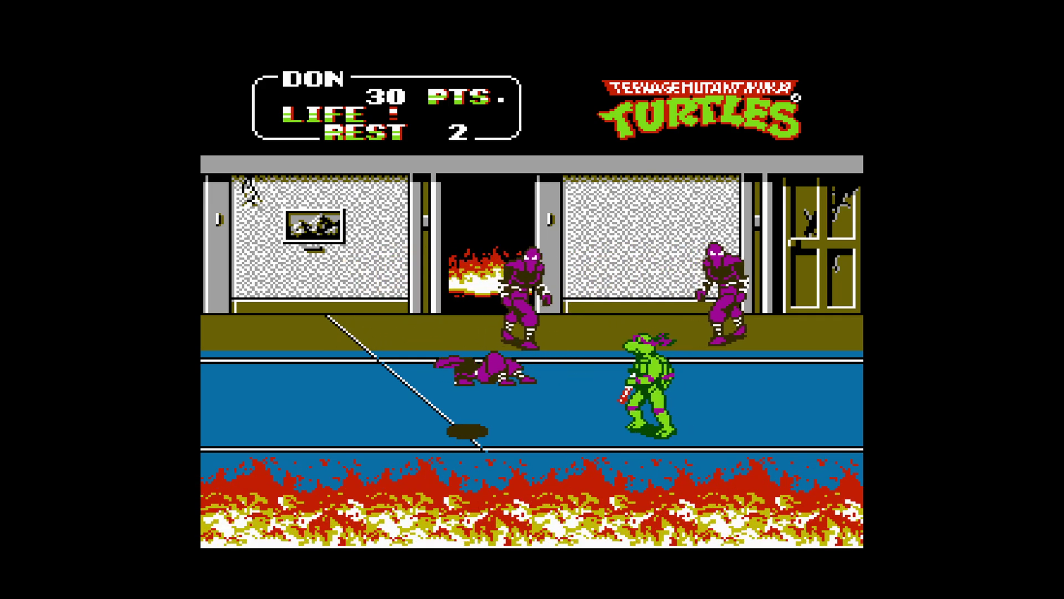
key("Left")
key("Right")
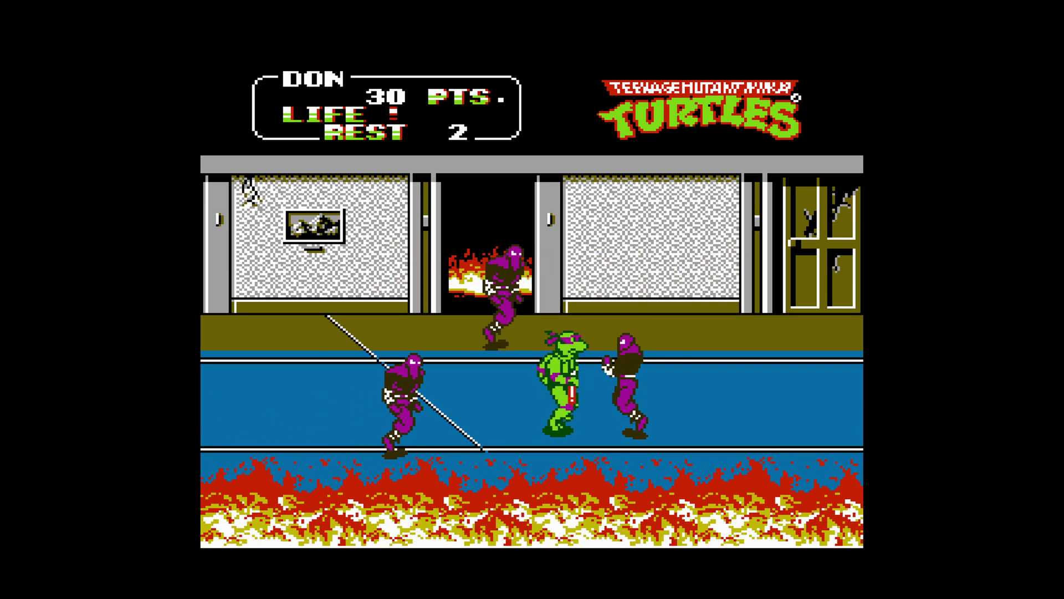
key("Right")
key("z")
key("Right")
key("Left")
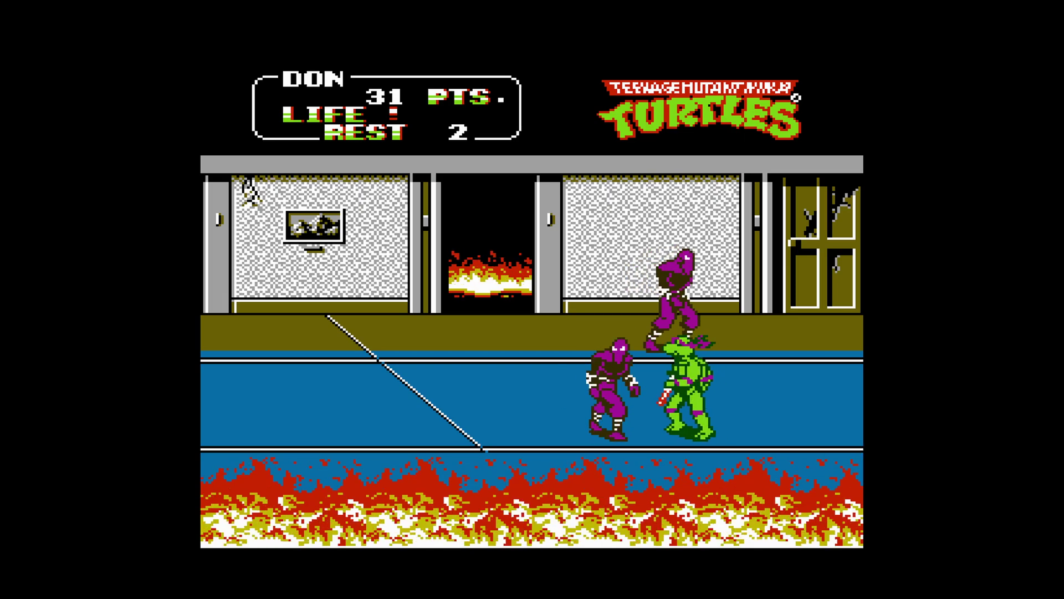
key("Right")
key("x")
key("Left")
key("z")
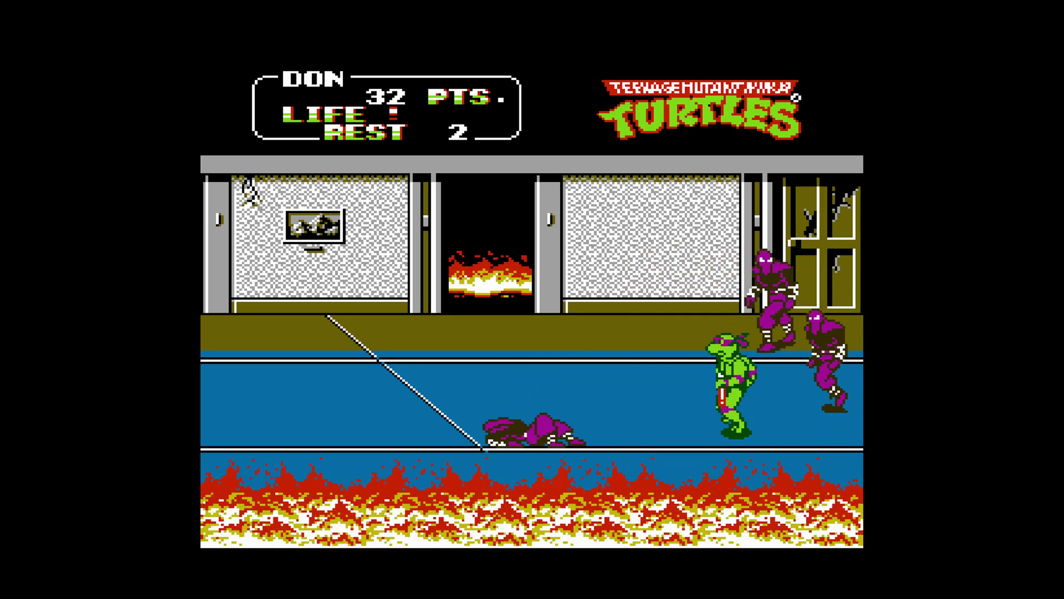